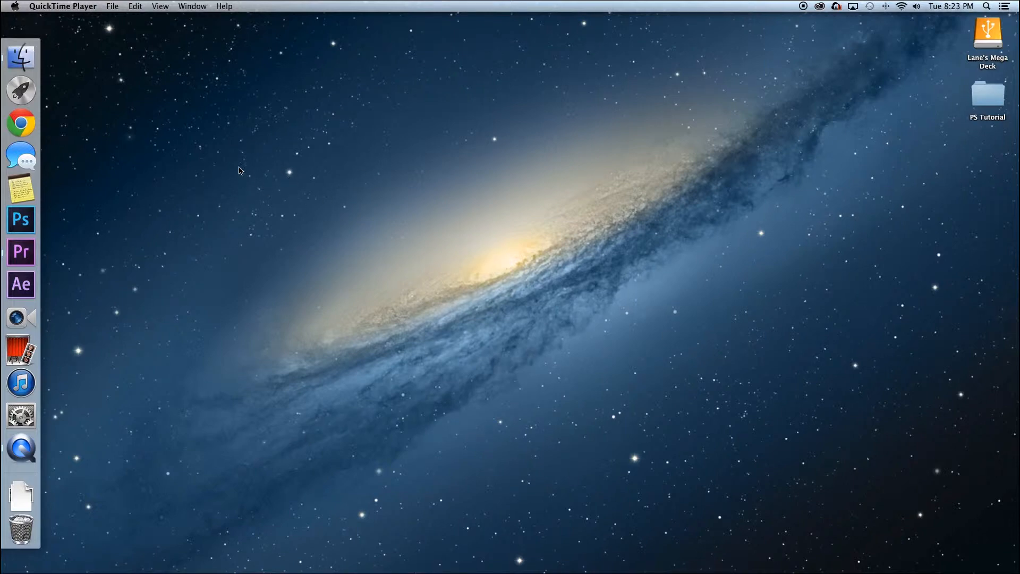
# - Open the PS Tutorial folder on the desktop and preview Shark Finished Photo.jpg
pyautogui.doubleClick(987, 95)
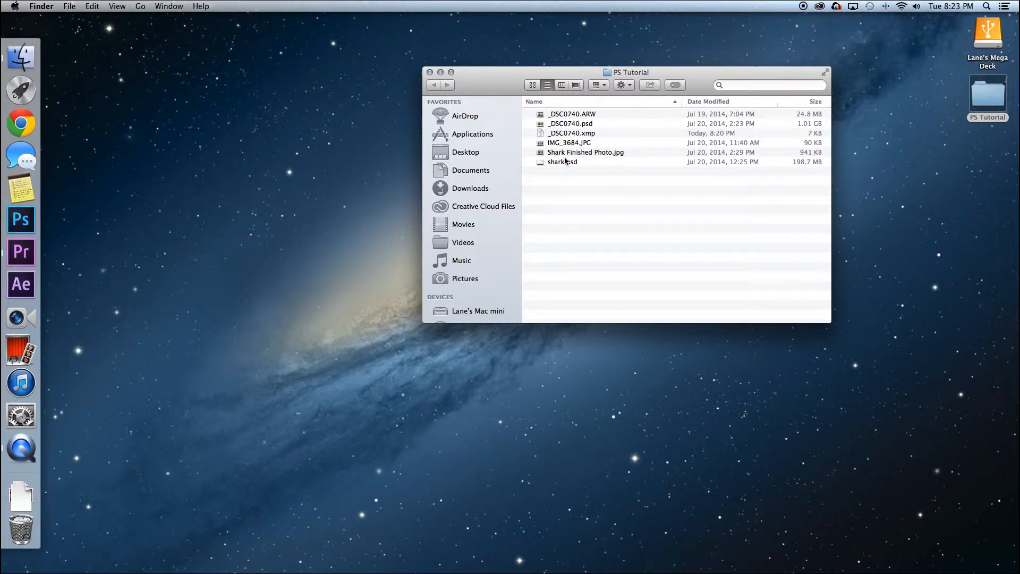
pyautogui.click(564, 152)
pyautogui.press('space')
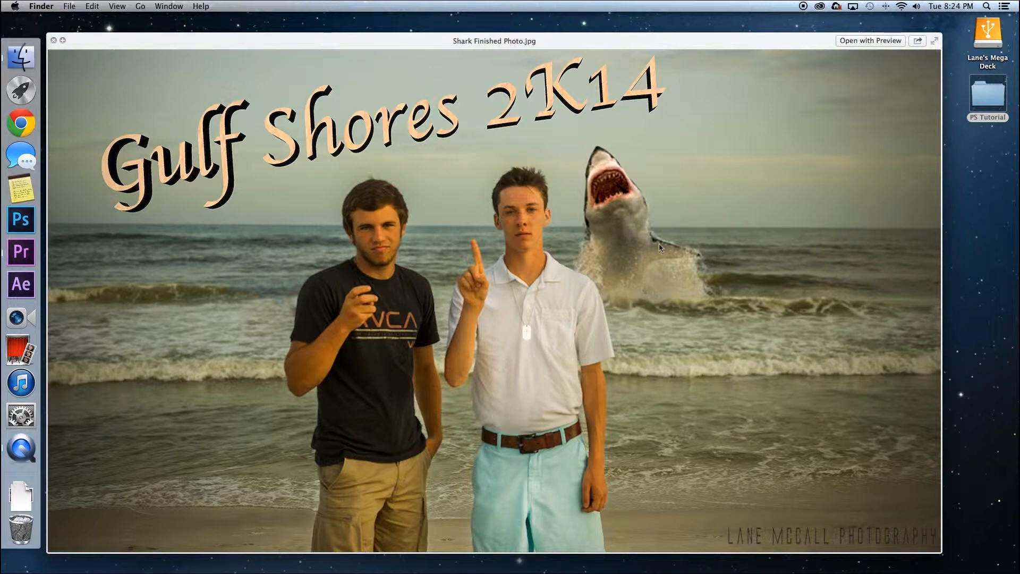
pyautogui.press('space')
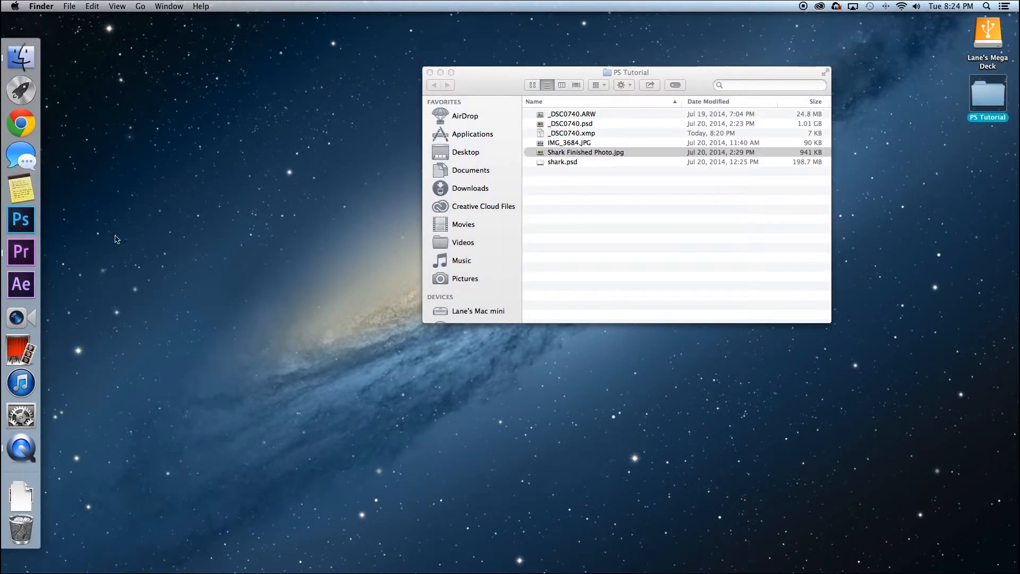
# - Switch to Photoshop and bring up the desktop's PS Tutorial folder in a Finder window over it
pyautogui.click(35, 228)
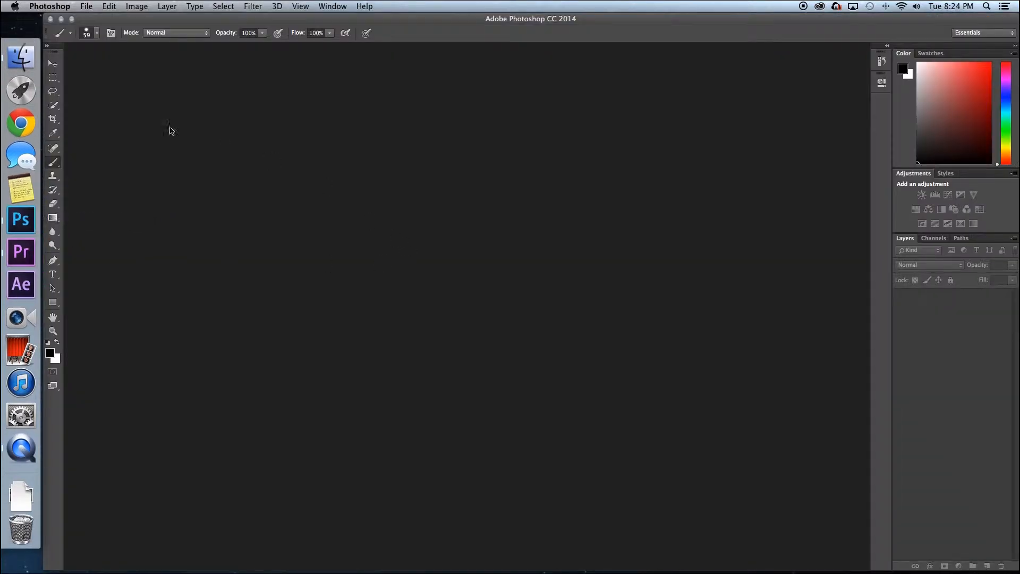
pyautogui.rightClick(24, 58)
pyautogui.click(109, 24)
pyautogui.click(542, 154)
pyautogui.click(463, 151)
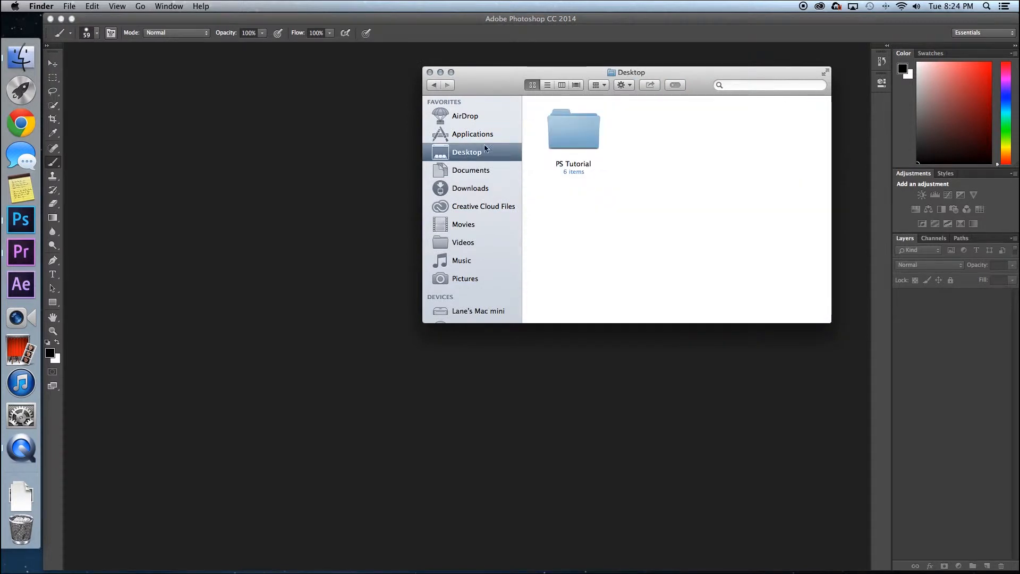
pyautogui.doubleClick(576, 136)
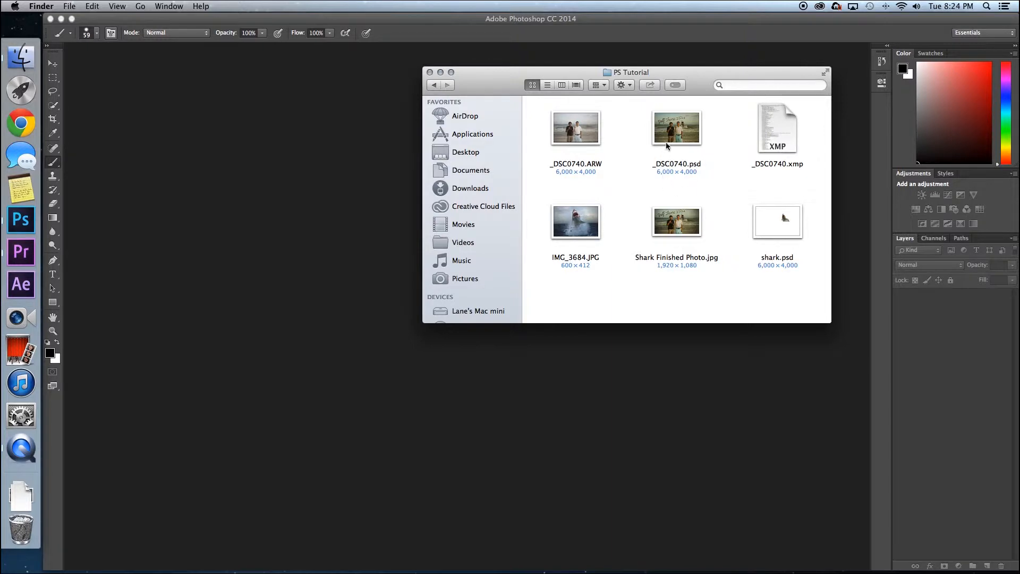
# - Preview _DSC0740.ARW and _DSC0740.xmp, and open the ARW photo in Photoshop through Camera Raw
pyautogui.click(783, 127)
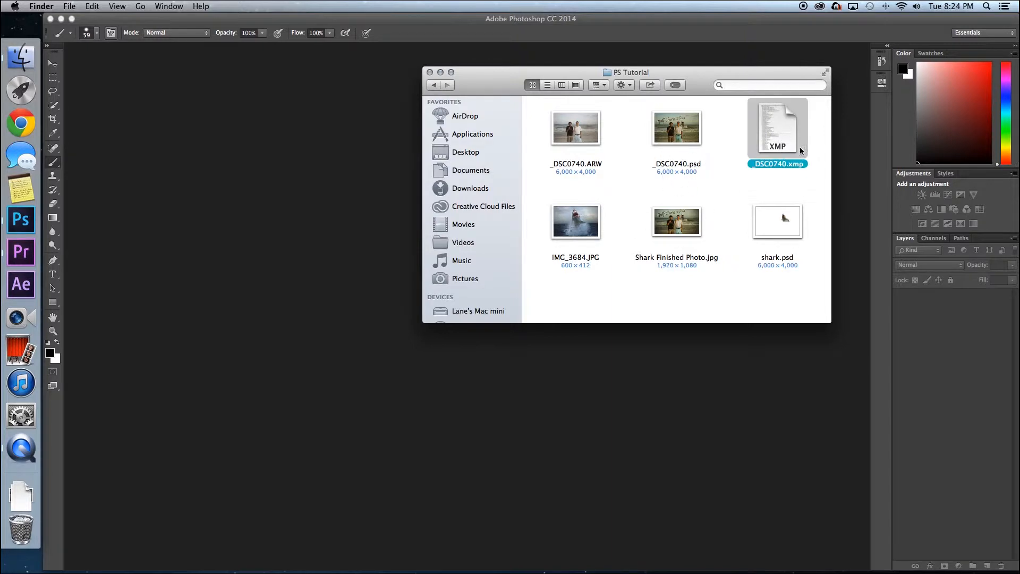
pyautogui.click(586, 130)
pyautogui.press('space')
pyautogui.press('space')
pyautogui.click(789, 131)
pyautogui.press('space')
pyautogui.press('space')
pyautogui.moveTo(586, 132); pyautogui.dragTo(383, 236)
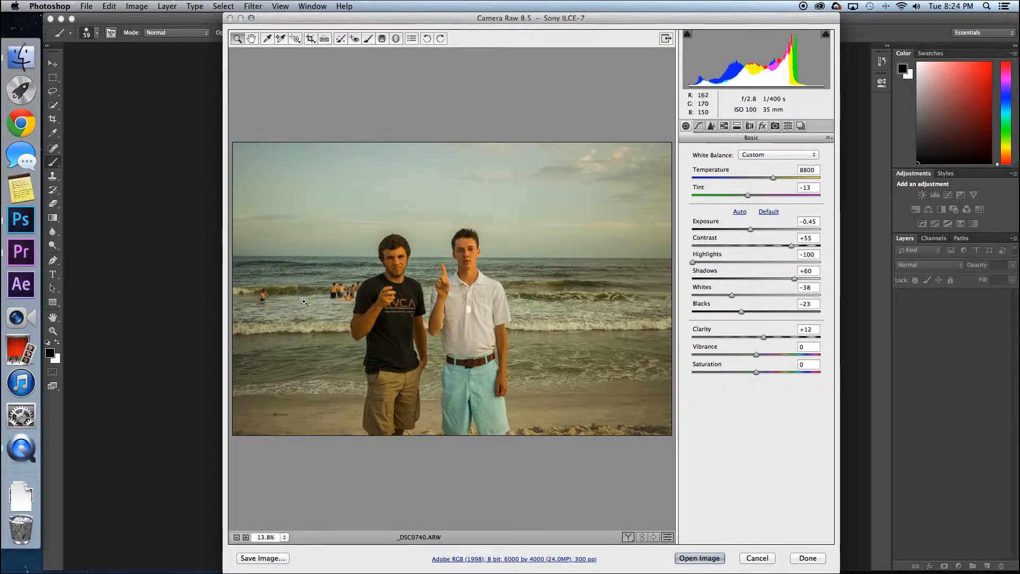
pyautogui.click(700, 558)
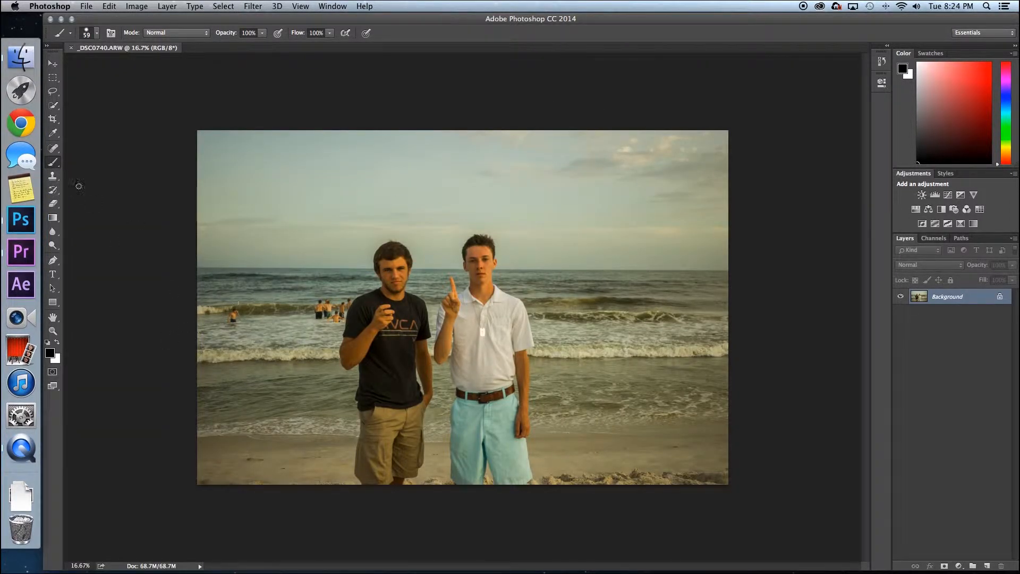
# - Remove the lone swimmer near the photo's left edge using the Content-Aware Spot Healing Brush at size 250
pyautogui.click(53, 148)
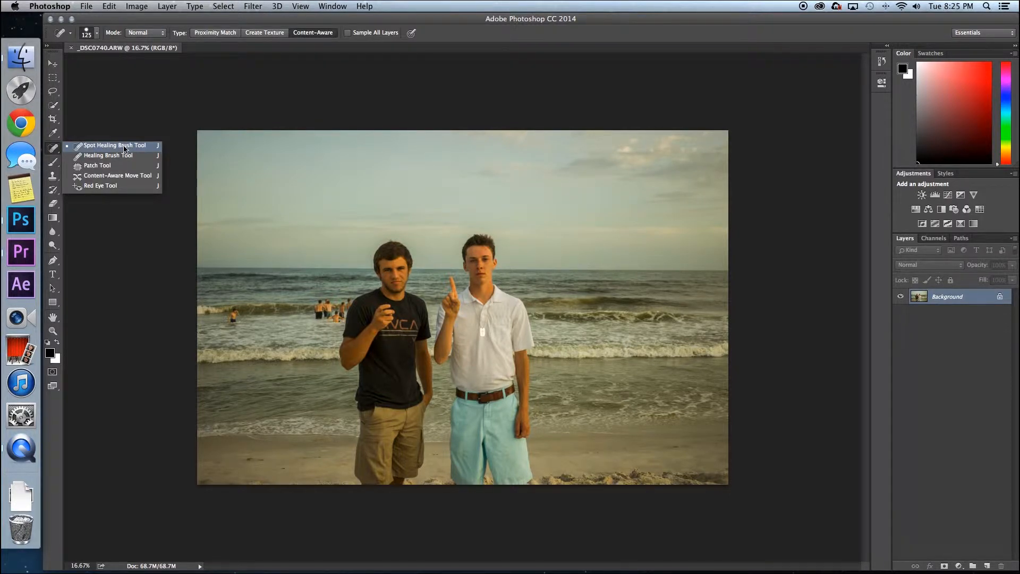
pyautogui.click(125, 146)
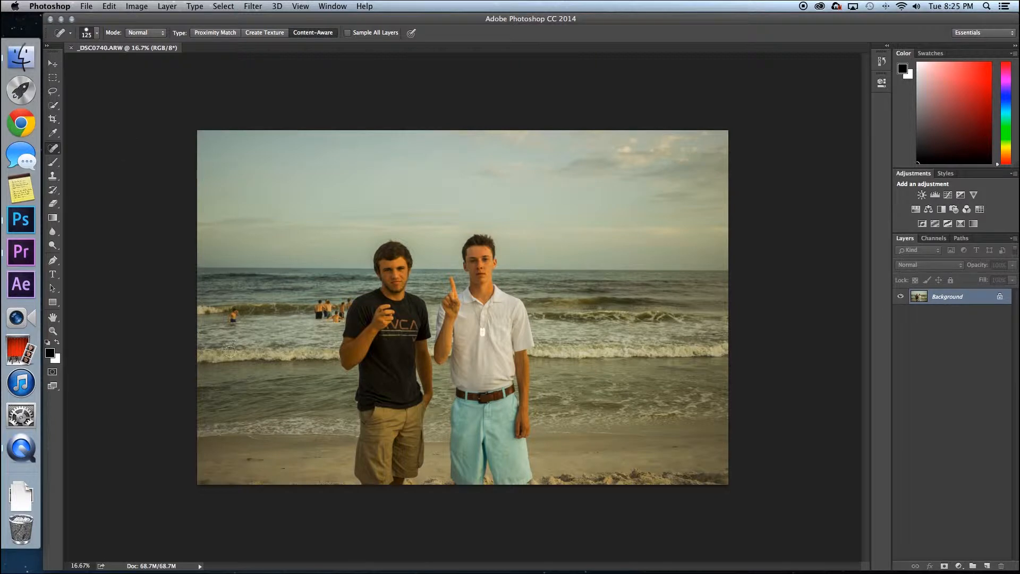
pyautogui.press(']')
pyautogui.press(']')
pyautogui.click(234, 316)
pyautogui.click(233, 326)
# - Set the zoom to 50% with the group of swimmers beside the man in the black shirt in view
pyautogui.moveTo(84, 563); pyautogui.dragTo(65, 567)
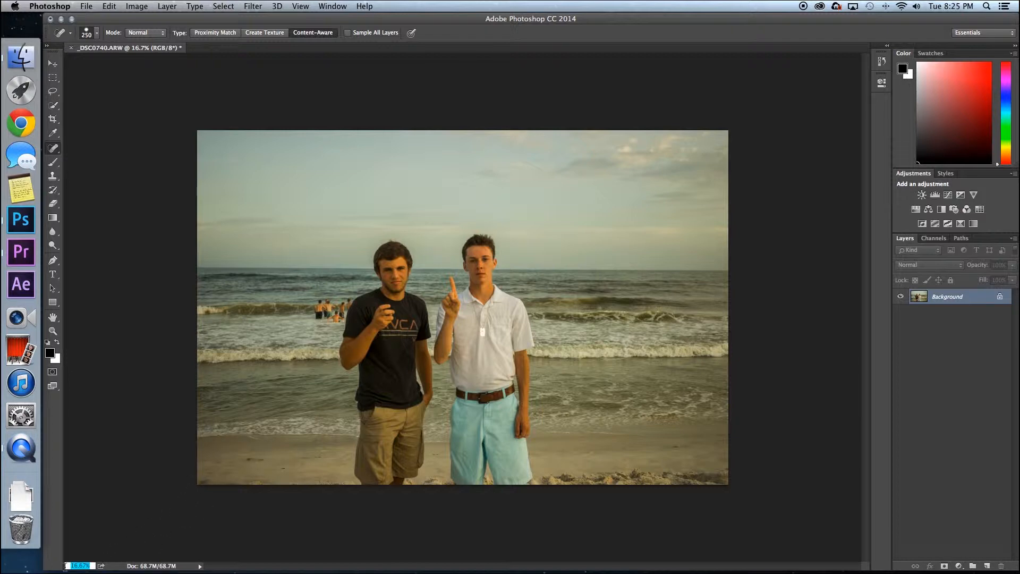
pyautogui.write('50')
pyautogui.press('Return')
pyautogui.hscroll(-10, 354, 316)
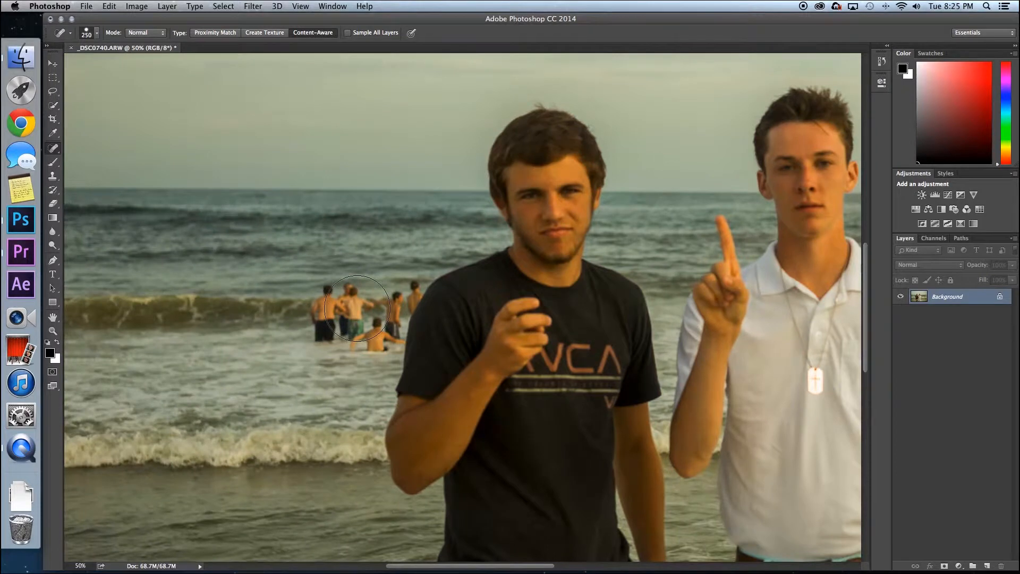
# - Try to remove the group of swimmers with the Spot Healing Brush at size 250
pyautogui.click(342, 311)
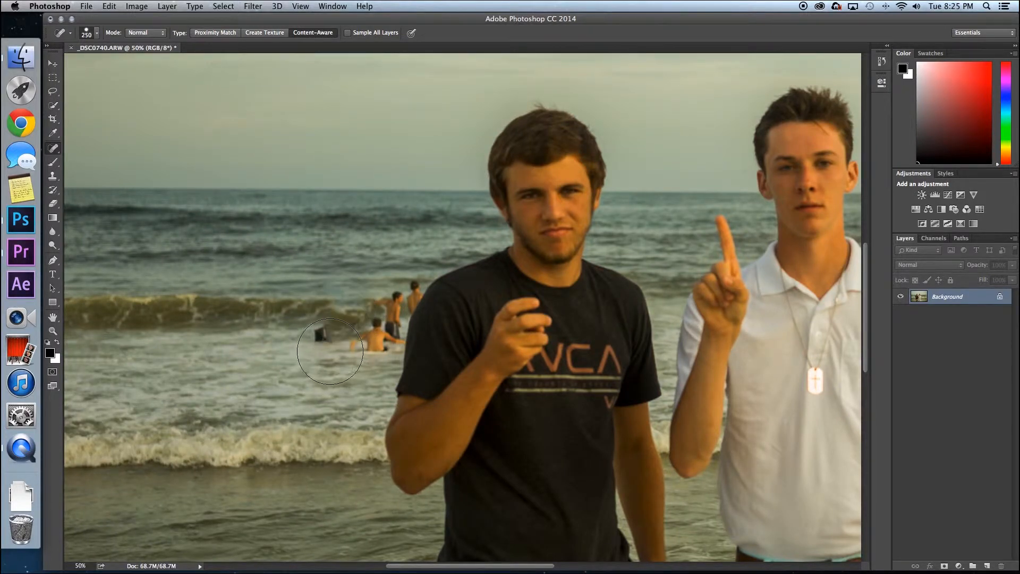
pyautogui.press('super+z')
pyautogui.moveTo(320, 325)
pyautogui.mouseDown()
pyautogui.moveTo(343, 311)
pyautogui.moveTo(362, 332)
pyautogui.moveTo(384, 298)
pyautogui.mouseUp()
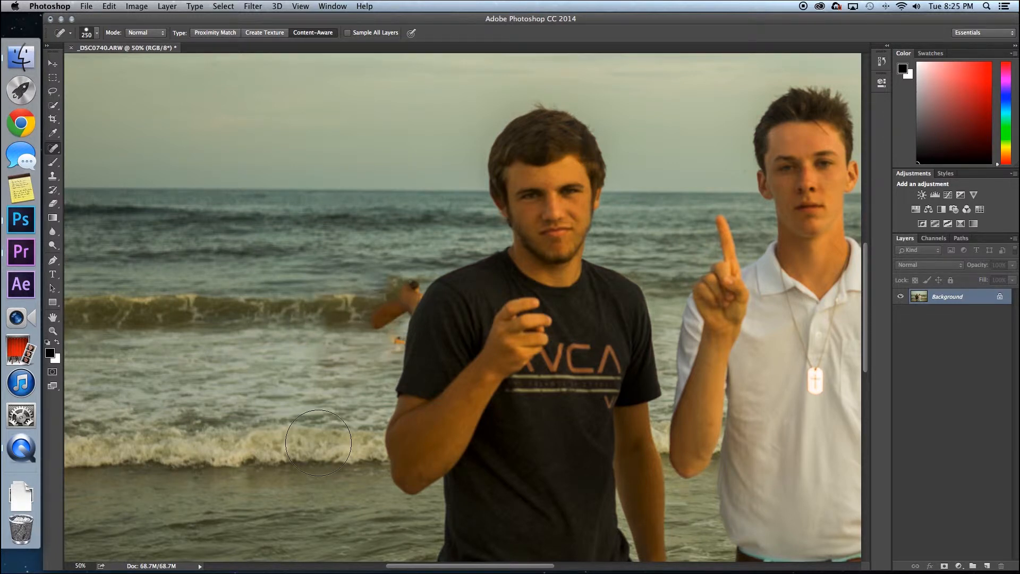
pyautogui.press('super+z')
# - Reduce the Spot Healing Brush to size 125 and paint over the group of swimmers to remove them
pyautogui.press('[')
pyautogui.press('[')
pyautogui.press('[')
pyautogui.press('[')
pyautogui.moveTo(327, 337)
pyautogui.mouseDown()
pyautogui.moveTo(325, 298)
pyautogui.moveTo(339, 310)
pyautogui.moveTo(348, 289)
pyautogui.moveTo(352, 343)
pyautogui.moveTo(374, 349)
pyautogui.moveTo(384, 337)
pyautogui.moveTo(361, 303)
pyautogui.moveTo(403, 291)
pyautogui.moveTo(394, 330)
pyautogui.mouseUp()
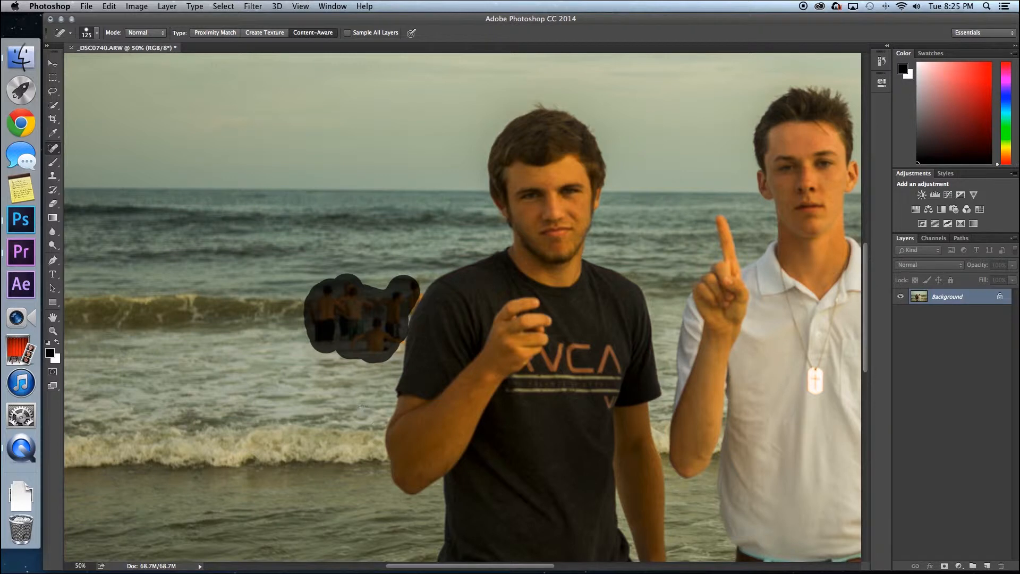
pyautogui.moveTo(366, 312); pyautogui.dragTo(311, 313)
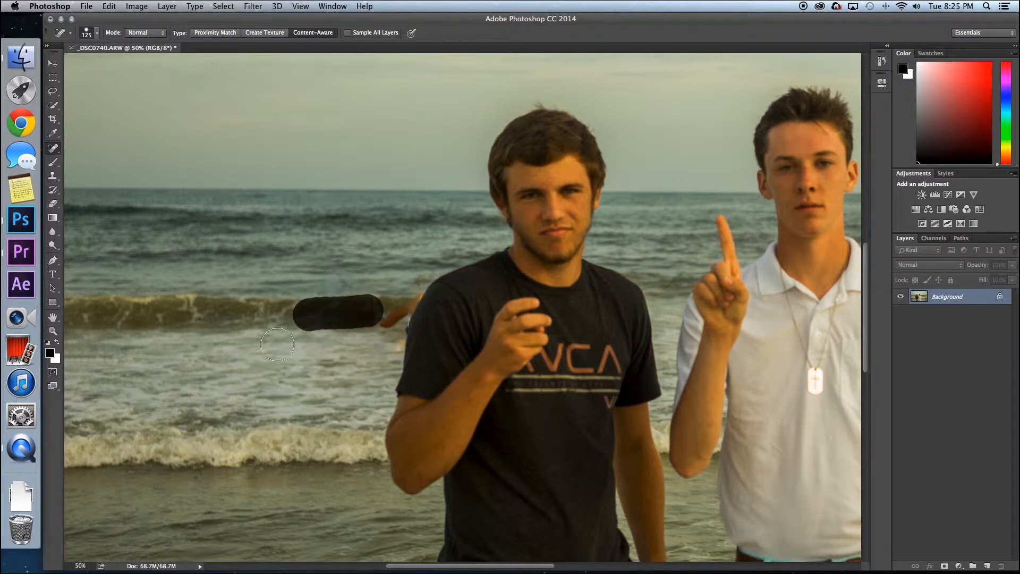
pyautogui.moveTo(356, 304); pyautogui.dragTo(362, 287)
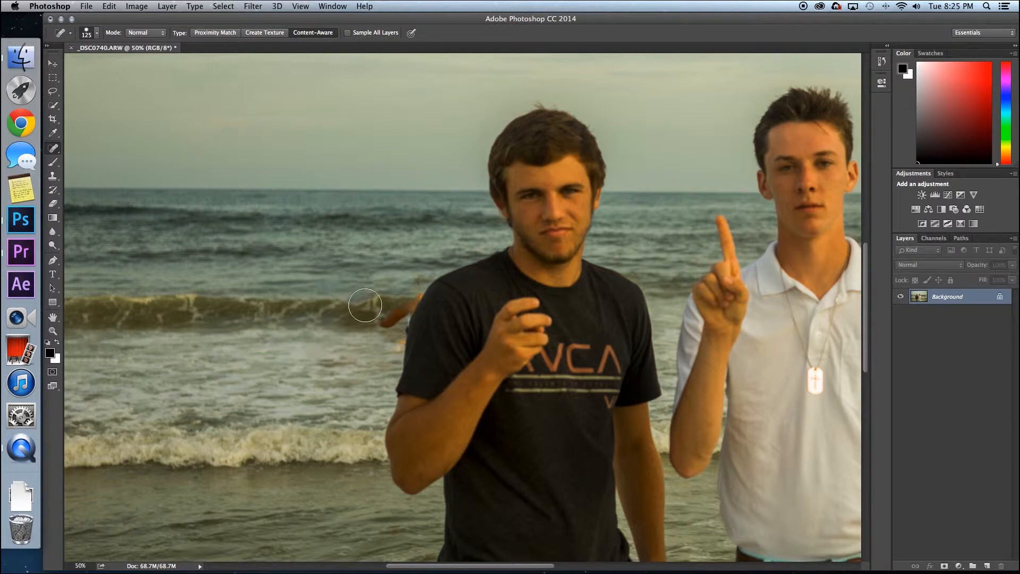
# - Heal the leftover swimmer traces in the wave and foam beside the black shirt's shoulder
pyautogui.click(392, 312)
pyautogui.click(378, 326)
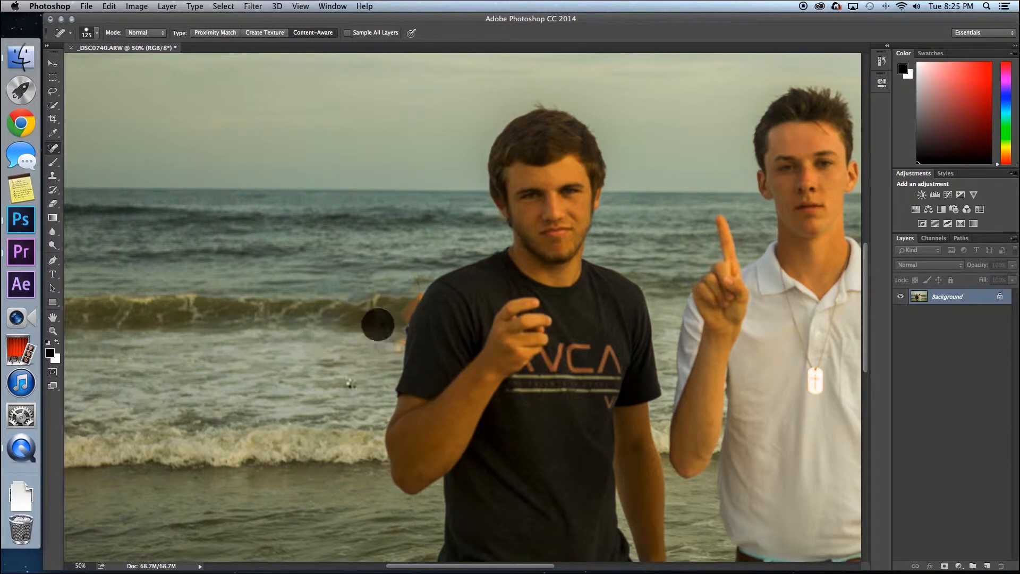
pyautogui.click(352, 330)
pyautogui.click(340, 326)
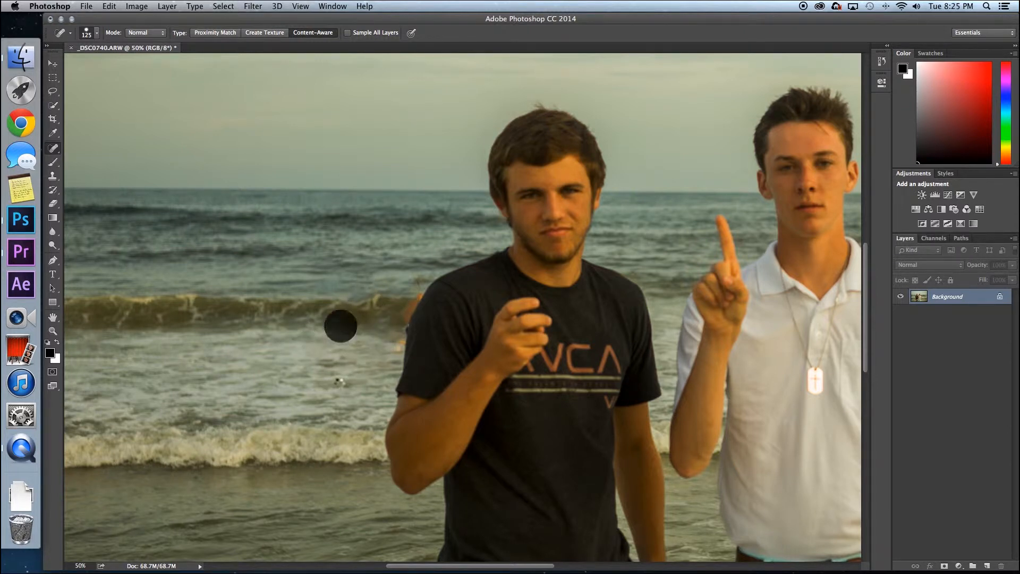
pyautogui.click(408, 284)
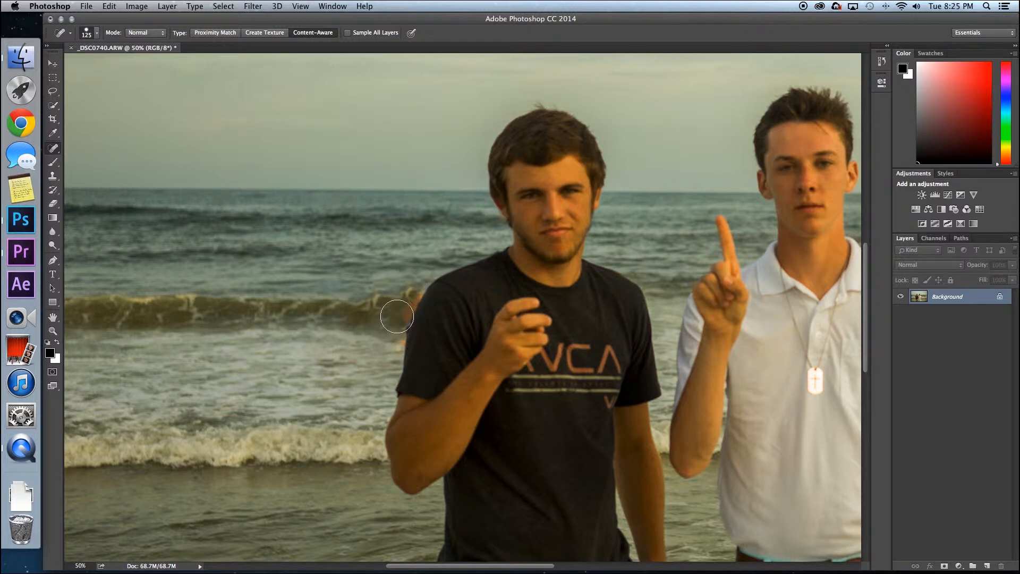
pyautogui.click(412, 284)
pyautogui.click(412, 284)
# - Reduce the healing brush to size 45 and clean the swimmer remnants along the edge of the black shirt's sleeve
pyautogui.press('[')
pyautogui.press('[')
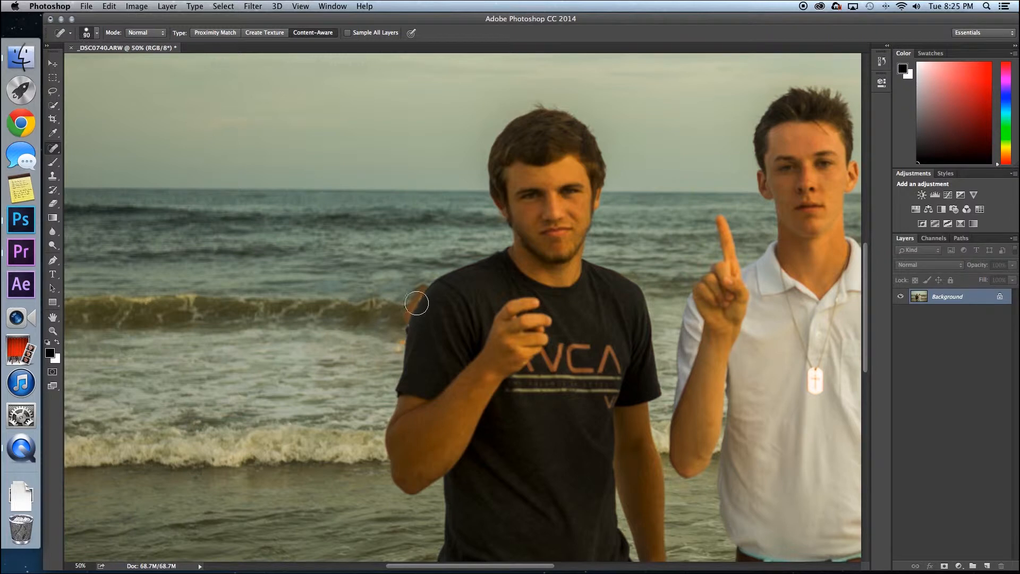
pyautogui.press('[')
pyautogui.press('[')
pyautogui.press('[')
pyautogui.press('[')
pyautogui.press('[')
pyautogui.moveTo(416, 297); pyautogui.dragTo(397, 348)
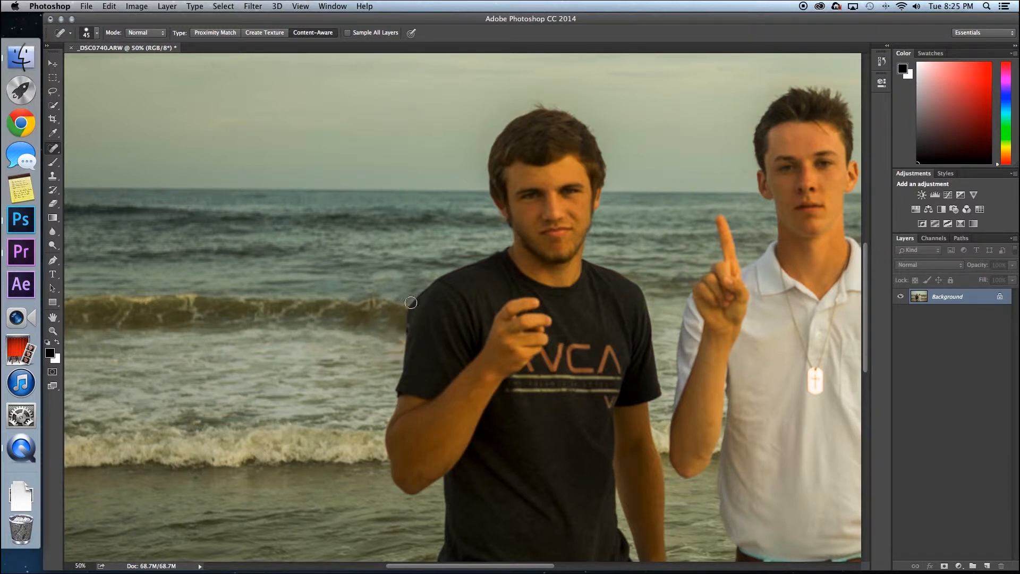
pyautogui.moveTo(420, 287)
pyautogui.mouseDown()
pyautogui.moveTo(374, 290)
pyautogui.moveTo(429, 276)
pyautogui.moveTo(399, 327)
pyautogui.mouseUp()
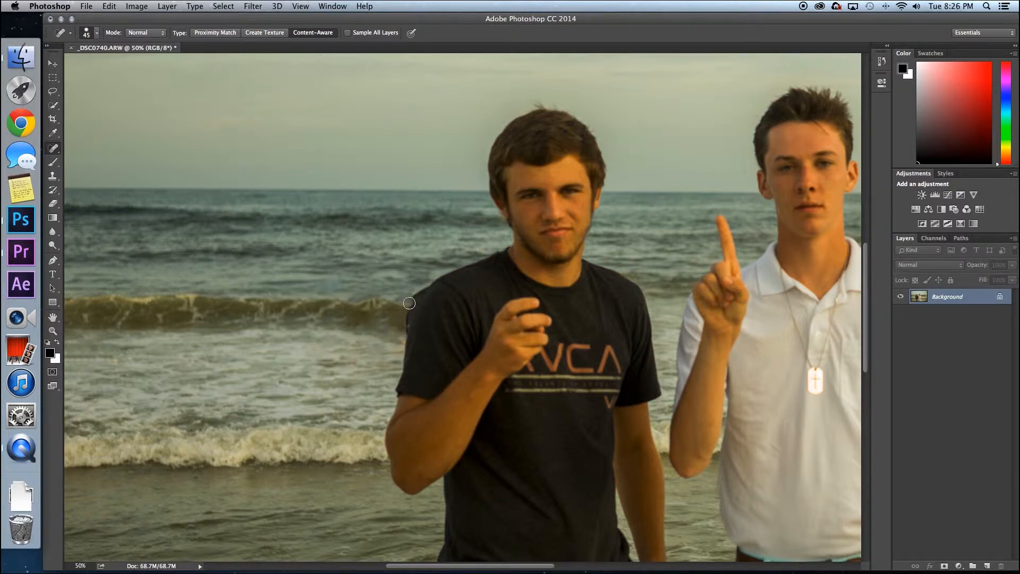
pyautogui.moveTo(417, 304); pyautogui.dragTo(404, 338)
pyautogui.moveTo(422, 302); pyautogui.dragTo(411, 352)
pyautogui.click(414, 310)
pyautogui.moveTo(389, 316); pyautogui.dragTo(218, 323)
# - Preview Shark Finished Photo.jpg from the PS Tutorial folder again as a reference, and return to Photoshop
pyautogui.rightClick(23, 64)
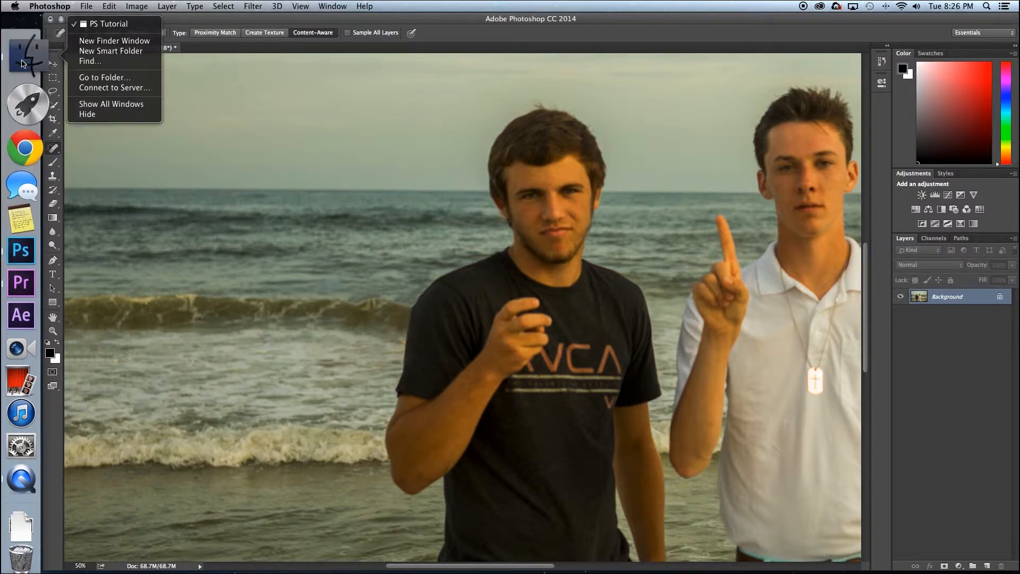
pyautogui.click(107, 23)
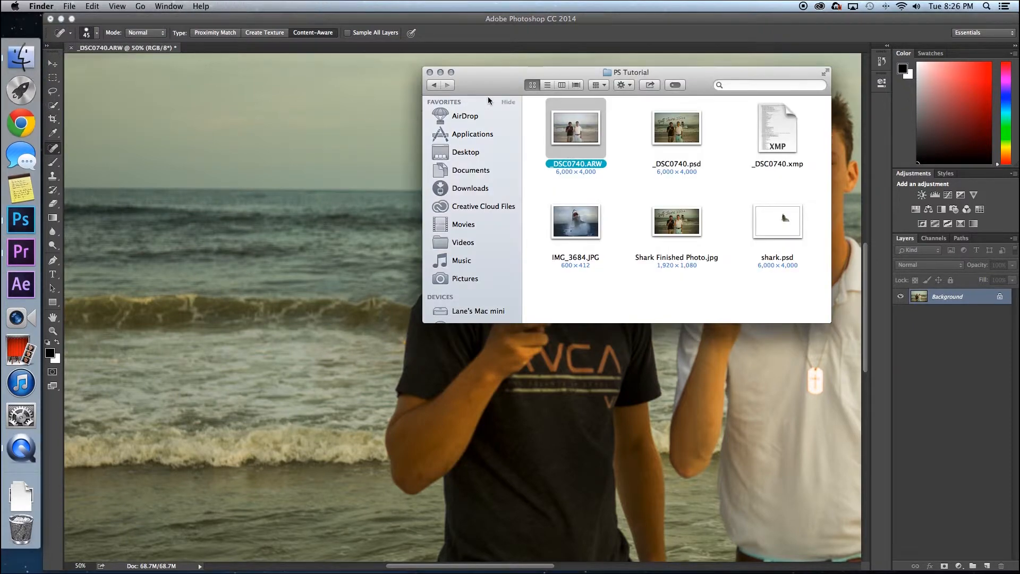
pyautogui.click(671, 228)
pyautogui.press('space')
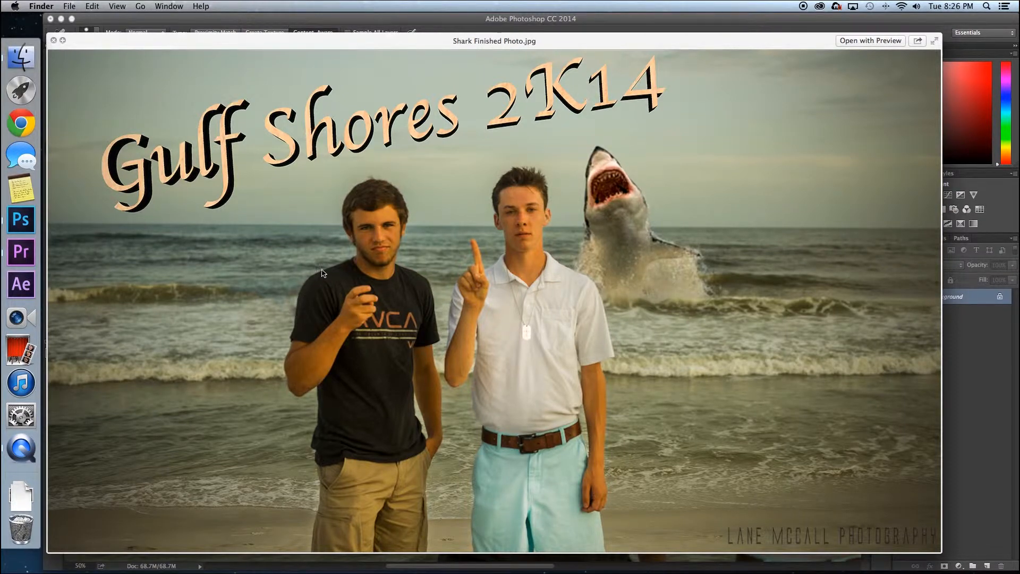
pyautogui.press('space')
pyautogui.click(341, 308)
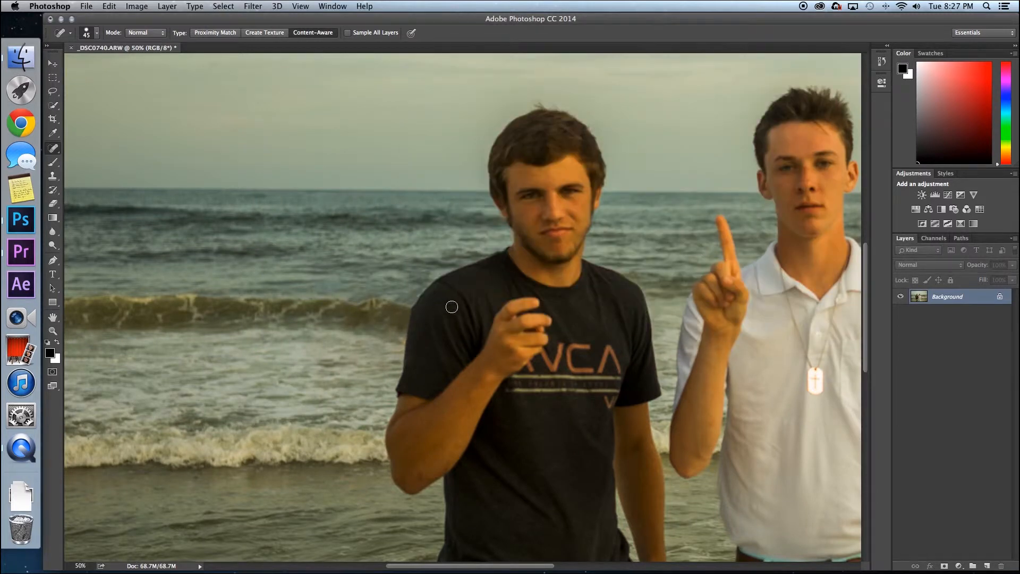
# - Set the zoom to 16% to fit the whole beach photo in view
pyautogui.click(84, 567)
pyautogui.press('Return')
pyautogui.click(85, 567)
pyautogui.write('1')
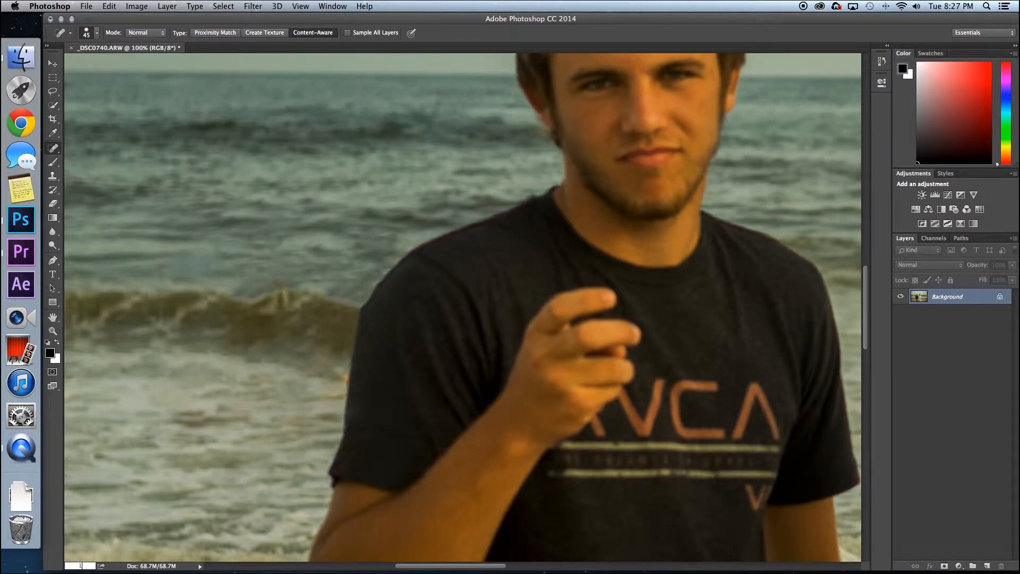
pyautogui.write('6')
pyautogui.press('Return')
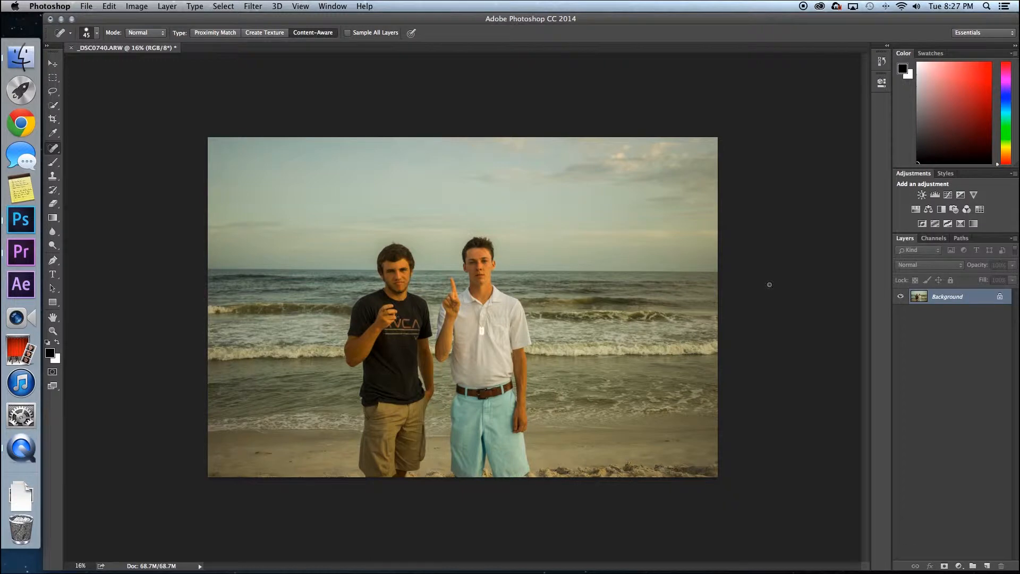
# - Preview the shark source image IMG_3684.JPG in Finder and compare it with Shark Finished Photo.jpg
pyautogui.click(21, 56)
pyautogui.moveTo(700, 75); pyautogui.dragTo(767, 76)
pyautogui.click(647, 225)
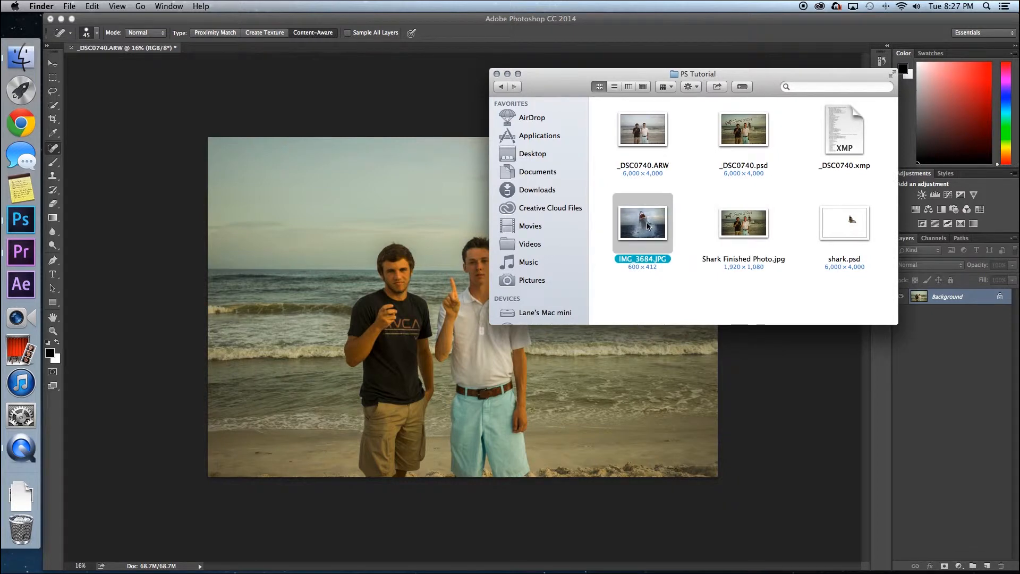
pyautogui.press('space')
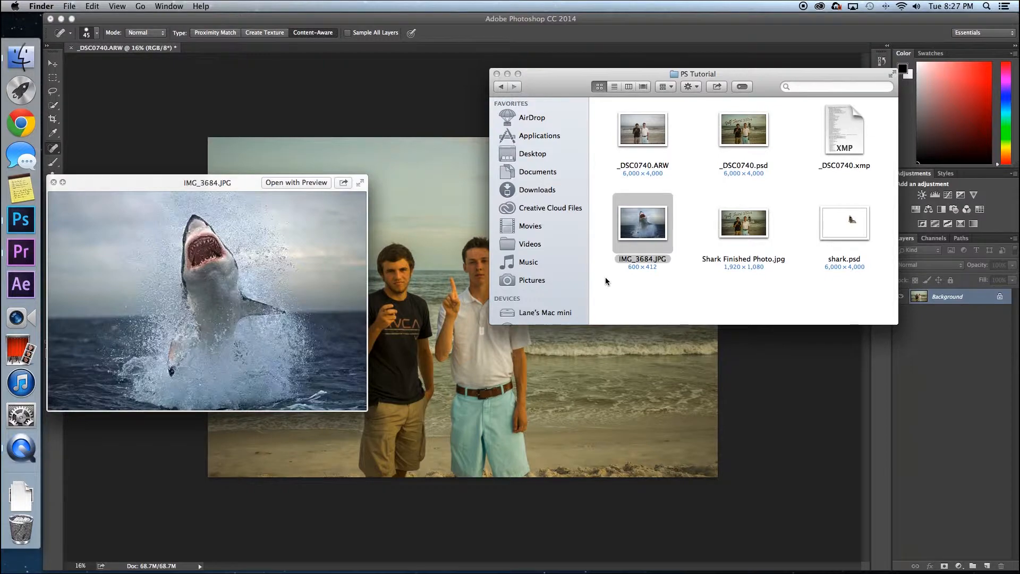
pyautogui.press('Right')
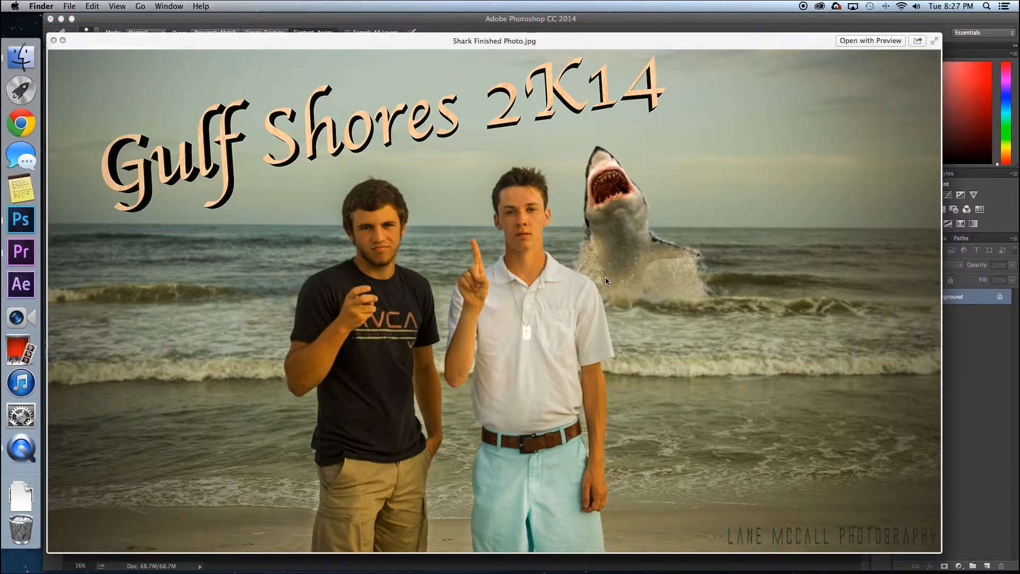
pyautogui.press('Left')
pyautogui.press('Right')
pyautogui.press('Left')
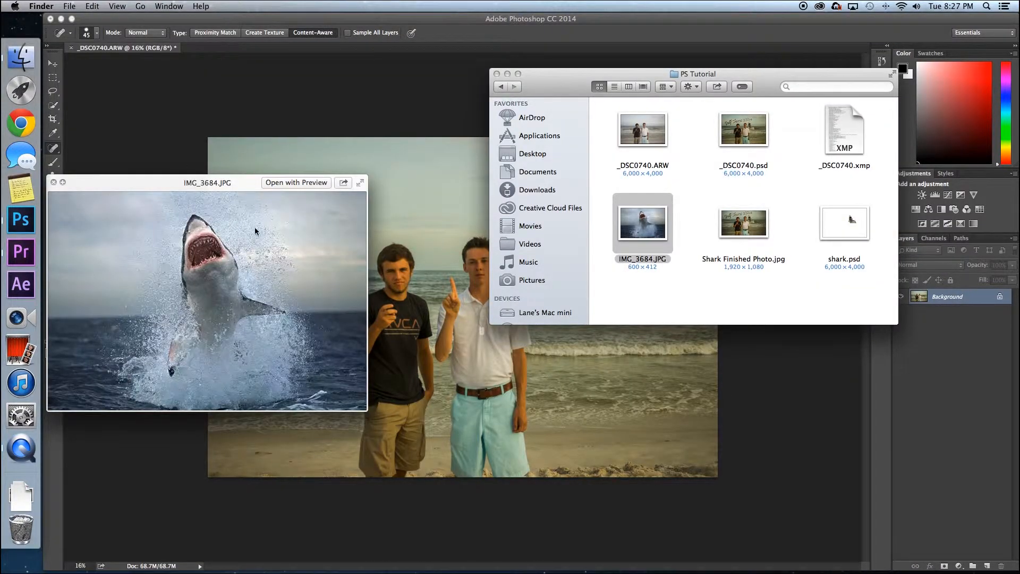
pyautogui.press('Right')
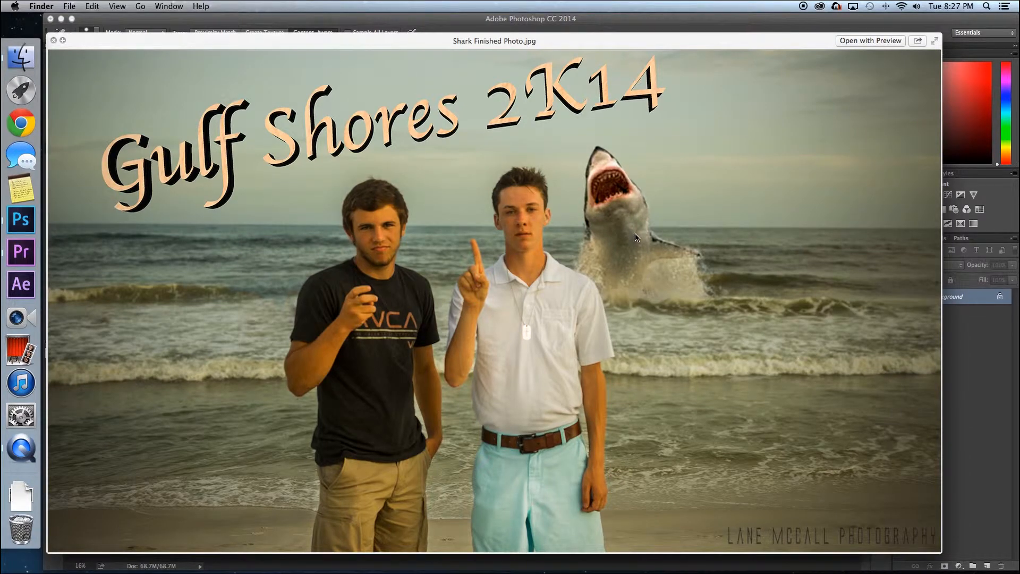
# - Place IMG_3684.JPG from the PS Tutorial folder into the beach photo, positioning it over the white-shirted man and the sea beside him
pyautogui.press('space')
pyautogui.click(657, 226)
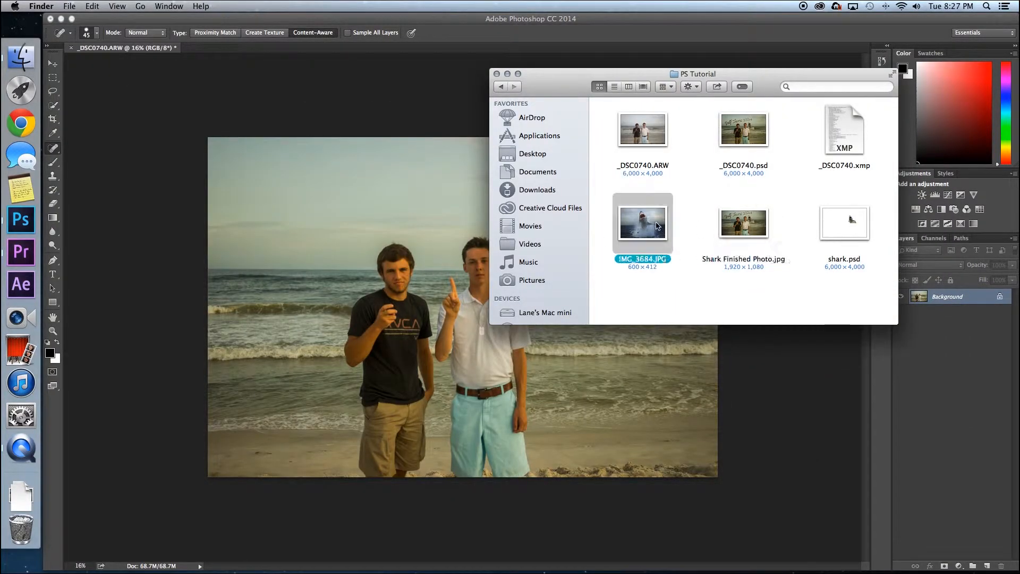
pyautogui.moveTo(657, 226); pyautogui.dragTo(536, 273)
pyautogui.moveTo(455, 231); pyautogui.dragTo(494, 252)
pyautogui.moveTo(554, 276); pyautogui.dragTo(516, 246)
pyautogui.click(443, 34)
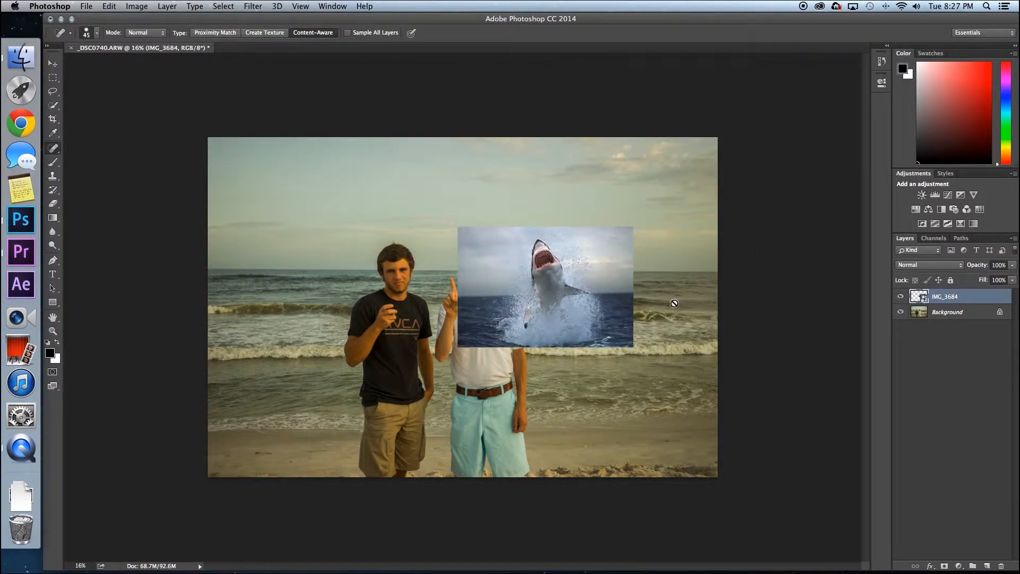
# - Set the IMG_3684 layer's blend mode to Screen in its blending options
pyautogui.rightClick(979, 300)
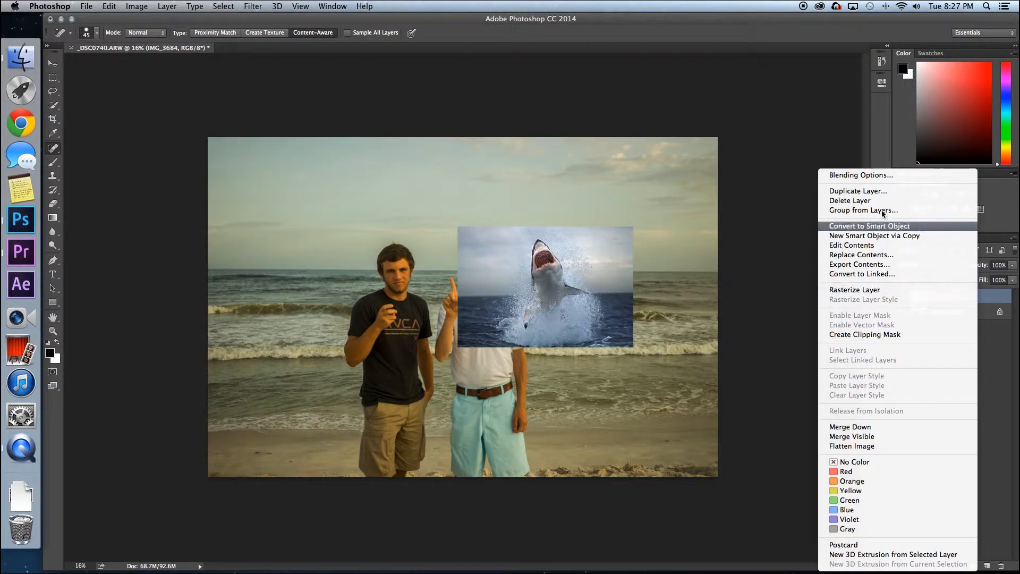
pyautogui.click(854, 175)
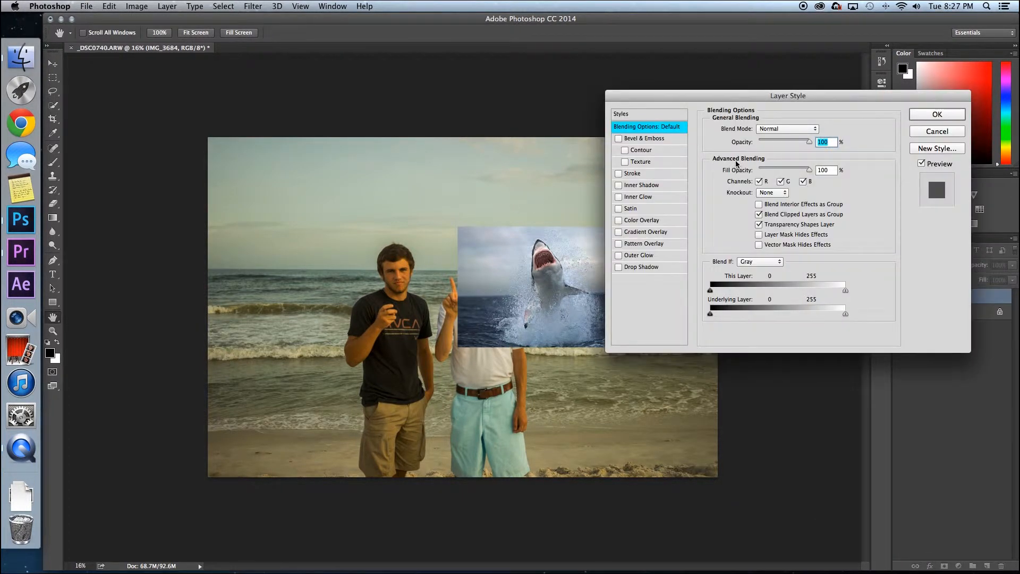
pyautogui.click(760, 130)
pyautogui.click(770, 205)
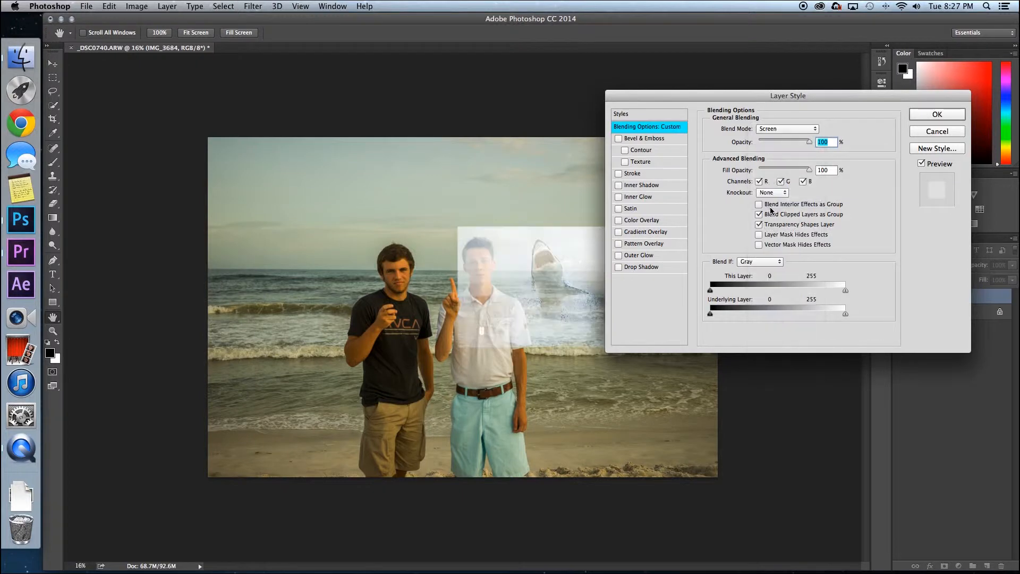
pyautogui.click(920, 114)
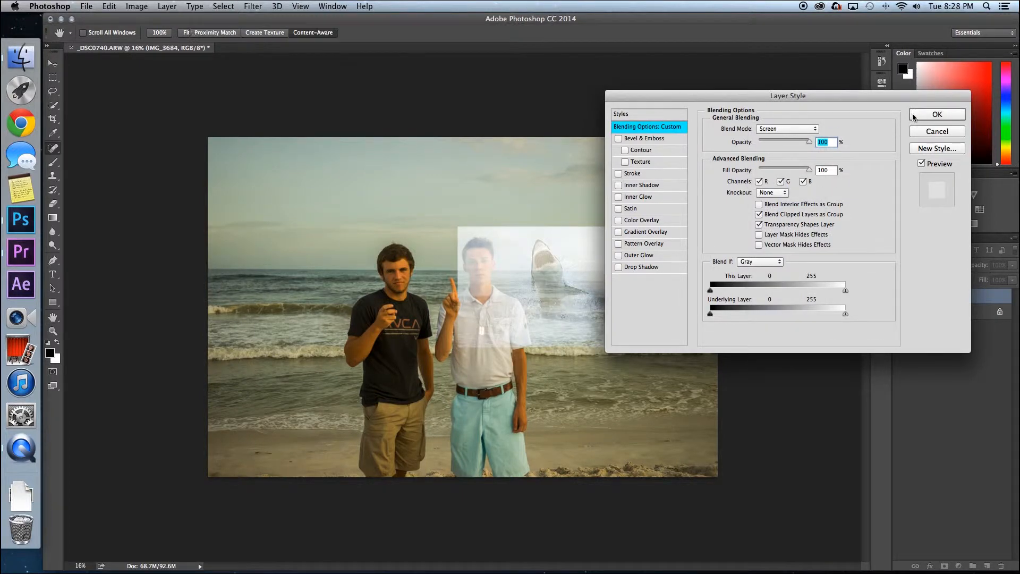
# - Shift the shark layer slightly toward the white-shirted man and preview Shark Finished Photo.jpg in Finder as a placement reference
pyautogui.press('v')
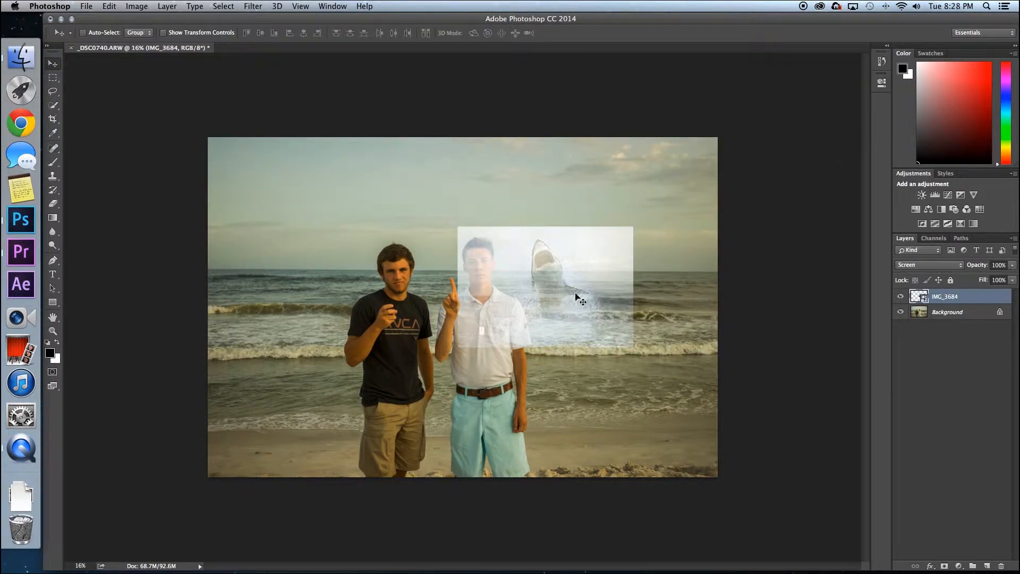
pyautogui.moveTo(557, 307); pyautogui.dragTo(550, 306)
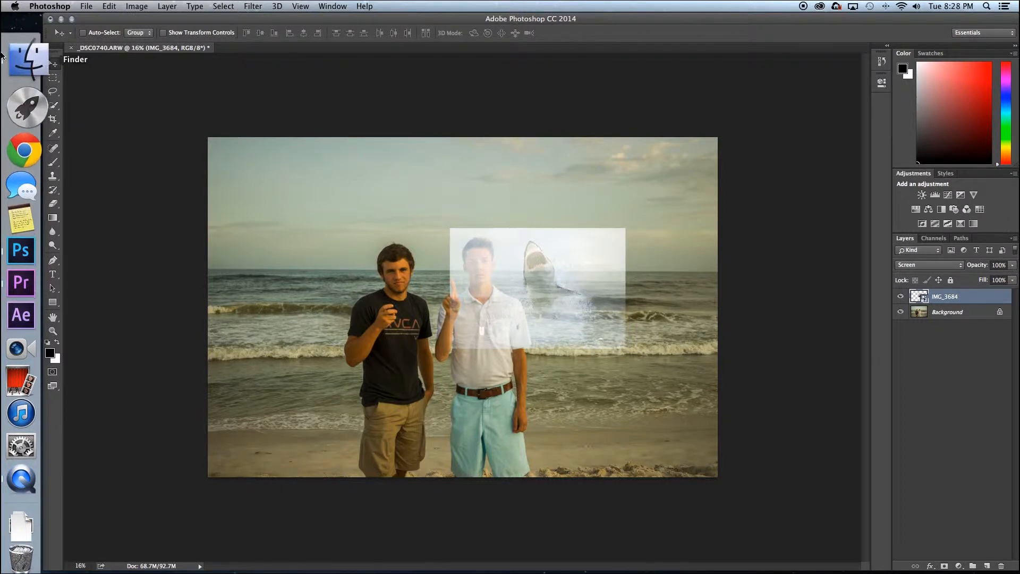
pyautogui.click(19, 58)
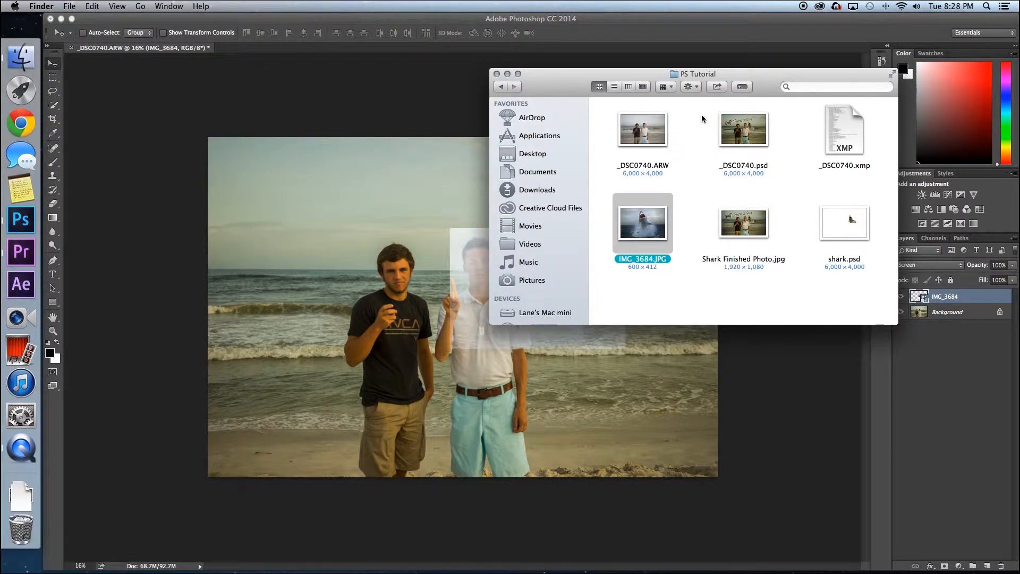
pyautogui.click(753, 229)
pyautogui.moveTo(766, 86); pyautogui.dragTo(215, 46)
pyautogui.press('space')
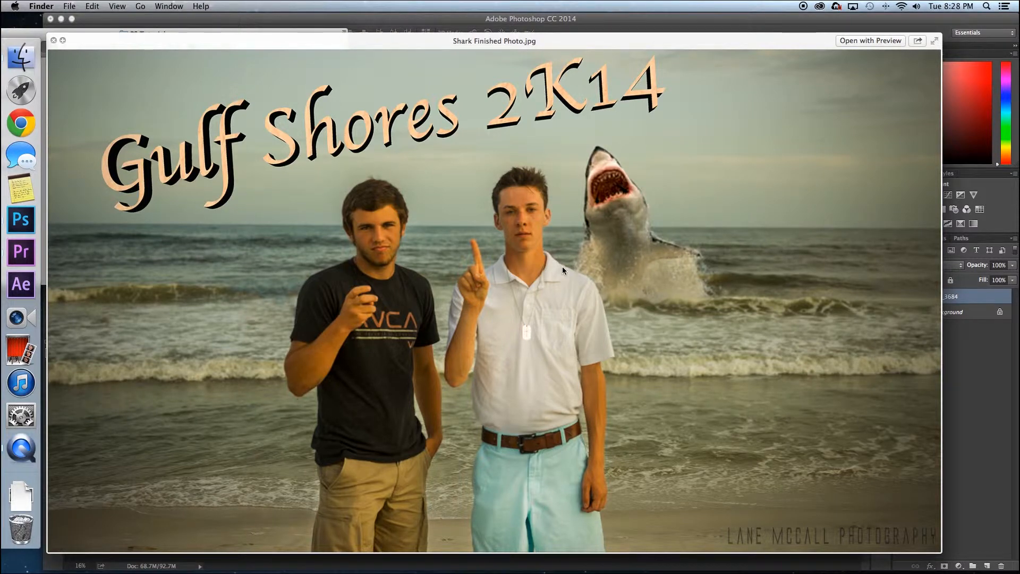
pyautogui.press('space')
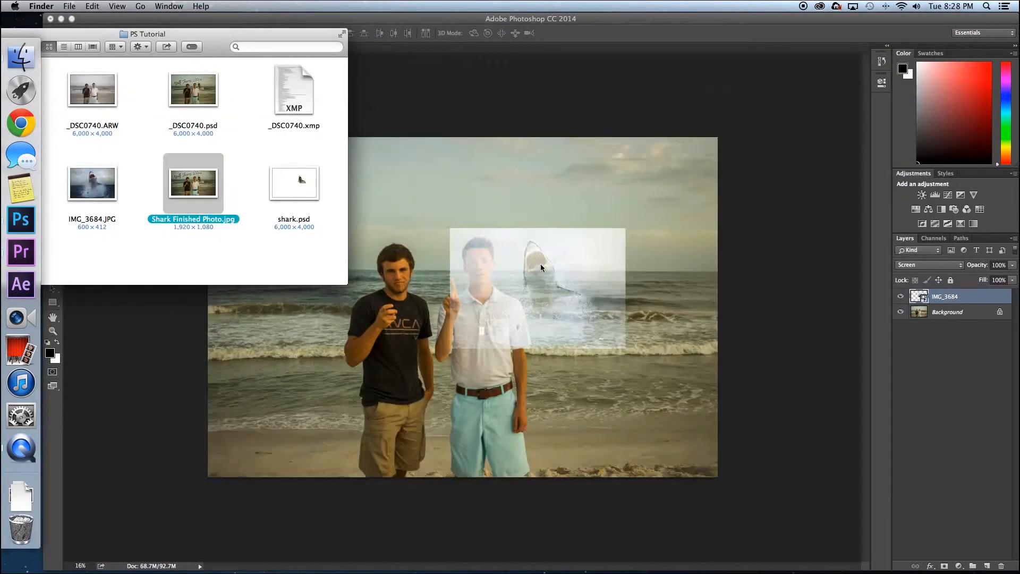
# - Fine-tune the shark layer's position in Photoshop and compare it with Shark Finished Photo.jpg in Finder once more
pyautogui.click(550, 269)
pyautogui.moveTo(565, 285)
pyautogui.mouseDown()
pyautogui.moveTo(556, 287)
pyautogui.moveTo(572, 285)
pyautogui.mouseUp()
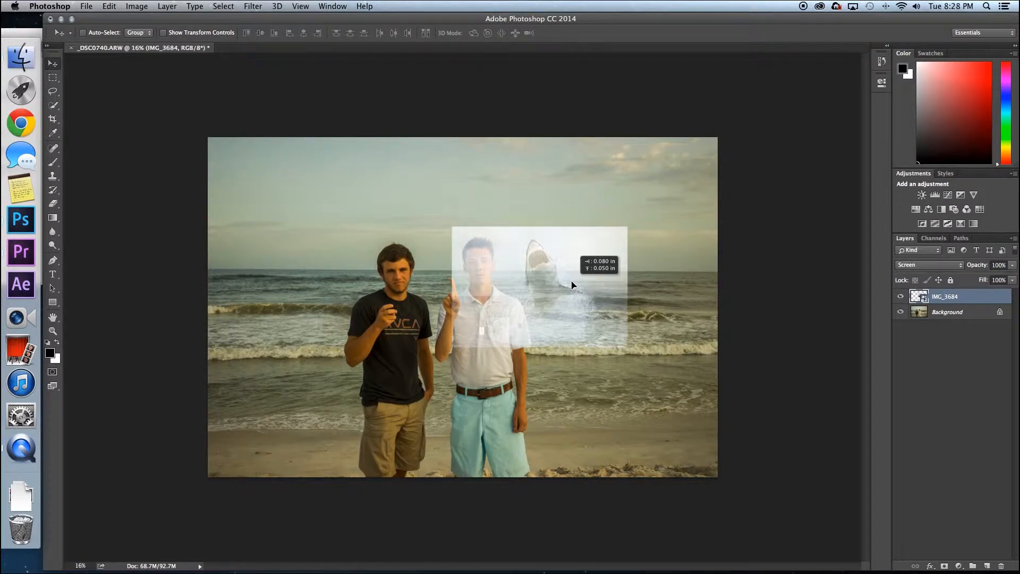
pyautogui.moveTo(572, 285); pyautogui.dragTo(572, 284)
pyautogui.click(21, 57)
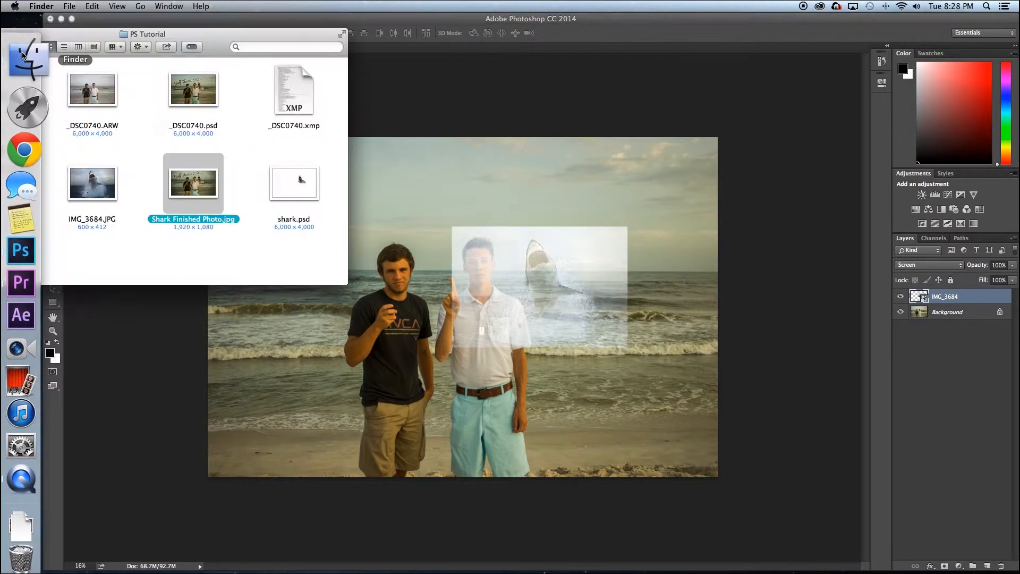
pyautogui.press('space')
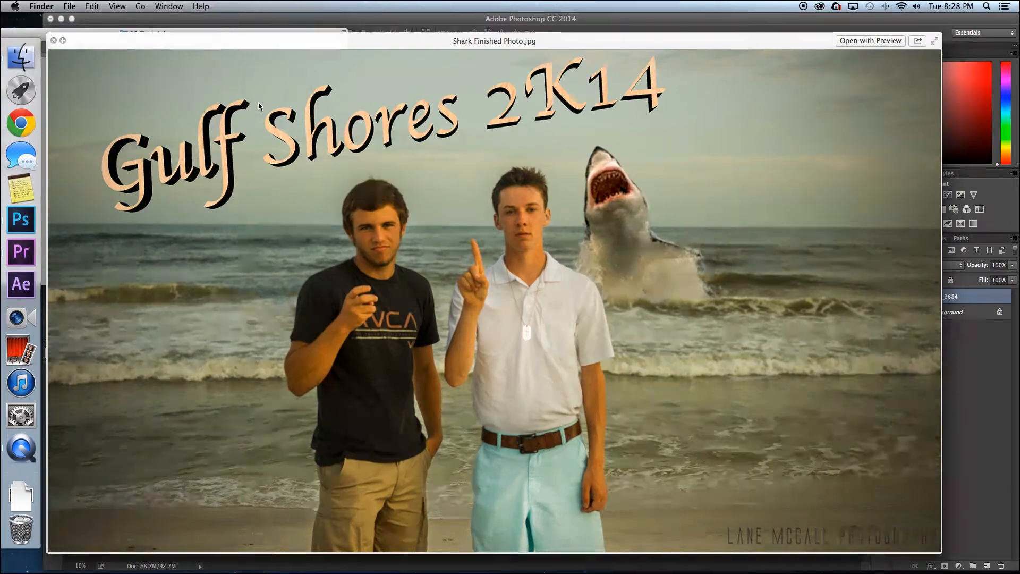
pyautogui.press('space')
pyautogui.click(561, 268)
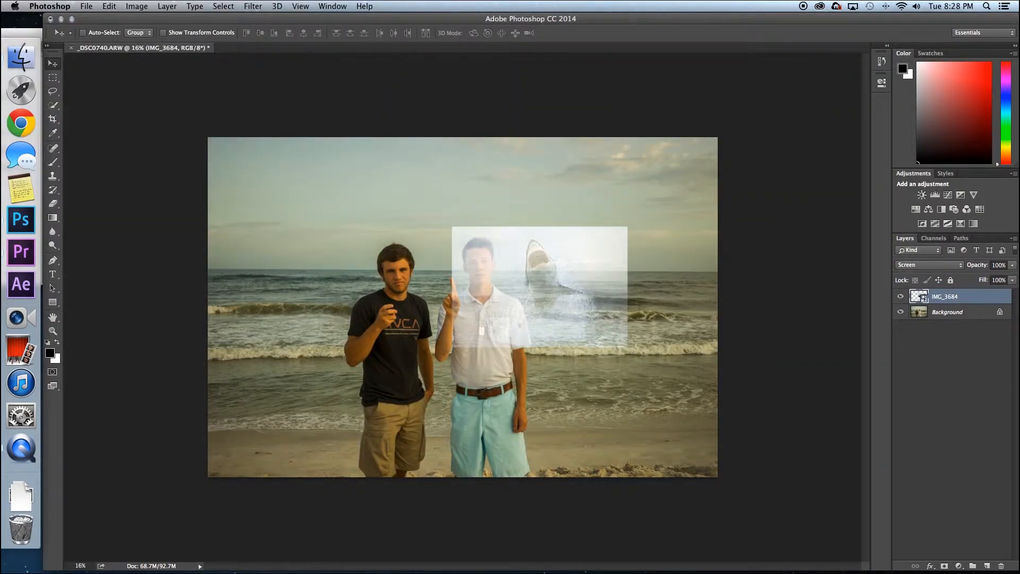
# - Rasterize the IMG_3684 smart object so that the Eraser tool can be used on it
pyautogui.press('e')
pyautogui.rightClick(518, 277)
pyautogui.click(506, 266)
pyautogui.click(607, 208)
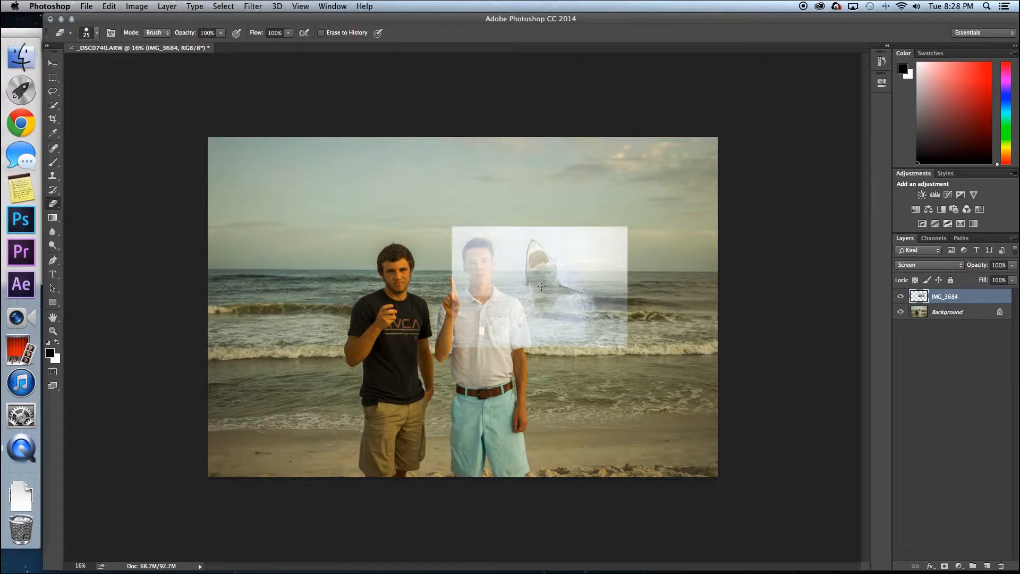
# - Enlarge the eraser to 800 px and erase the shark photo's outer areas, including the part covering the white-shirted man's face
pyautogui.press(']')
pyautogui.press(']')
pyautogui.press(']')
pyautogui.press(']')
pyautogui.press(']')
pyautogui.press(']')
pyautogui.press(']')
pyautogui.press(']')
pyautogui.press(']')
pyautogui.press(']')
pyautogui.press(']')
pyautogui.press(']')
pyautogui.press(']')
pyautogui.rightClick(465, 243)
pyautogui.click(435, 207)
pyautogui.moveTo(467, 209)
pyautogui.mouseDown()
pyautogui.moveTo(464, 270)
pyautogui.moveTo(468, 255)
pyautogui.moveTo(481, 340)
pyautogui.moveTo(572, 354)
pyautogui.moveTo(629, 344)
pyautogui.moveTo(624, 274)
pyautogui.moveTo(592, 230)
pyautogui.moveTo(542, 201)
pyautogui.moveTo(500, 212)
pyautogui.moveTo(489, 261)
pyautogui.mouseUp()
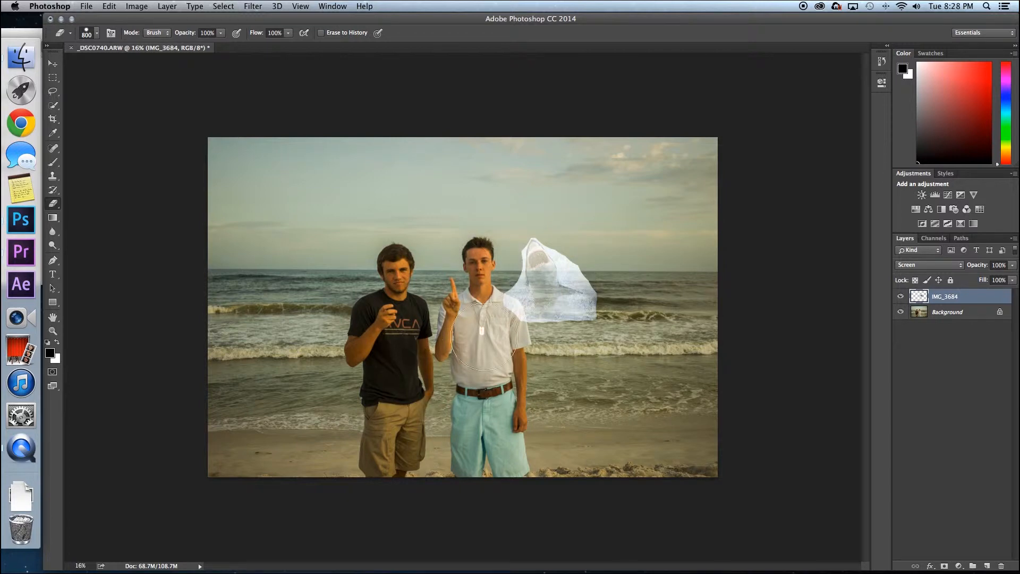
# - Reduce the eraser to 200 px and zoom to 60% on the roughly cut-out shark
pyautogui.press('[')
pyautogui.press('[')
pyautogui.press('[')
pyautogui.press('[')
pyautogui.press('[')
pyautogui.press('[')
pyautogui.press('[')
pyautogui.click(80, 566)
pyautogui.write('6')
pyautogui.press('Return')
pyautogui.hscroll(4, 691, 250)
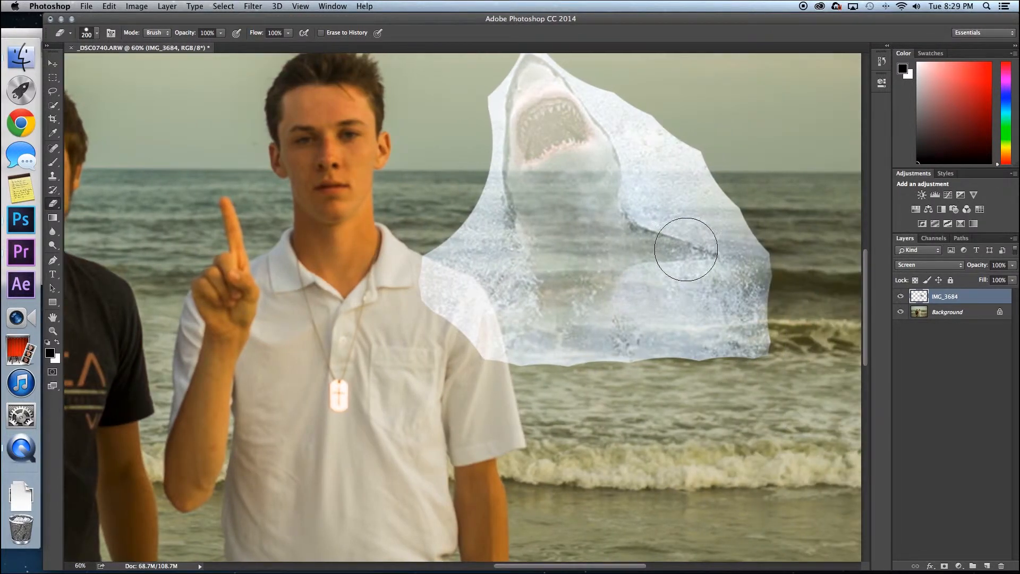
pyautogui.scroll(3, 497, 153)
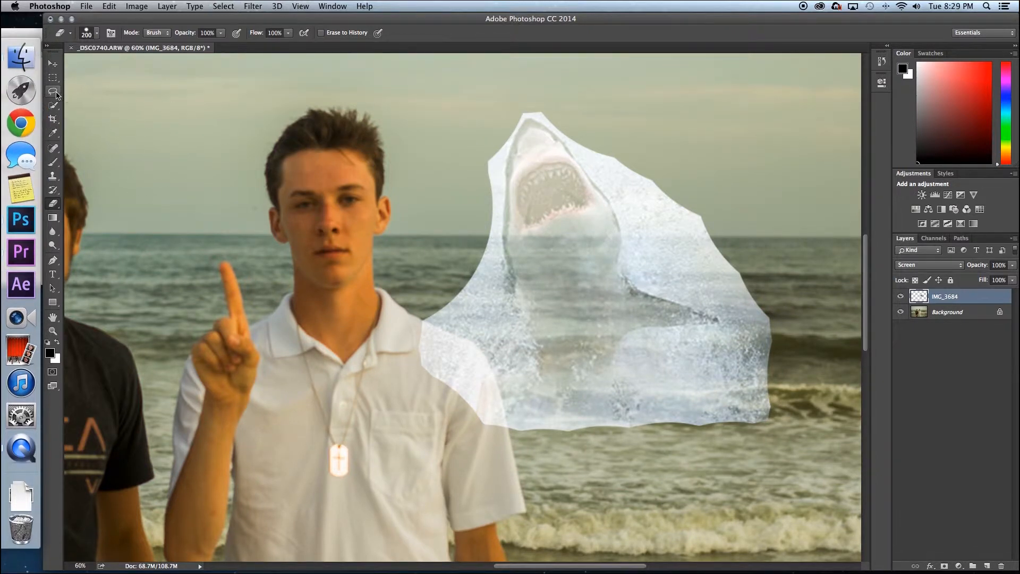
# - Try out the Polygonal Lasso tool, return to the Eraser and reduce its brush to 60 px
pyautogui.moveTo(56, 94); pyautogui.dragTo(73, 95)
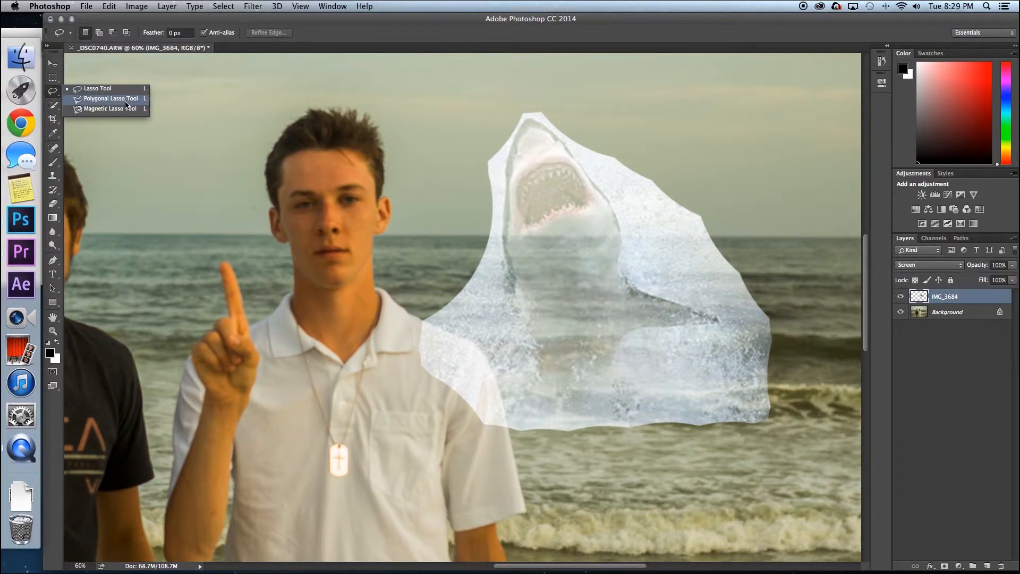
pyautogui.moveTo(125, 103); pyautogui.dragTo(125, 103)
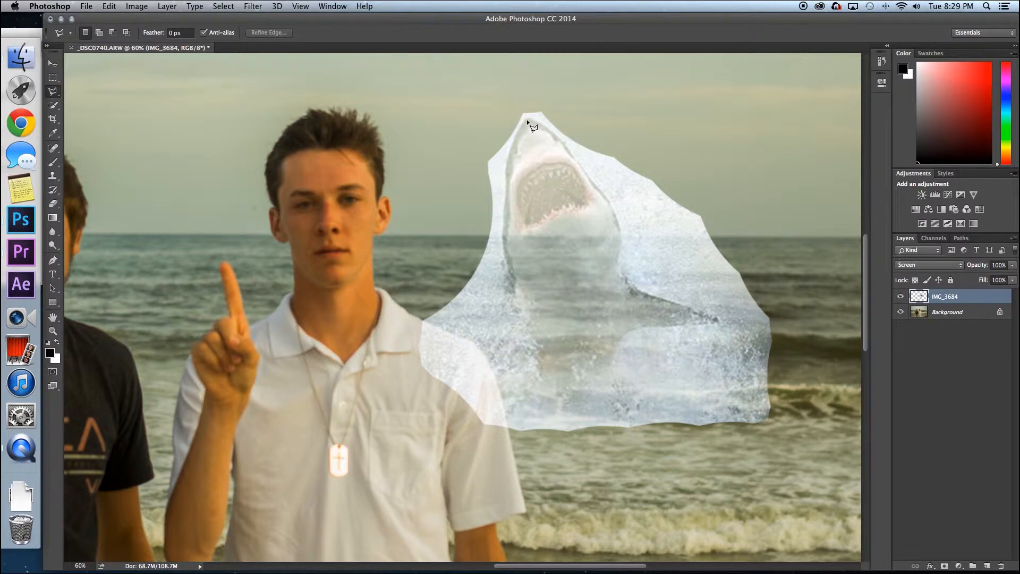
pyautogui.press('e')
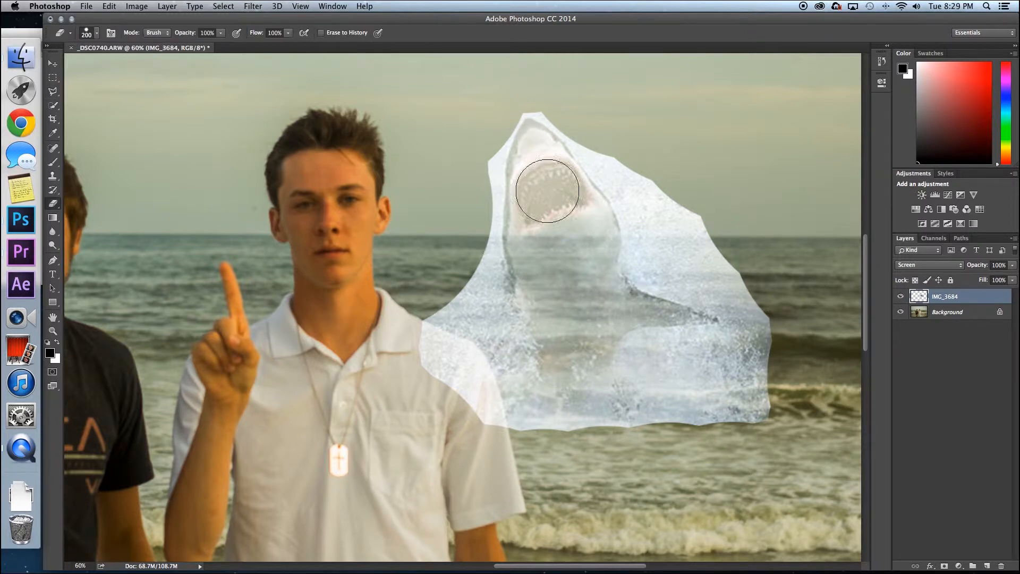
pyautogui.press('[')
pyautogui.press('[')
pyautogui.press('[')
pyautogui.press('[')
pyautogui.press('[')
# - Outline the leftover background around the shark's head with the Polygonal Lasso, delete it and clear the selection
pyautogui.moveTo(53, 92); pyautogui.dragTo(98, 94)
pyautogui.click(109, 99)
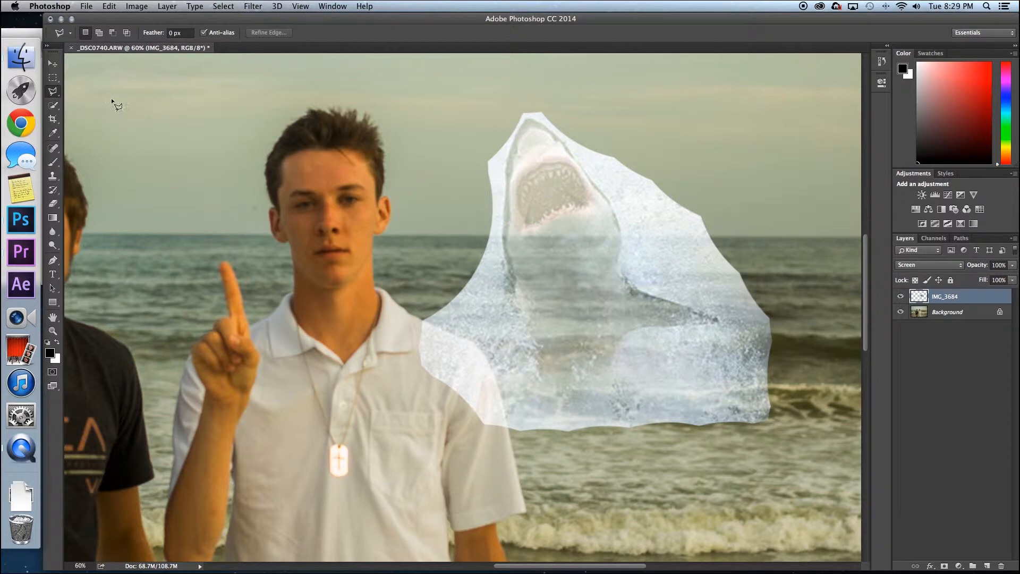
pyautogui.click(504, 222)
pyautogui.click(507, 160)
pyautogui.moveTo(539, 122)
pyautogui.mouseDown()
pyautogui.moveTo(578, 146)
pyautogui.moveTo(559, 144)
pyautogui.moveTo(584, 152)
pyautogui.moveTo(585, 161)
pyautogui.moveTo(571, 156)
pyautogui.moveTo(583, 166)
pyautogui.moveTo(623, 168)
pyautogui.moveTo(585, 172)
pyautogui.moveTo(627, 207)
pyautogui.moveTo(599, 195)
pyautogui.moveTo(594, 181)
pyautogui.moveTo(631, 203)
pyautogui.mouseUp()
pyautogui.click(693, 180)
pyautogui.click(556, 83)
pyautogui.click(503, 222)
pyautogui.press('BackSpace')
pyautogui.press('super+d')
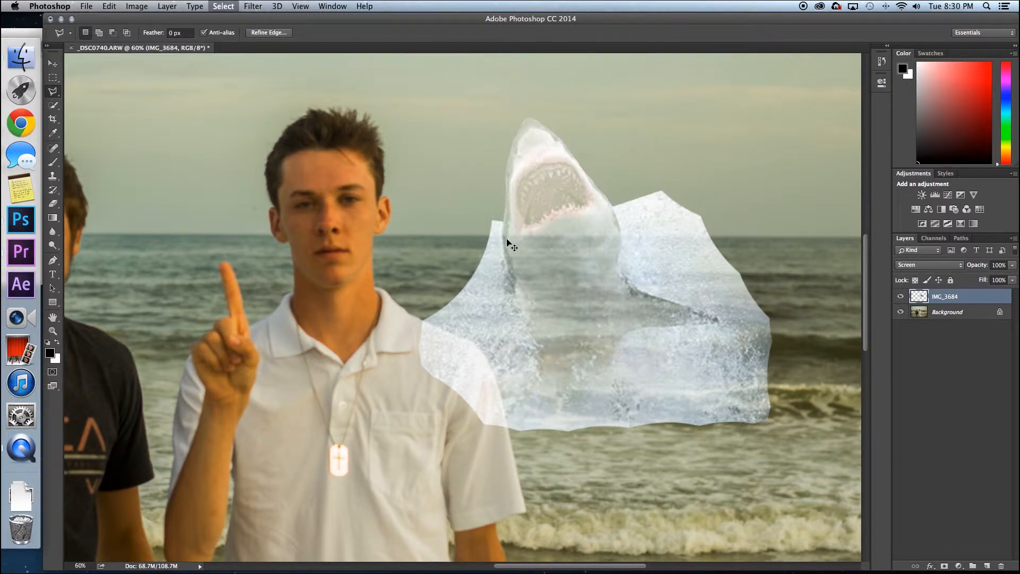
# - Set the shark layer's blend mode back to Normal in its blending options
pyautogui.rightClick(956, 297)
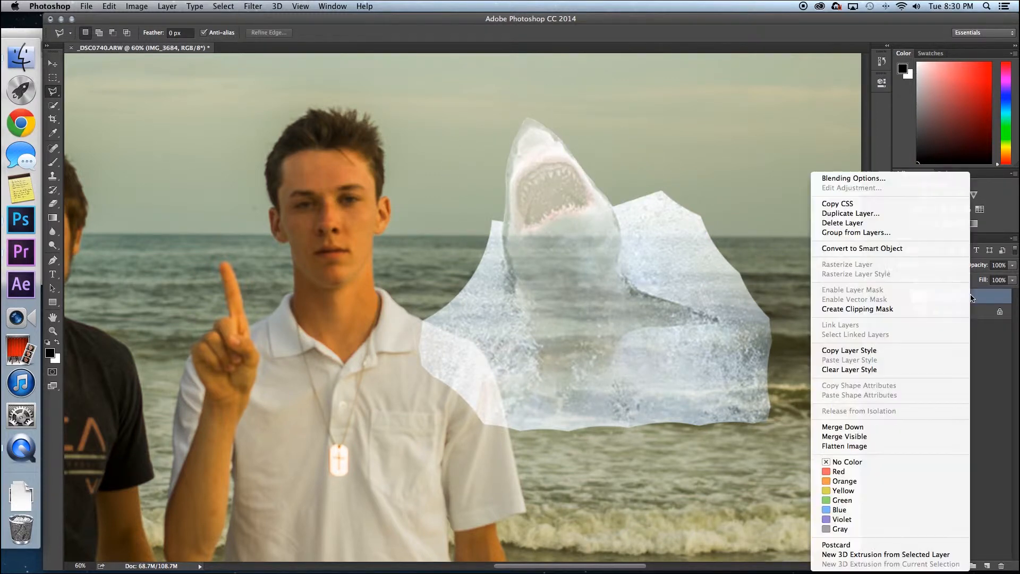
pyautogui.click(831, 178)
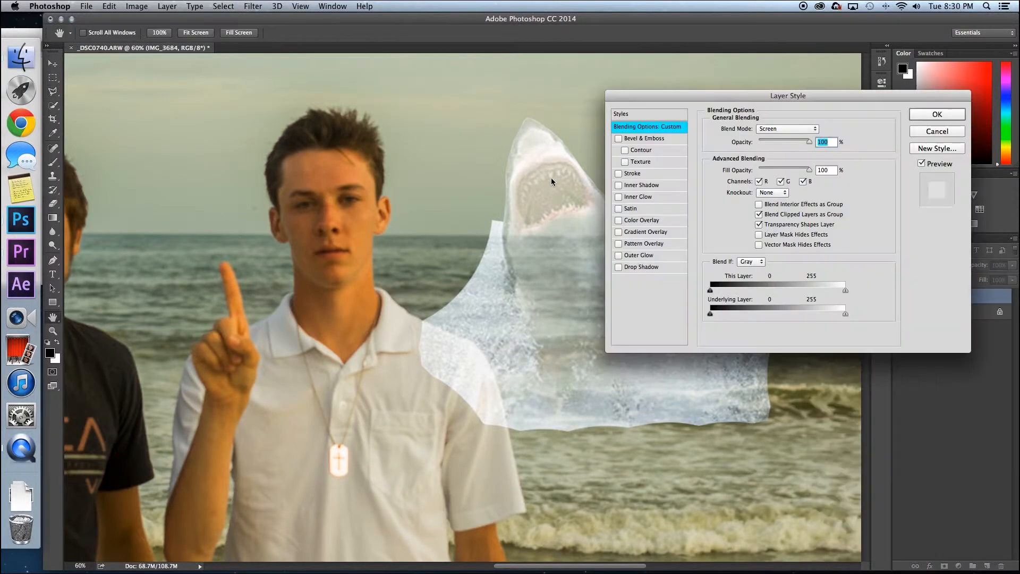
pyautogui.click(798, 128)
pyautogui.click(770, 55)
pyautogui.click(937, 114)
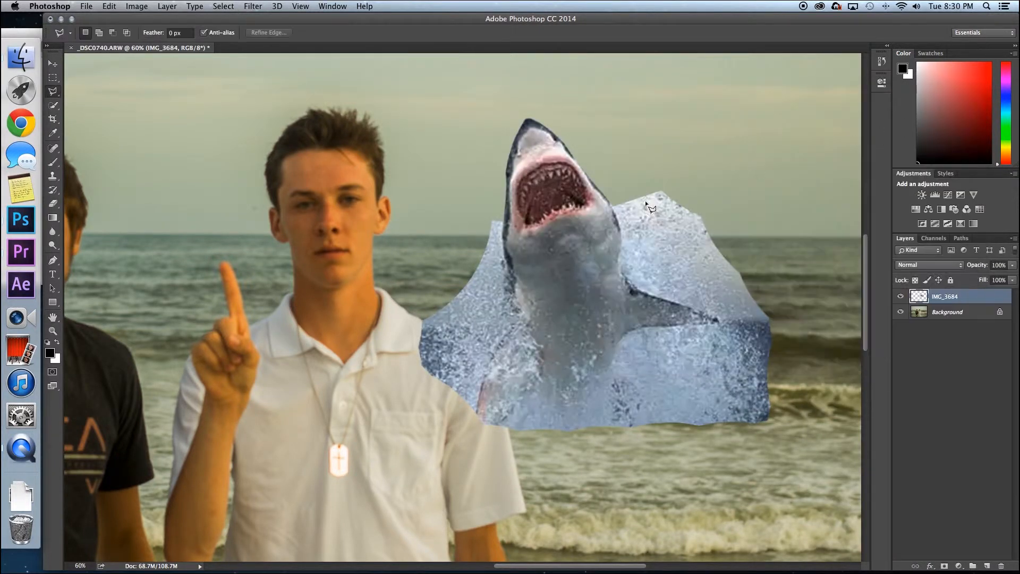
# - Adjust the 60 px eraser's hardness and erase the leftover background beside the shark's neck and above its fin and splash
pyautogui.press('e')
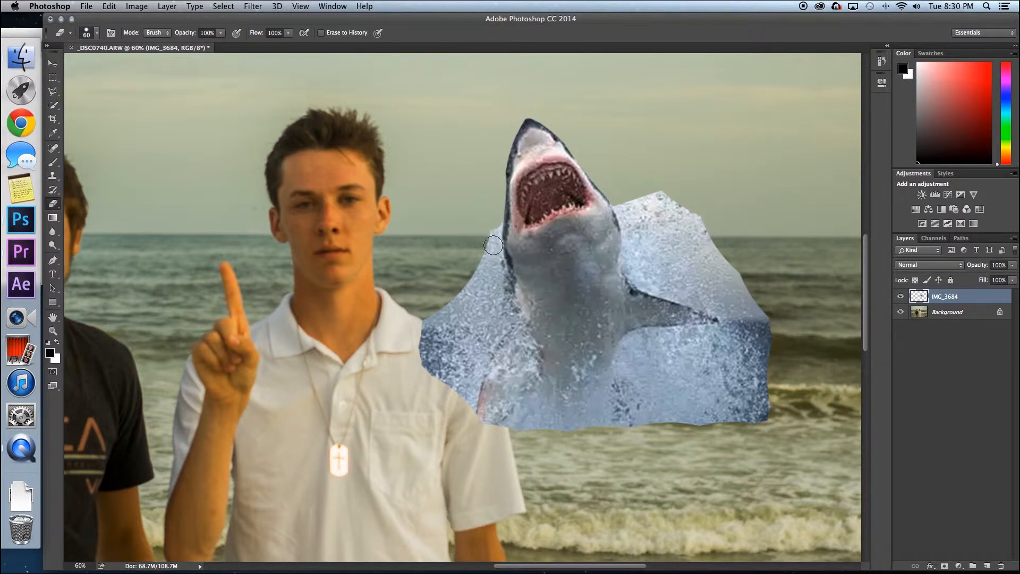
pyautogui.rightClick(507, 267)
pyautogui.moveTo(578, 291); pyautogui.dragTo(584, 291)
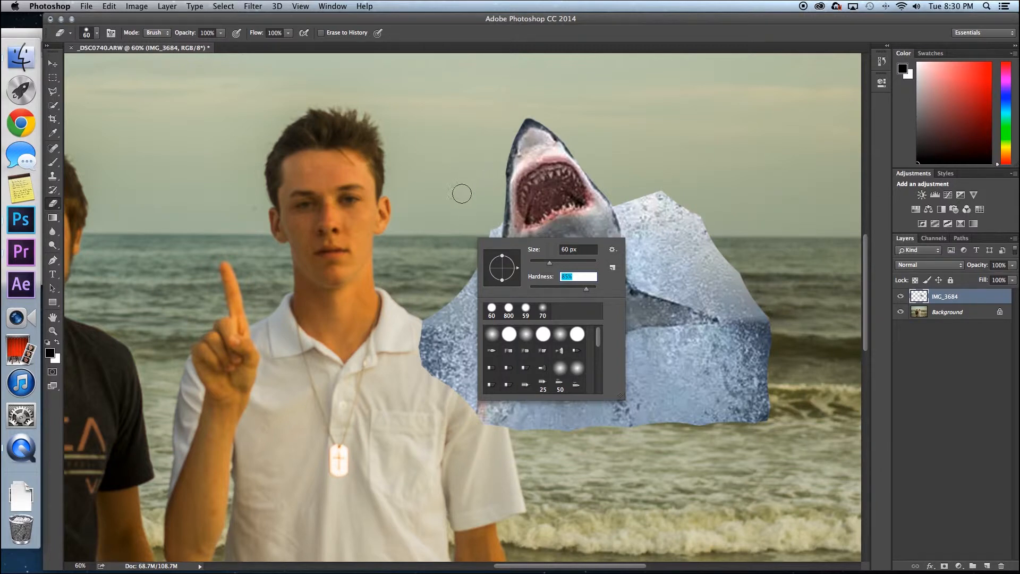
pyautogui.press('Return')
pyautogui.moveTo(494, 223); pyautogui.dragTo(497, 259)
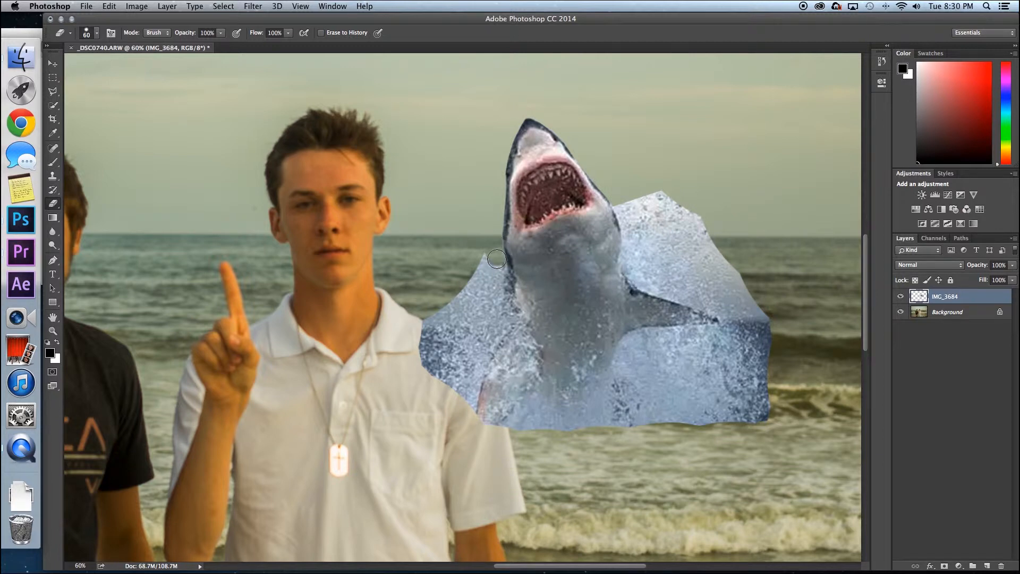
pyautogui.moveTo(621, 203)
pyautogui.mouseDown()
pyautogui.moveTo(631, 255)
pyautogui.moveTo(646, 198)
pyautogui.moveTo(661, 237)
pyautogui.moveTo(684, 237)
pyautogui.moveTo(680, 226)
pyautogui.moveTo(712, 251)
pyautogui.moveTo(678, 238)
pyautogui.moveTo(649, 248)
pyautogui.moveTo(750, 276)
pyautogui.moveTo(630, 268)
pyautogui.mouseUp()
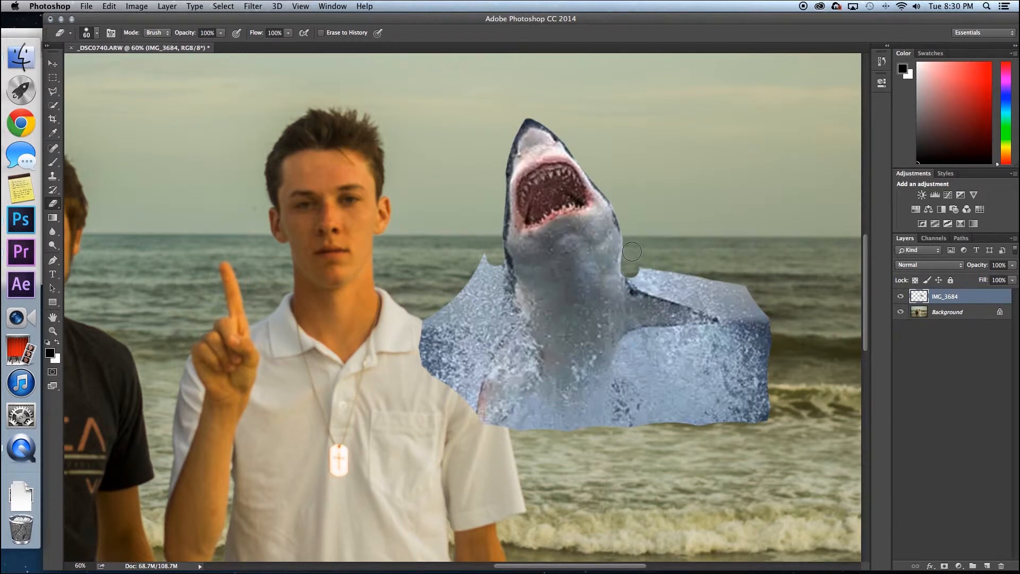
pyautogui.moveTo(457, 254)
pyautogui.mouseDown()
pyautogui.moveTo(483, 254)
pyautogui.moveTo(497, 270)
pyautogui.moveTo(469, 276)
pyautogui.moveTo(501, 273)
pyautogui.moveTo(458, 313)
pyautogui.mouseUp()
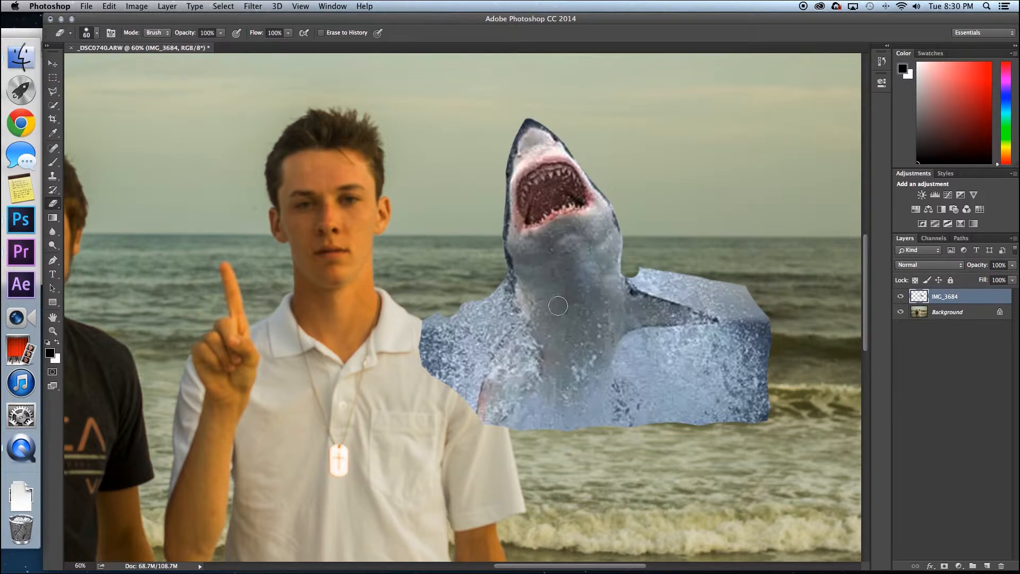
pyautogui.moveTo(645, 271)
pyautogui.mouseDown()
pyautogui.moveTo(742, 283)
pyautogui.moveTo(678, 288)
pyautogui.moveTo(649, 275)
pyautogui.mouseUp()
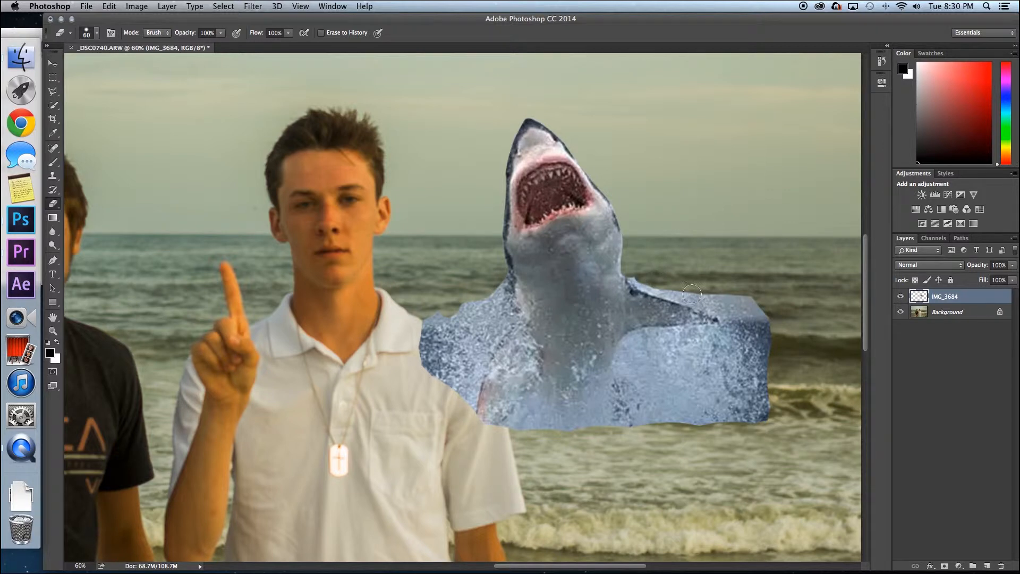
# - Add a layer mask to the shark layer and paint black on it with the Brush over the splash beside the shark's neck
pyautogui.click(945, 566)
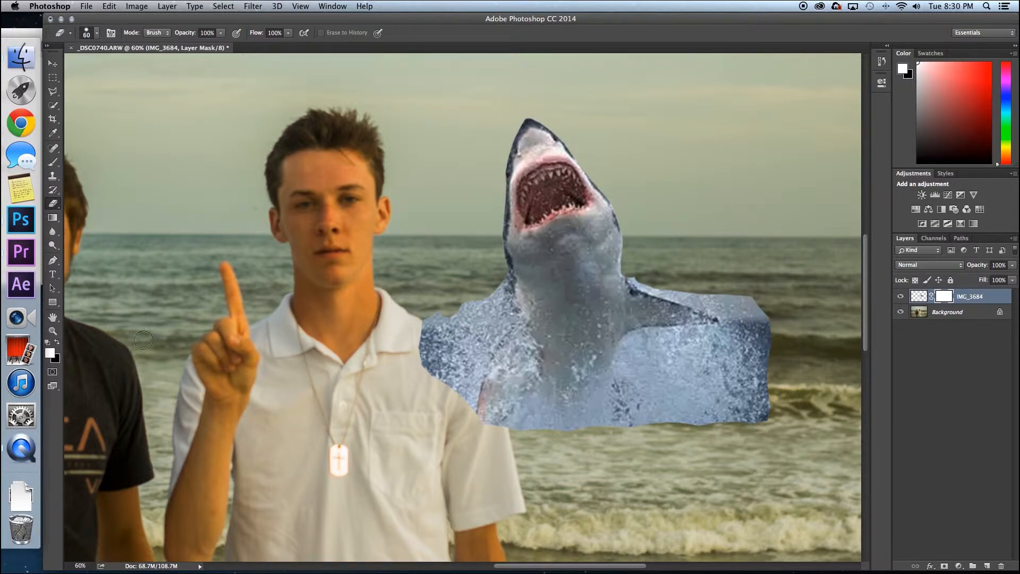
pyautogui.press('b')
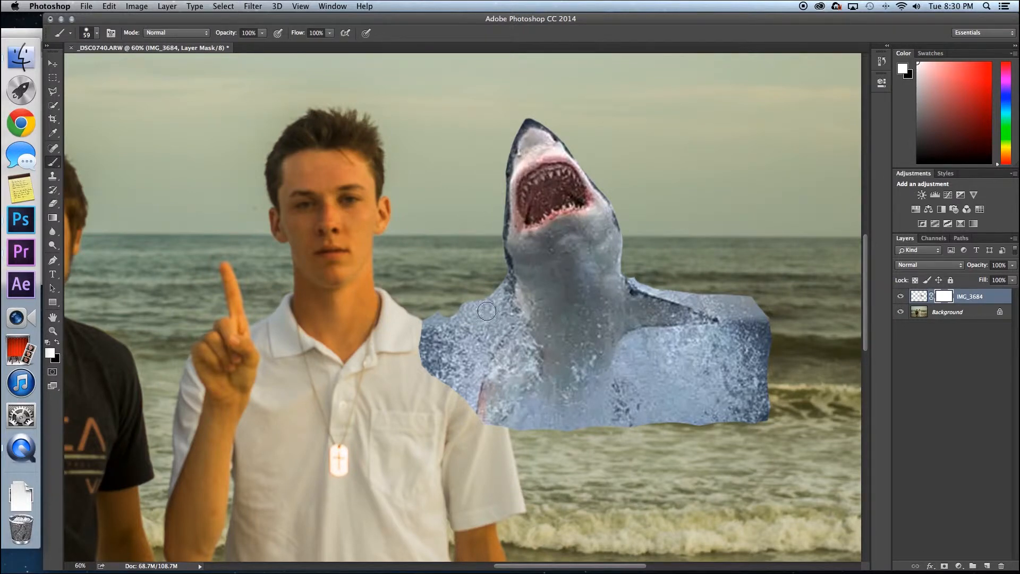
pyautogui.click(51, 353)
pyautogui.moveTo(364, 288); pyautogui.dragTo(324, 360)
pyautogui.click(596, 194)
pyautogui.moveTo(482, 314)
pyautogui.mouseDown()
pyautogui.moveTo(498, 283)
pyautogui.moveTo(532, 309)
pyautogui.moveTo(465, 308)
pyautogui.mouseUp()
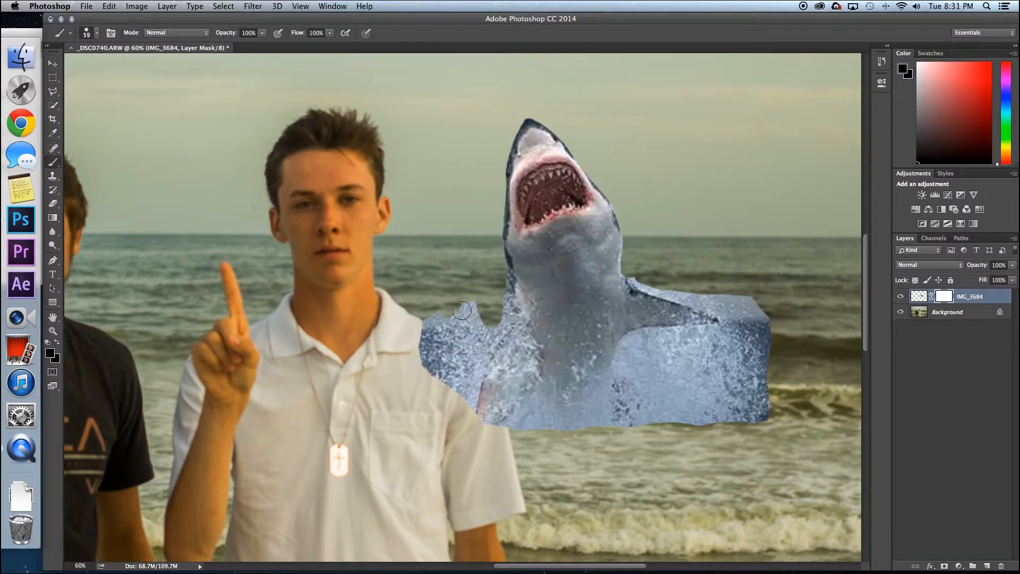
# - Mask out the splash that overlaps the shoulder and upper sleeve of the man in the white shirt
pyautogui.moveTo(419, 355)
pyautogui.mouseDown()
pyautogui.moveTo(403, 340)
pyautogui.moveTo(424, 345)
pyautogui.moveTo(422, 328)
pyautogui.moveTo(467, 401)
pyautogui.mouseUp()
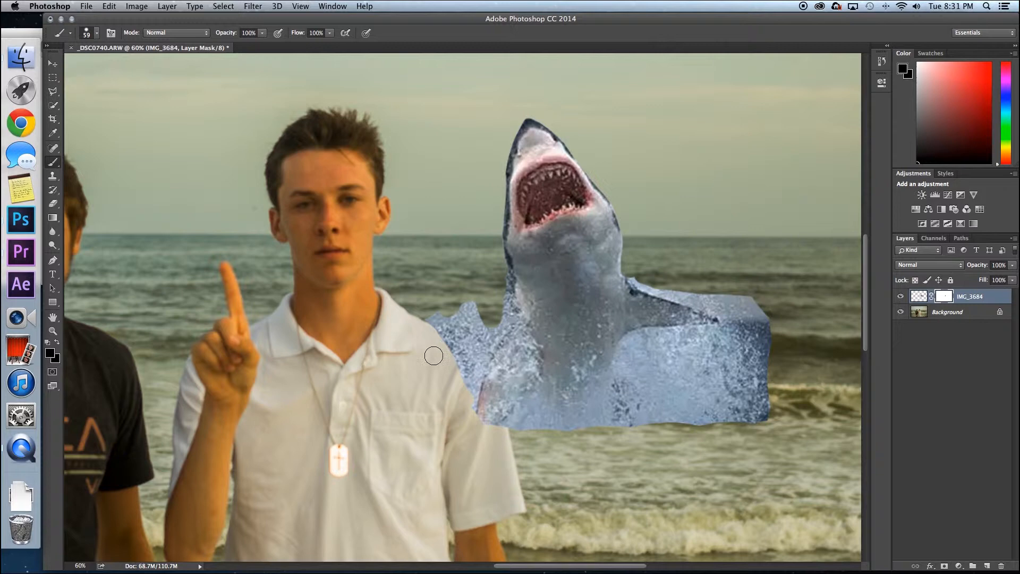
pyautogui.moveTo(460, 388)
pyautogui.mouseDown()
pyautogui.moveTo(500, 433)
pyautogui.moveTo(484, 401)
pyautogui.mouseUp()
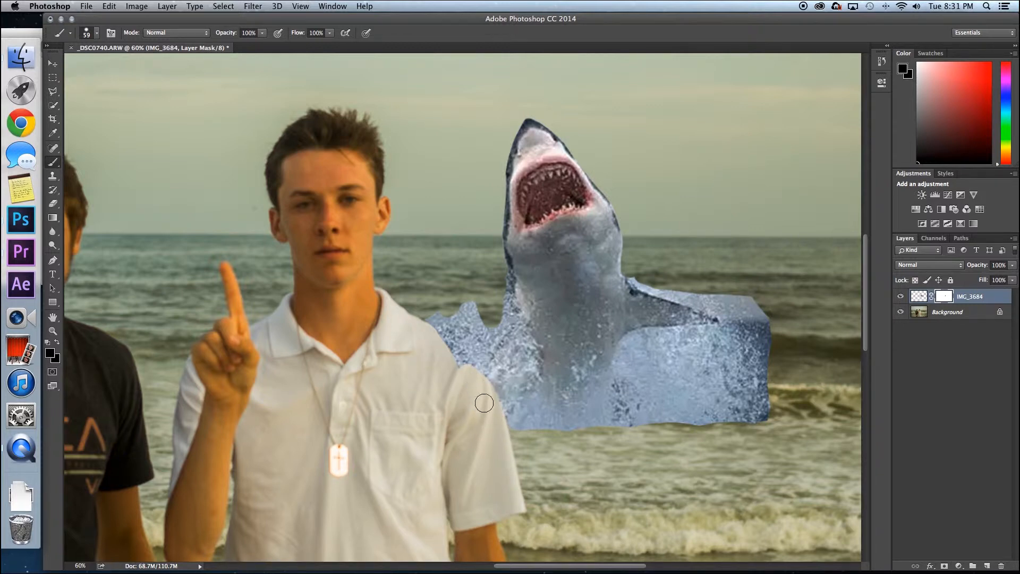
pyautogui.moveTo(432, 339)
pyautogui.mouseDown()
pyautogui.moveTo(476, 370)
pyautogui.moveTo(448, 364)
pyautogui.mouseUp()
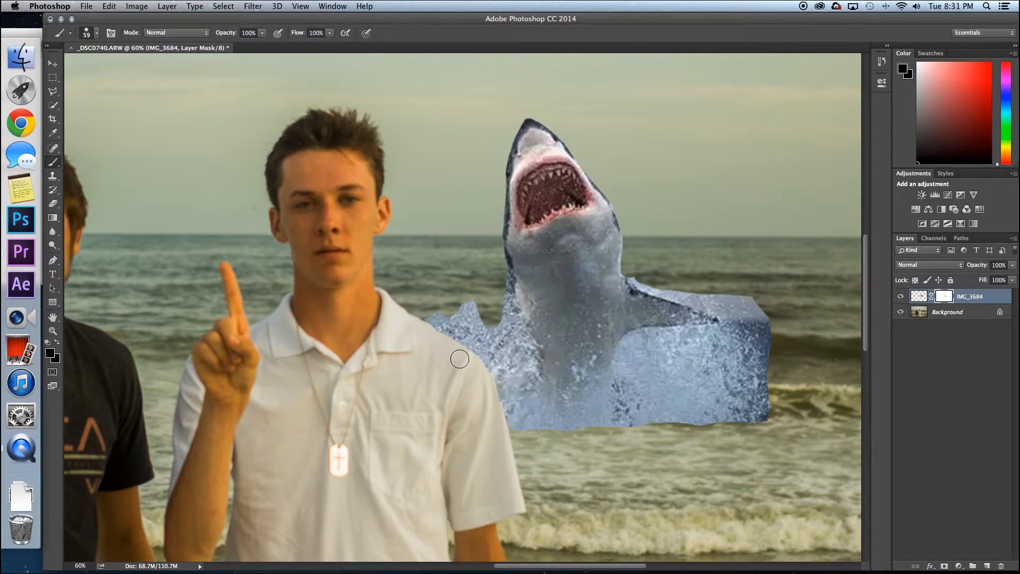
# - Try painting white on the mask over the splash beside the shoulder, and set the foreground colour back to black
pyautogui.press('e')
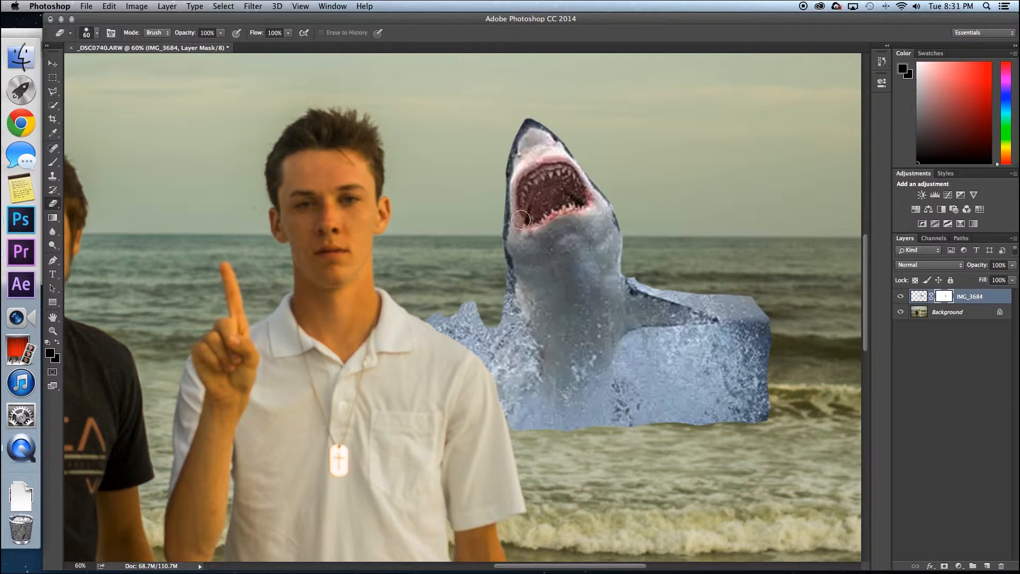
pyautogui.press('b')
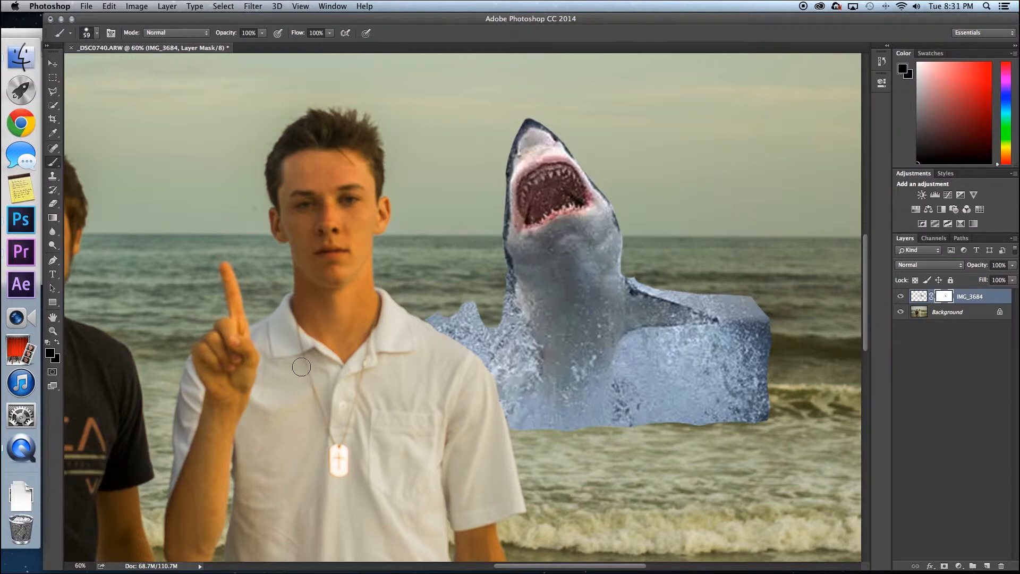
pyautogui.click(51, 353)
pyautogui.moveTo(381, 289); pyautogui.dragTo(298, 148)
pyautogui.press('Return')
pyautogui.moveTo(478, 348)
pyautogui.mouseDown()
pyautogui.moveTo(452, 348)
pyautogui.moveTo(434, 326)
pyautogui.moveTo(455, 346)
pyautogui.mouseUp()
pyautogui.click(51, 353)
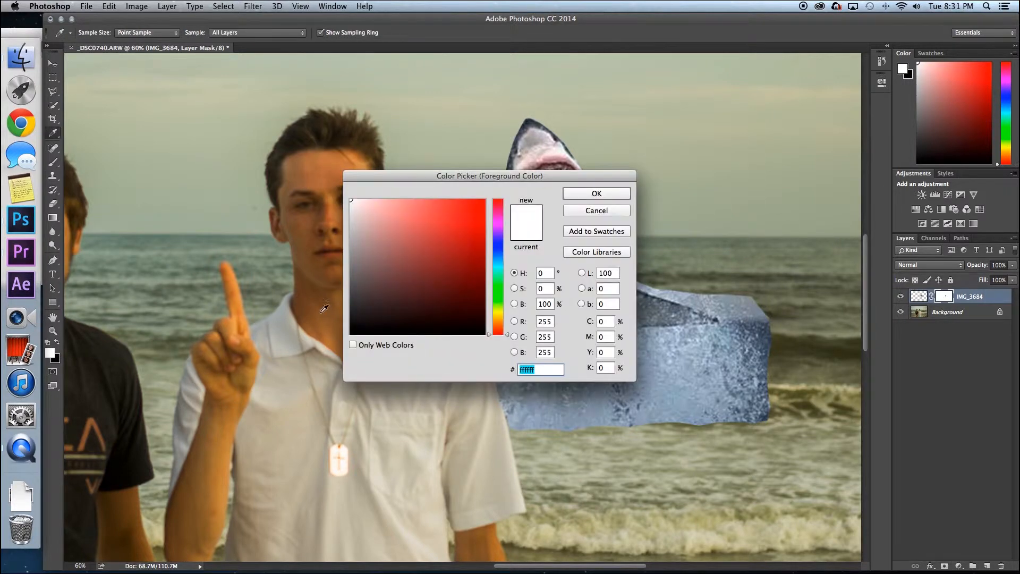
pyautogui.moveTo(385, 301); pyautogui.dragTo(299, 379)
pyautogui.press('Return')
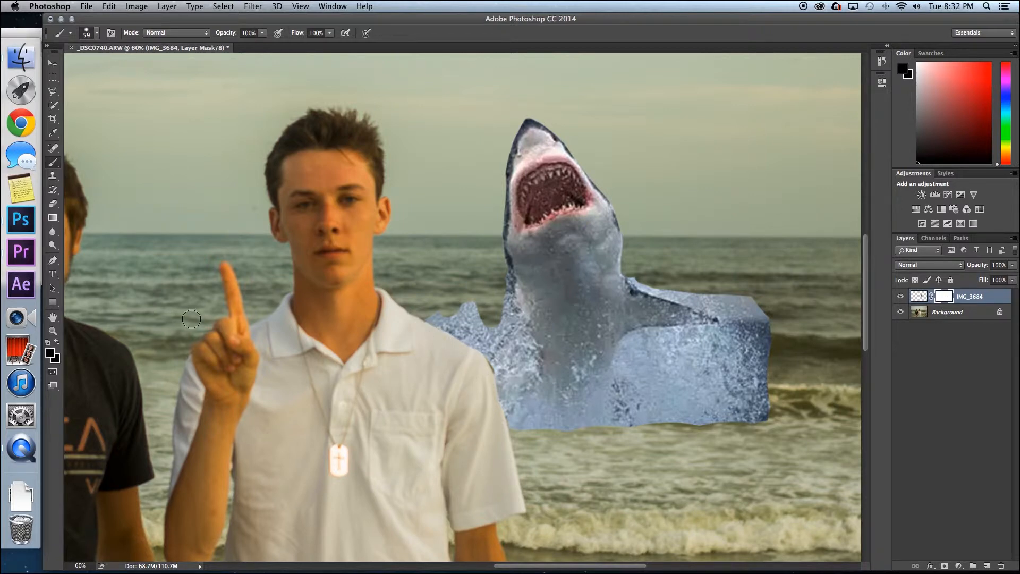
# - Set the foreground colour to white and paint back a small tip of the splash between the shoulder and the shark
pyautogui.click(46, 354)
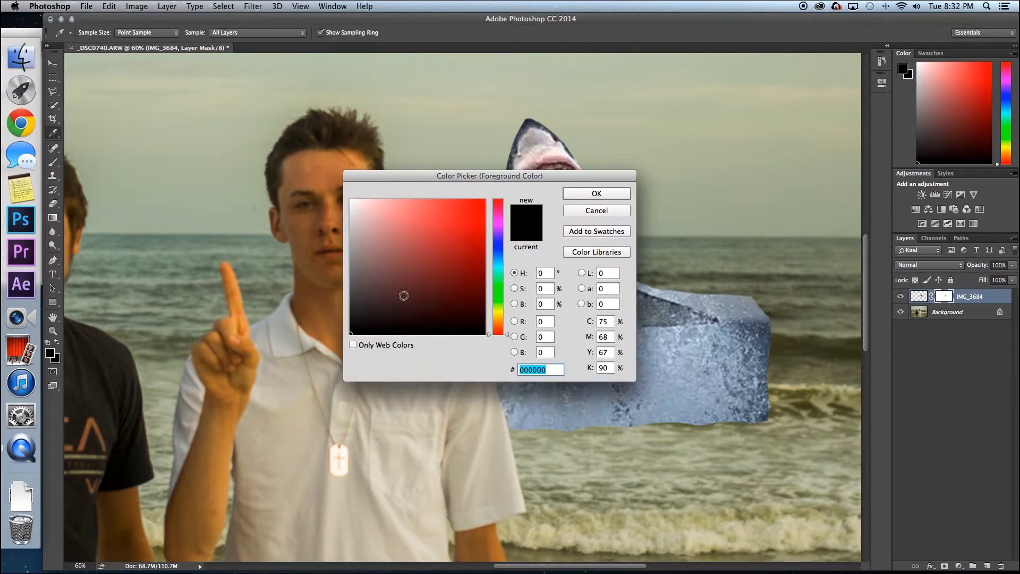
pyautogui.moveTo(406, 298); pyautogui.dragTo(273, 168)
pyautogui.press('Return')
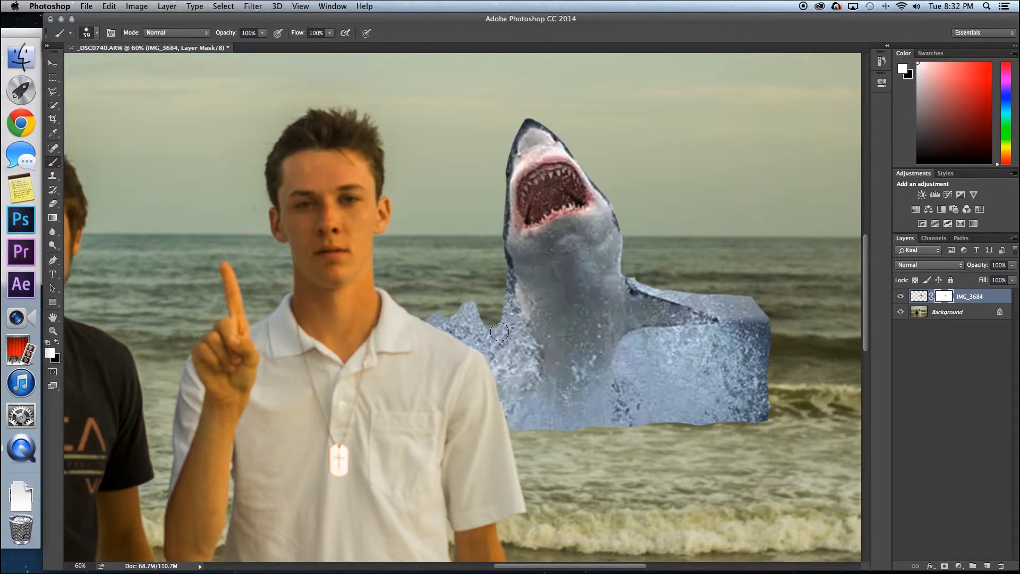
pyautogui.moveTo(467, 305); pyautogui.dragTo(467, 309)
# - Set the foreground colour to black and mask out the upper edge of the splash beside the shark's neck
pyautogui.click(50, 352)
pyautogui.click(372, 292)
pyautogui.moveTo(372, 292); pyautogui.dragTo(366, 347)
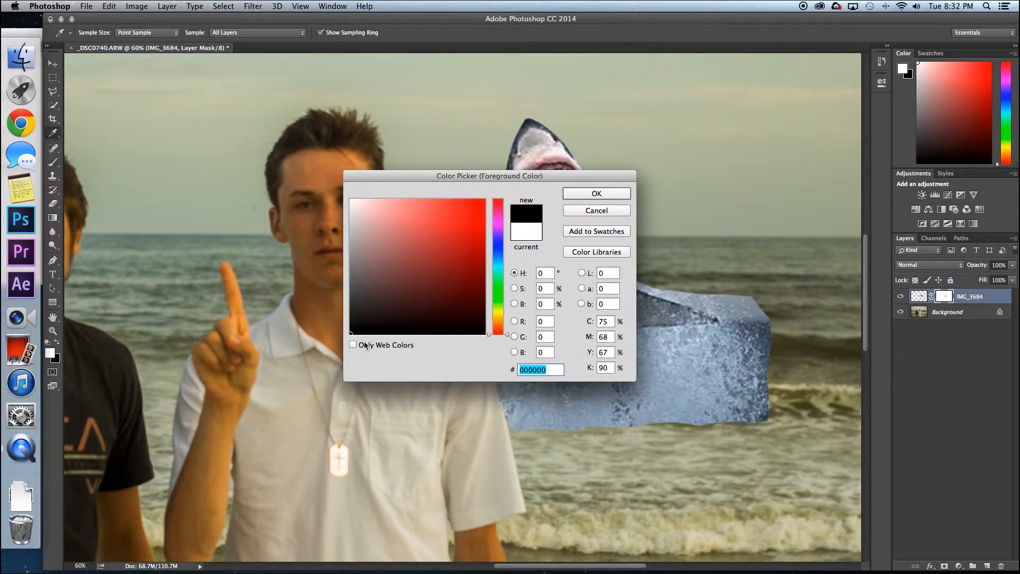
pyautogui.press('Return')
pyautogui.moveTo(465, 302); pyautogui.dragTo(489, 317)
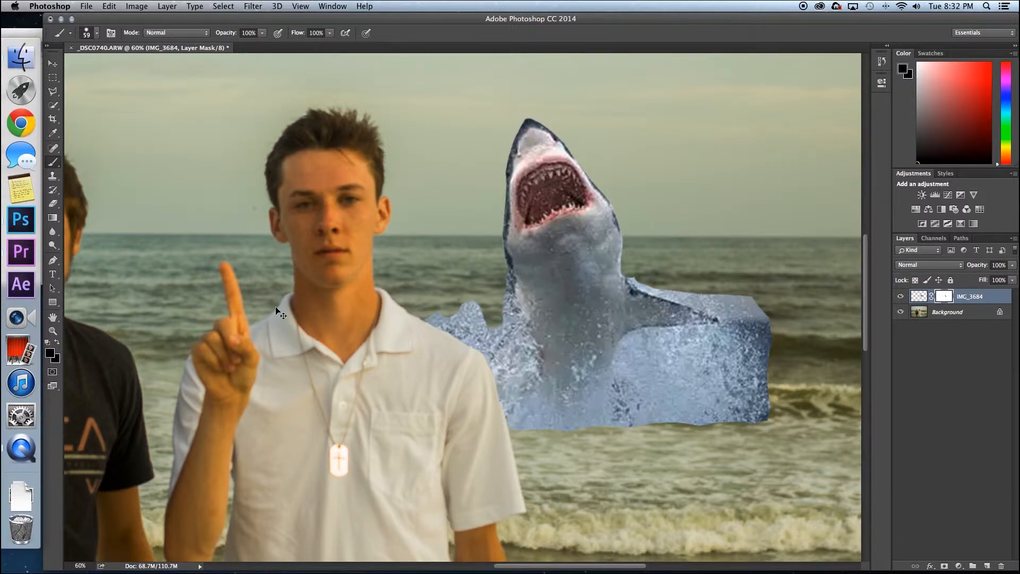
# - Set the foreground colour to white (ffffff) and paint on the mask to restore the splash beside the shark's neck
pyautogui.click(52, 354)
pyautogui.click(351, 200)
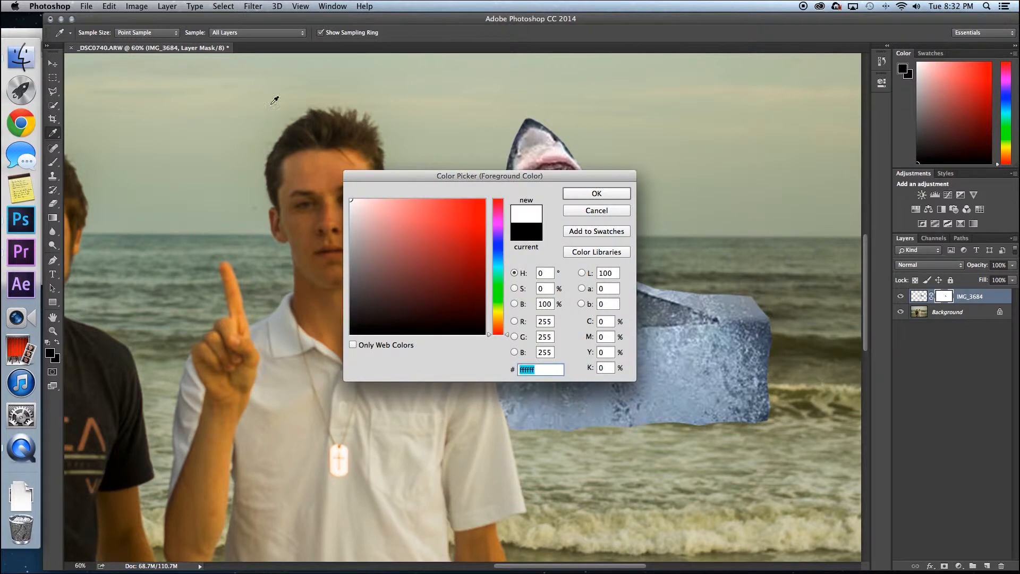
pyautogui.press('Return')
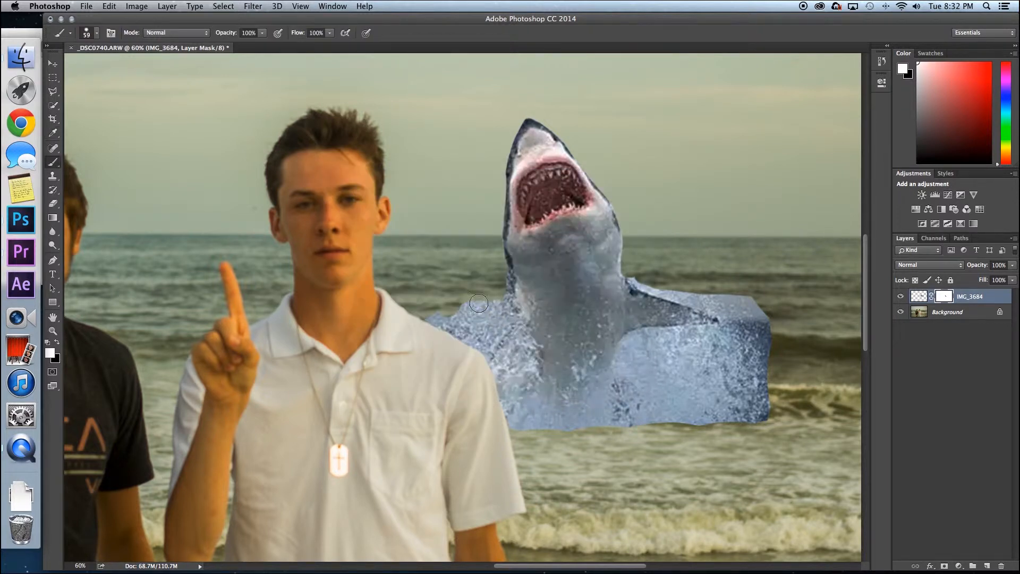
pyautogui.moveTo(496, 290); pyautogui.dragTo(499, 285)
# - Set the foreground colour to black (000000) and mask out the leftover water above the shark's outstretched fin
pyautogui.hscroll(-5, 483, 298)
pyautogui.scroll(2, 483, 297)
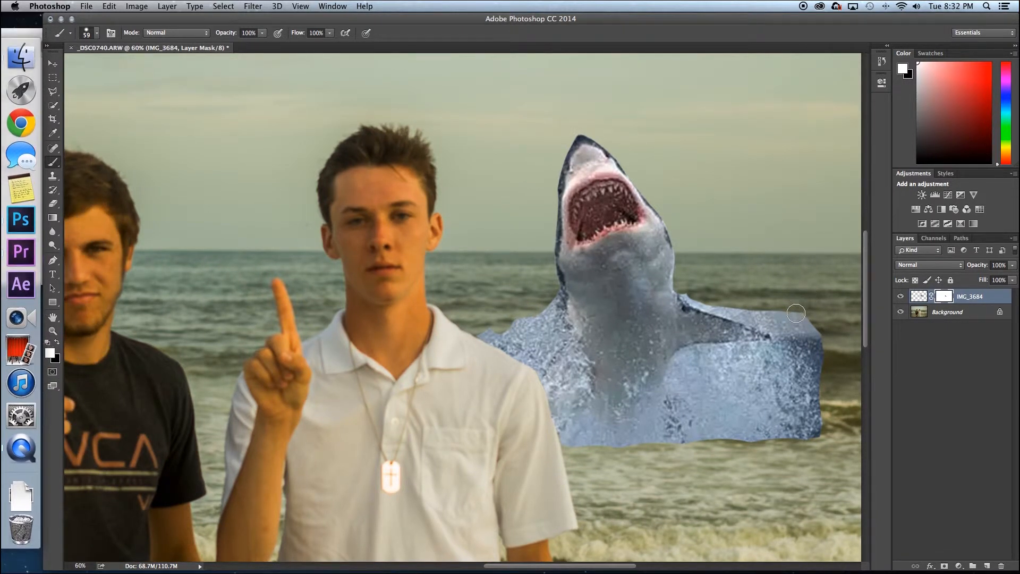
pyautogui.click(50, 353)
pyautogui.write('000000')
pyautogui.press('Return')
pyautogui.press('b')
pyautogui.moveTo(732, 310); pyautogui.dragTo(713, 306)
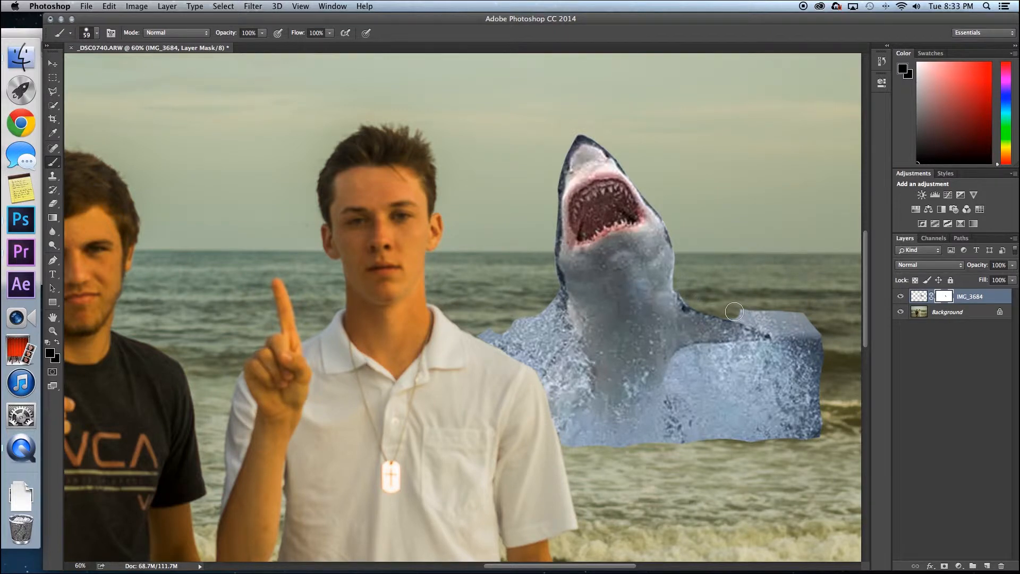
pyautogui.moveTo(736, 312)
pyautogui.mouseDown()
pyautogui.moveTo(816, 334)
pyautogui.moveTo(764, 310)
pyautogui.mouseUp()
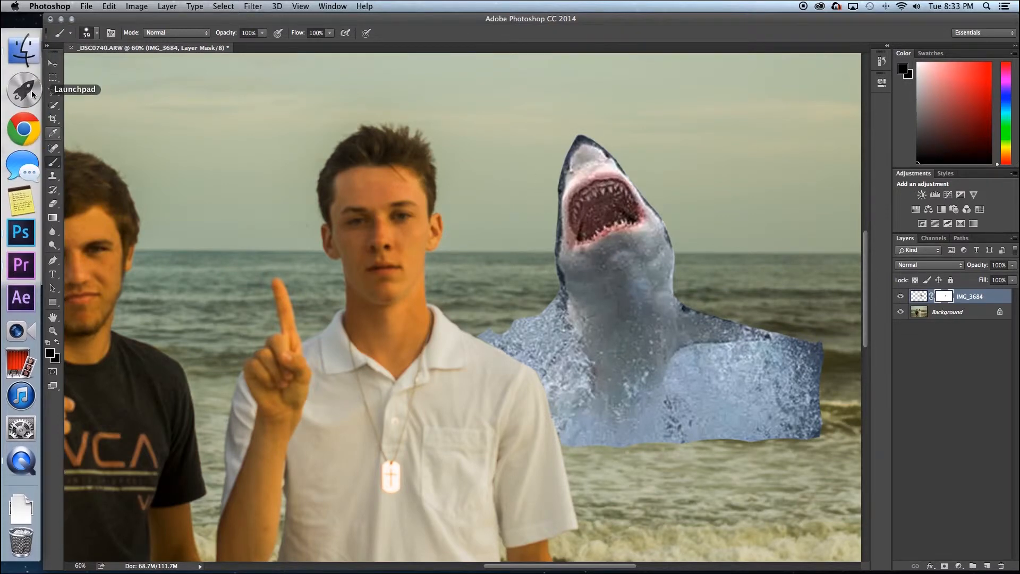
# - Switch to Finder, preview Shark Finished Photo.jpg as a reference, and return to Photoshop
pyautogui.click(21, 57)
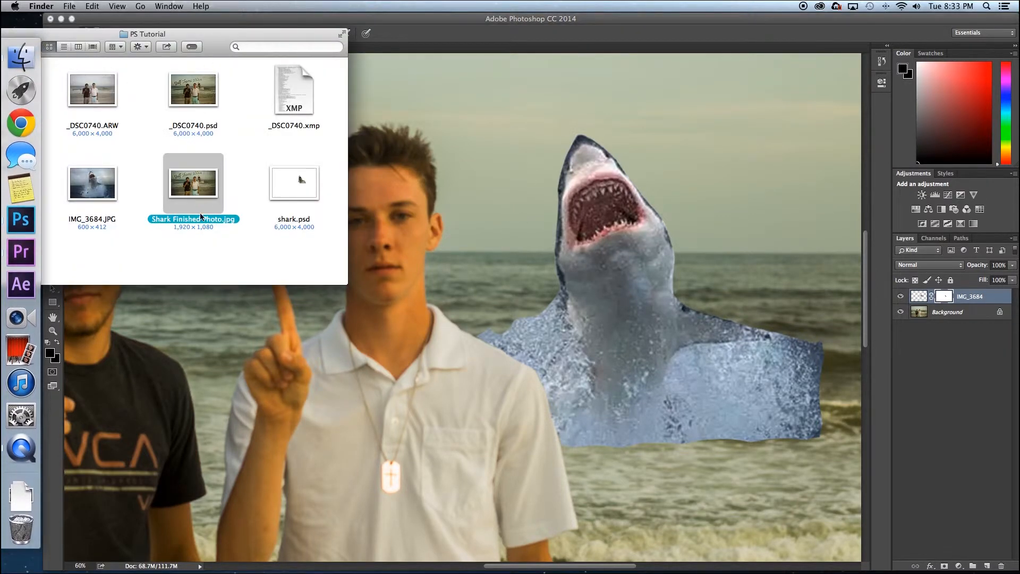
pyautogui.press('space')
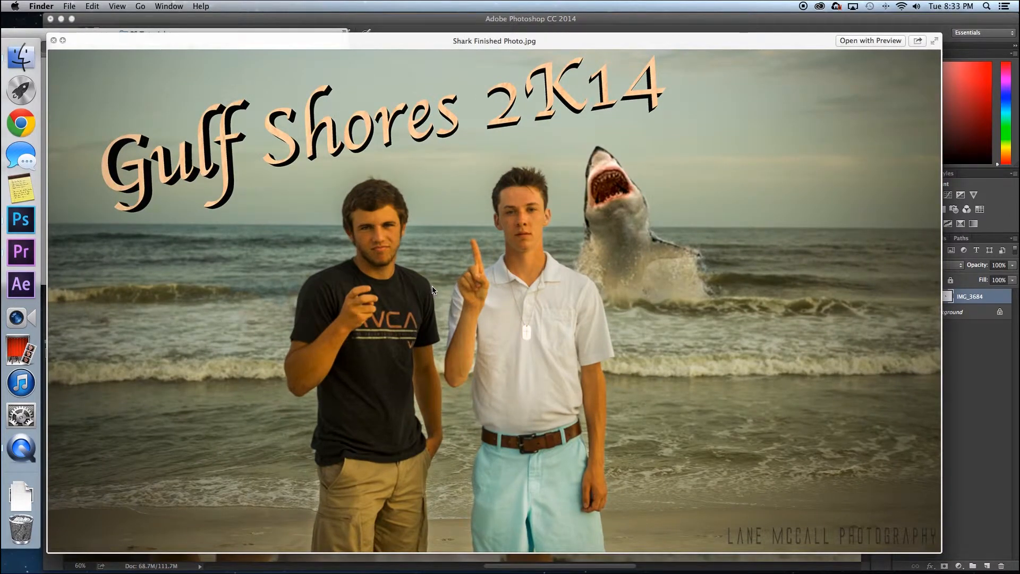
pyautogui.press('space')
pyautogui.click(697, 315)
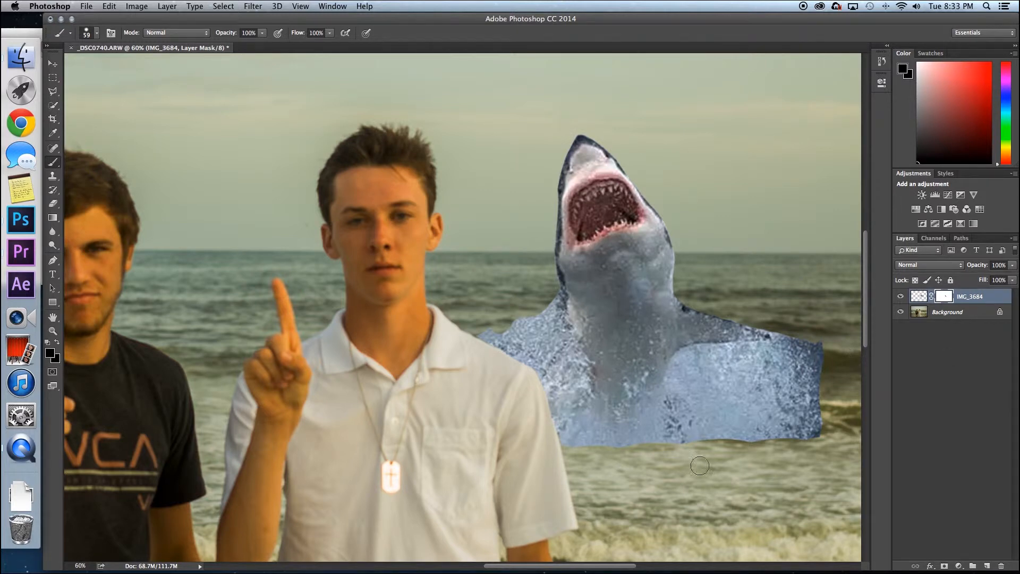
# - Mask out the outer side of the splash beyond the fin, and with a 300 px brush its bottom edge along the wave crest
pyautogui.moveTo(823, 344)
pyautogui.mouseDown()
pyautogui.moveTo(813, 449)
pyautogui.moveTo(825, 418)
pyautogui.moveTo(799, 447)
pyautogui.moveTo(827, 430)
pyautogui.moveTo(751, 444)
pyautogui.mouseUp()
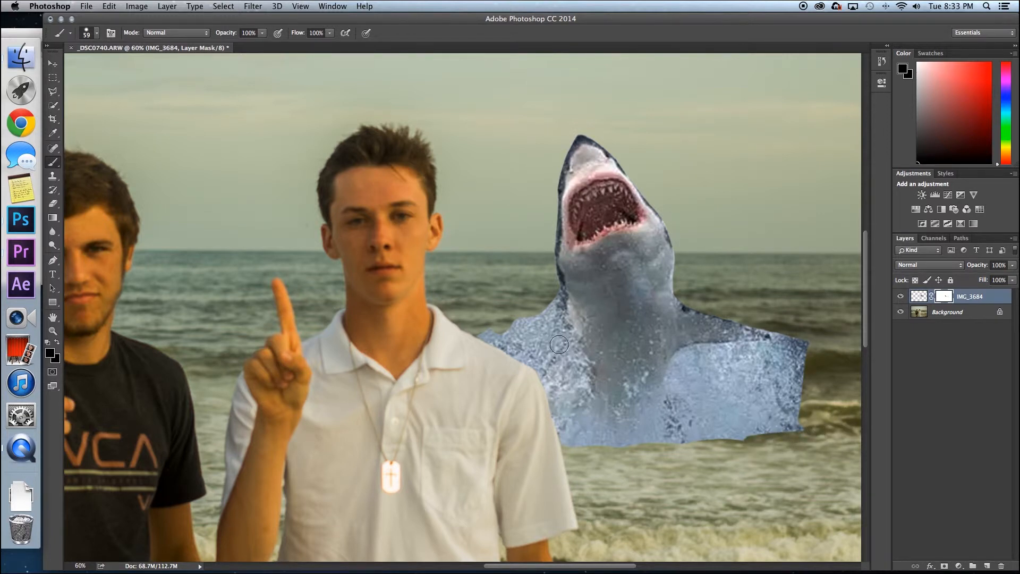
pyautogui.click(79, 566)
pyautogui.write('40')
pyautogui.press('Return')
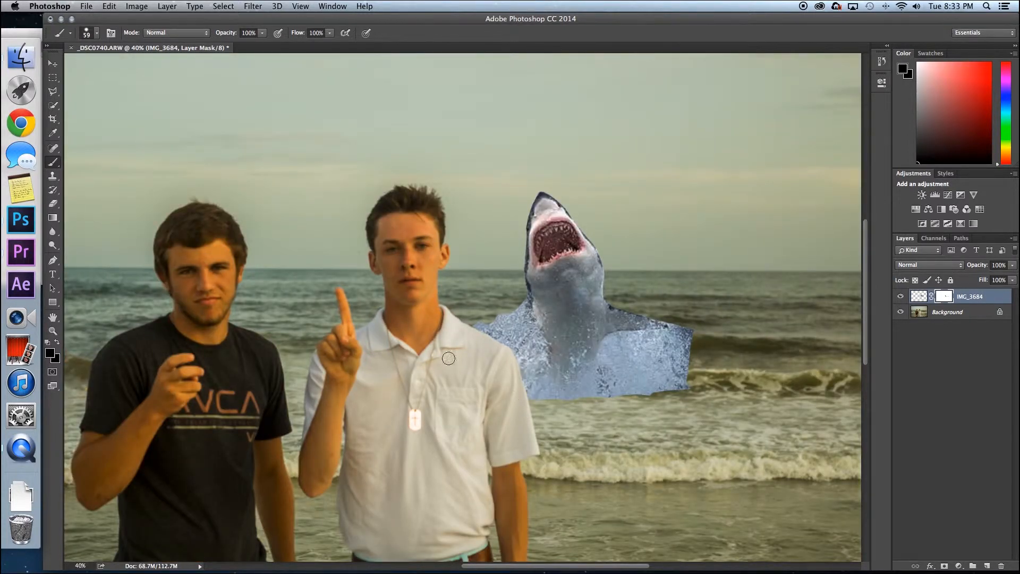
pyautogui.press(']')
pyautogui.press(']')
pyautogui.press(']')
pyautogui.press(']')
pyautogui.press(']')
pyautogui.press(']')
pyautogui.press(']')
pyautogui.press(']')
pyautogui.press(']')
pyautogui.press(']')
pyautogui.press(']')
pyautogui.click(692, 401)
pyautogui.moveTo(692, 401); pyautogui.dragTo(510, 403)
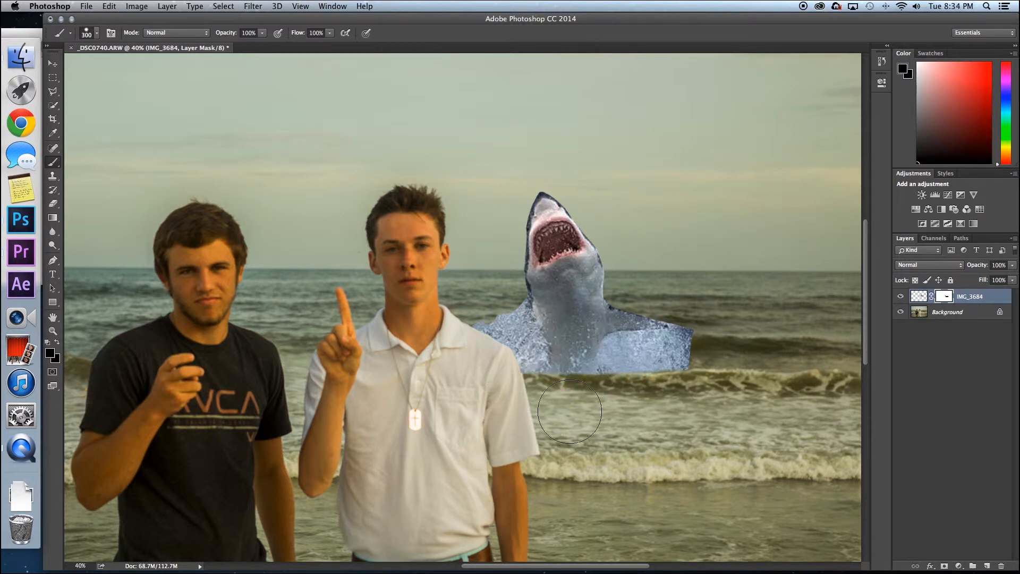
pyautogui.moveTo(680, 403)
pyautogui.mouseDown()
pyautogui.moveTo(512, 399)
pyautogui.moveTo(546, 400)
pyautogui.mouseUp()
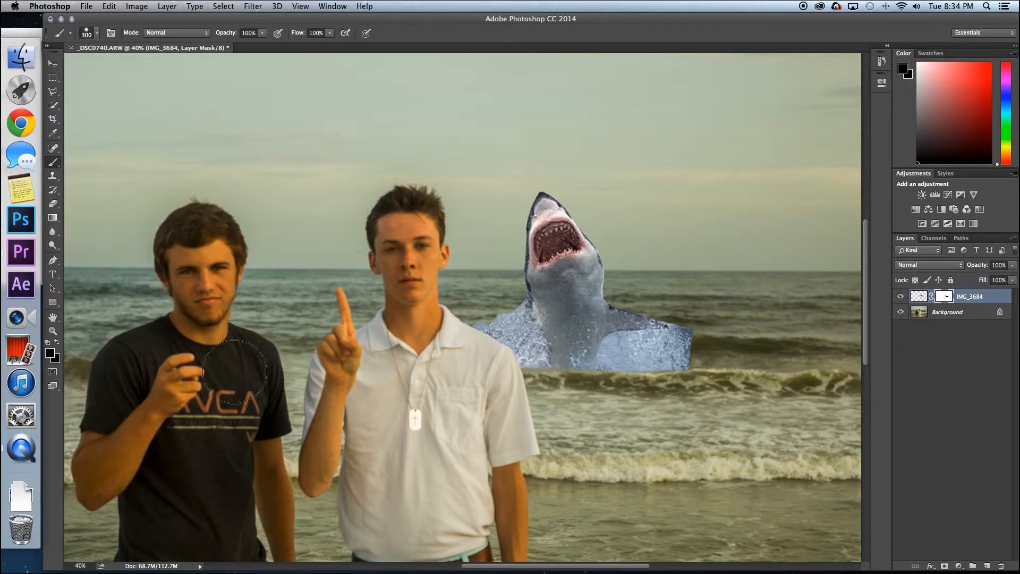
# - Set the foreground colour to white, paint over the lower splash on the mask to restore some of it, and reduce the brush size
pyautogui.click(50, 355)
pyautogui.moveTo(408, 303); pyautogui.dragTo(273, 74)
pyautogui.press('Return')
pyautogui.moveTo(594, 341)
pyautogui.mouseDown()
pyautogui.moveTo(563, 332)
pyautogui.moveTo(584, 327)
pyautogui.moveTo(558, 343)
pyautogui.moveTo(533, 340)
pyautogui.mouseUp()
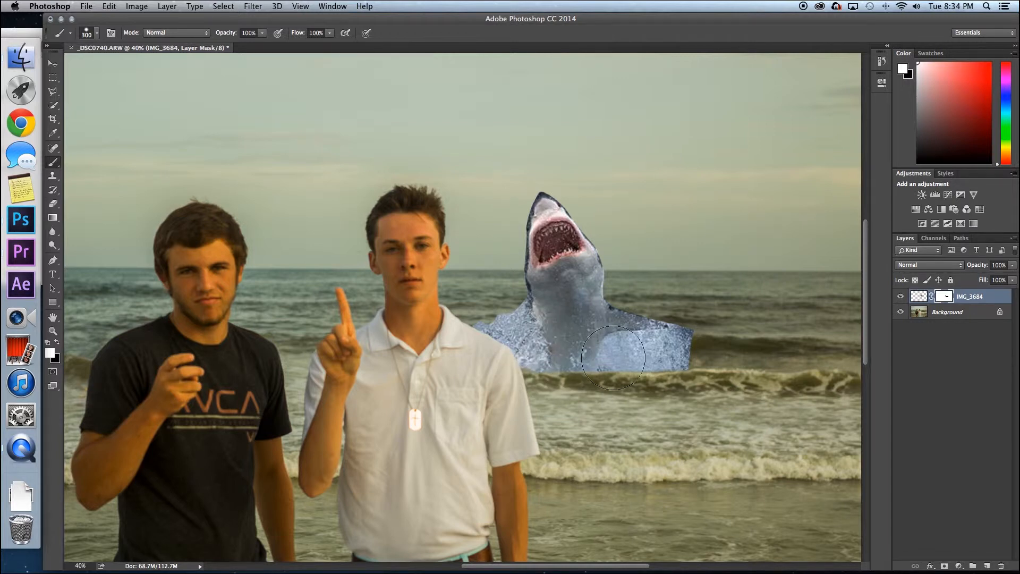
pyautogui.press('[')
pyautogui.press('[')
pyautogui.press('[')
pyautogui.press('[')
pyautogui.press('[')
pyautogui.press('[')
pyautogui.press('[')
pyautogui.press('[')
pyautogui.press('[')
pyautogui.press('[')
# - Switch to the Background Eraser and try it on the splash below the shark's fin while the layer mask is active
pyautogui.press('v')
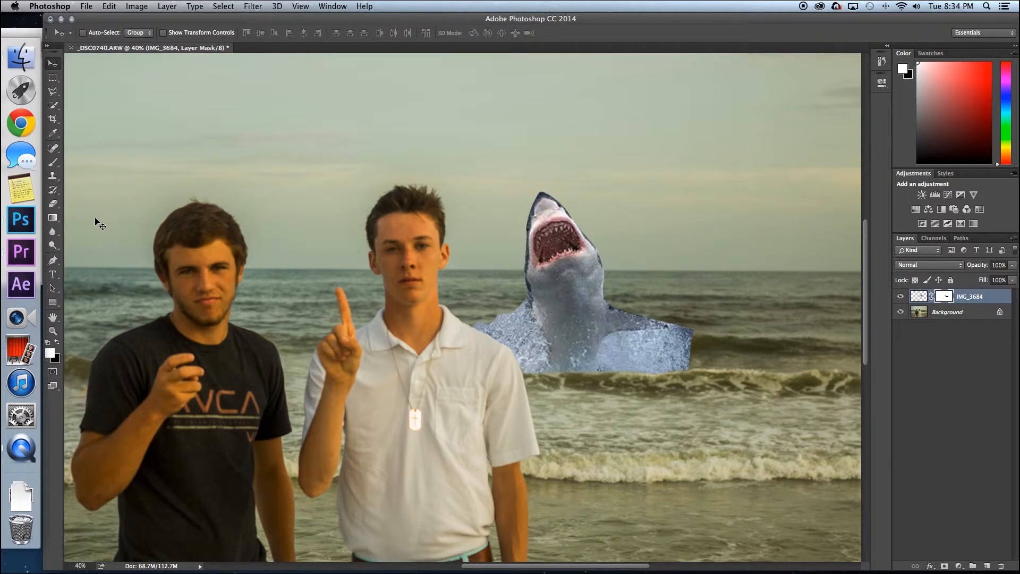
pyautogui.click(53, 204)
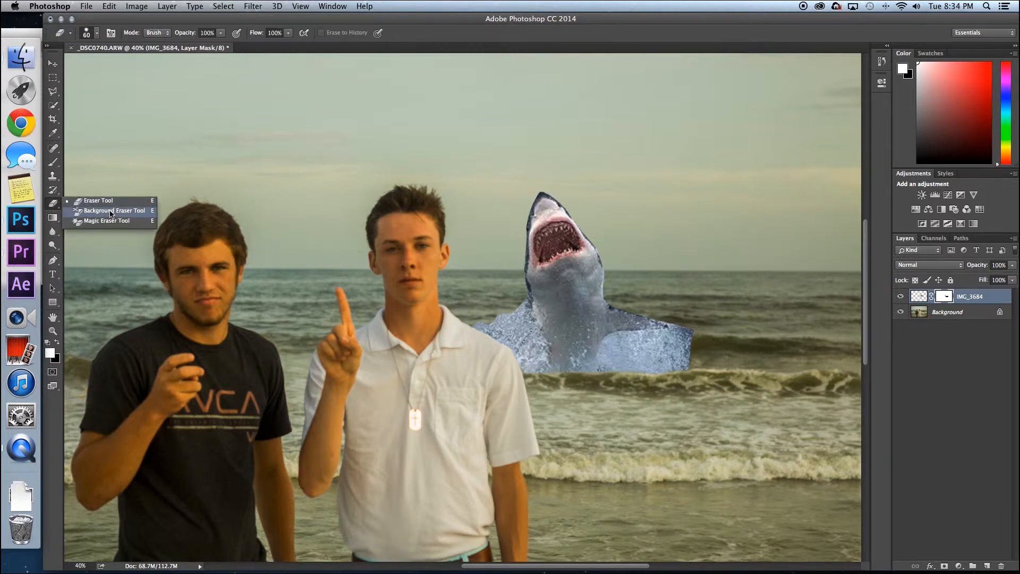
pyautogui.click(102, 211)
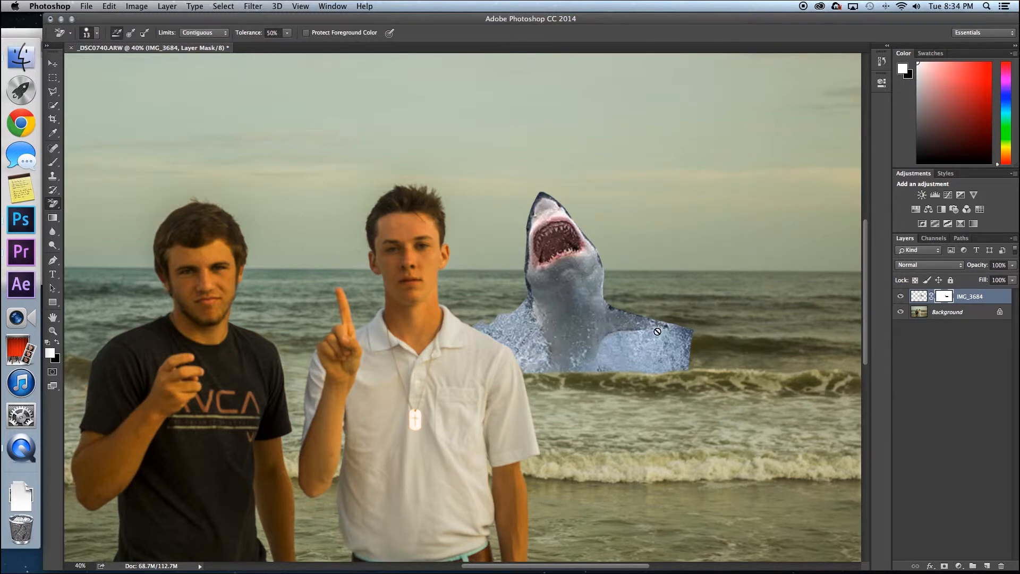
pyautogui.click(634, 337)
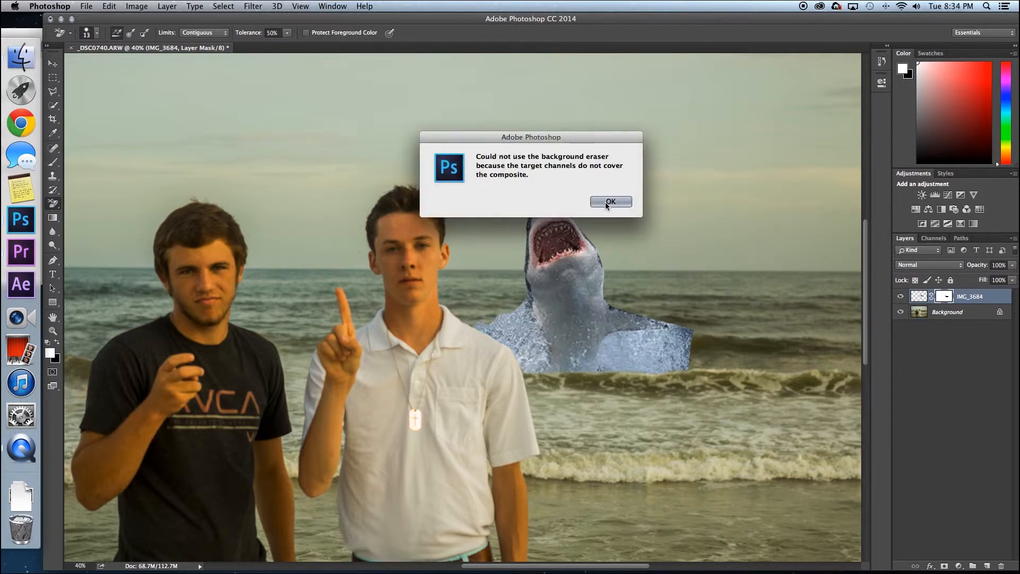
pyautogui.click(606, 202)
# - Make the IMG_3684 layer's image the active target instead of its layer mask
pyautogui.click(920, 296)
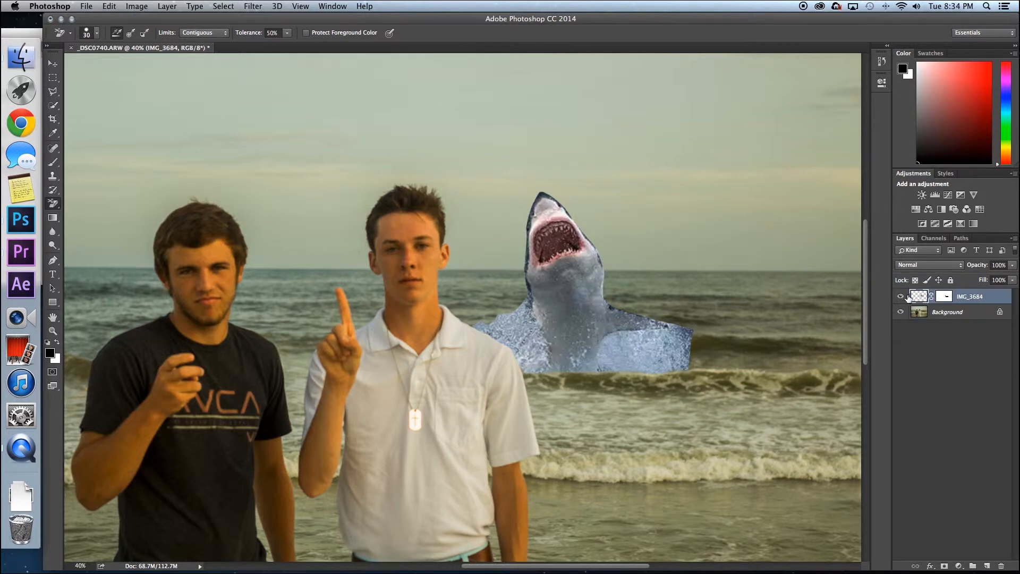
pyautogui.click(943, 298)
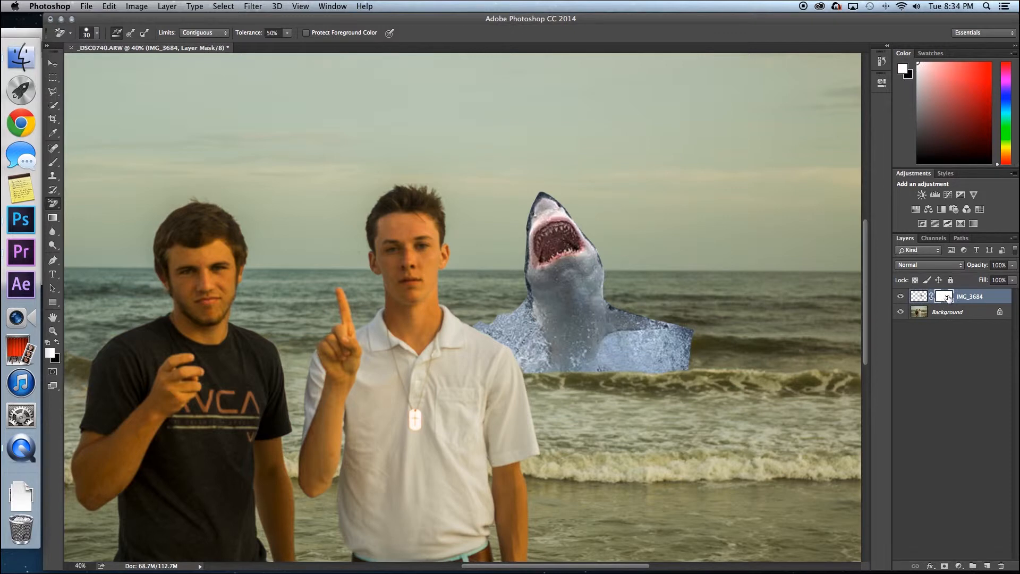
pyautogui.click(919, 297)
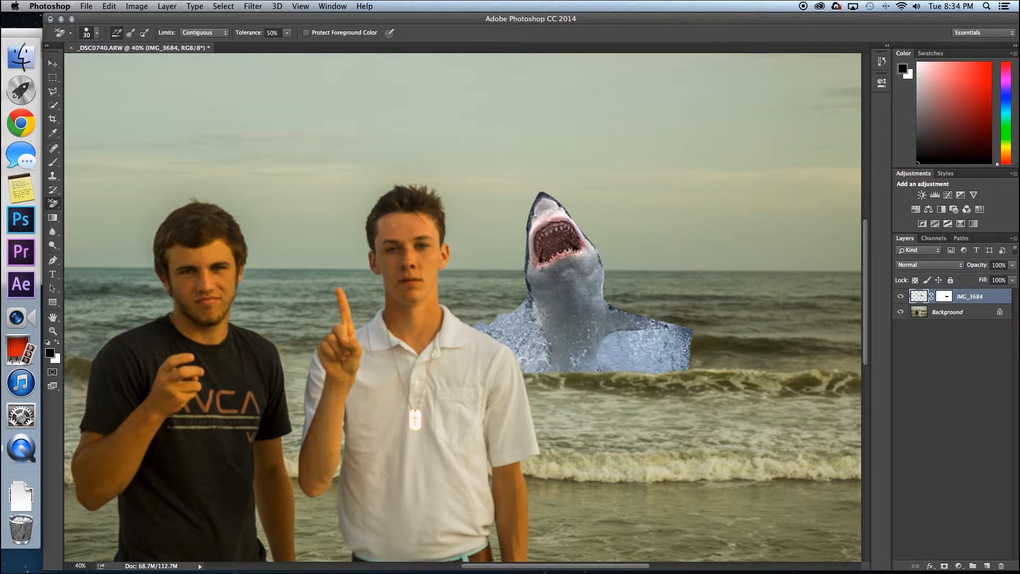
# - Try the Background Eraser on the outer edge of the splash below the shark's fin, and undo the stroke
pyautogui.click(94, 566)
pyautogui.write('60')
pyautogui.press('Return')
pyautogui.hscroll(5, 602, 368)
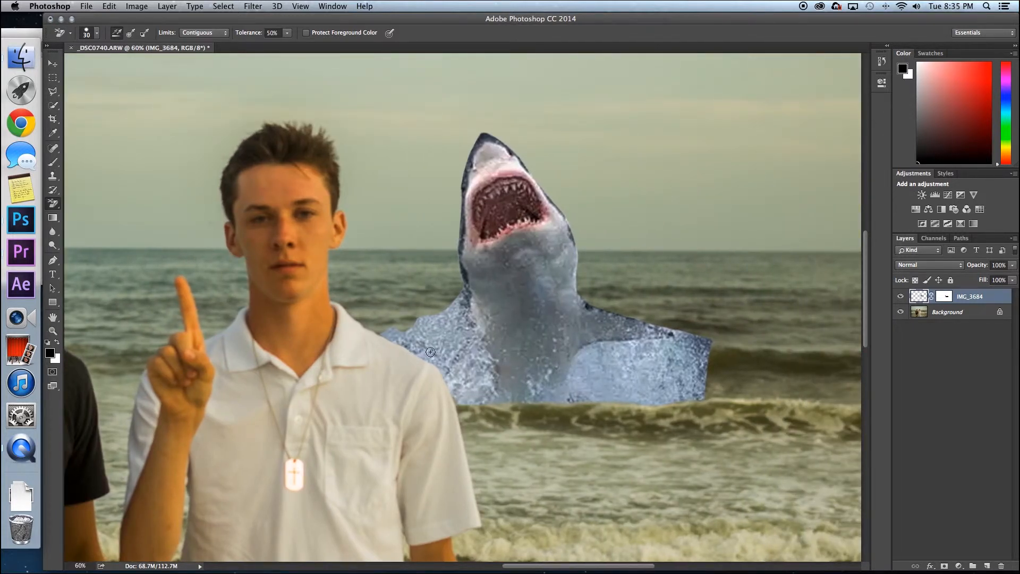
pyautogui.moveTo(708, 365)
pyautogui.mouseDown()
pyautogui.moveTo(708, 335)
pyautogui.moveTo(708, 387)
pyautogui.moveTo(702, 379)
pyautogui.moveTo(700, 402)
pyautogui.moveTo(671, 404)
pyautogui.mouseUp()
pyautogui.press('super+z')
# - Erase along the outer edge of the splash beyond the fin with the Background Eraser at 40 px
pyautogui.press(']')
pyautogui.press(']')
pyautogui.press(']')
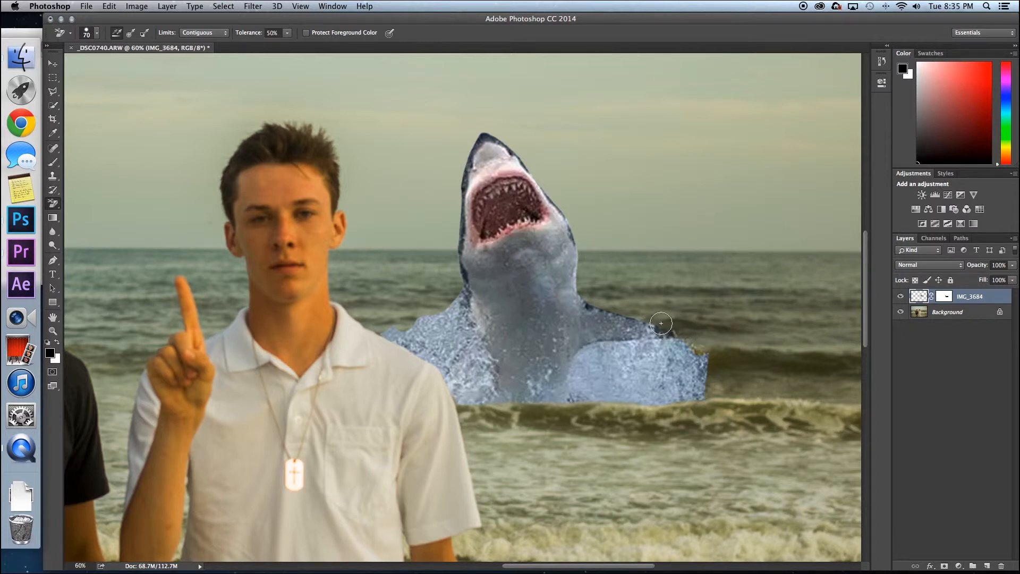
pyautogui.press('[')
pyautogui.press('[')
pyautogui.press('[')
pyautogui.press('[')
pyautogui.press(']')
pyautogui.press(']')
pyautogui.moveTo(707, 355)
pyautogui.mouseDown()
pyautogui.moveTo(706, 397)
pyautogui.moveTo(701, 350)
pyautogui.moveTo(706, 376)
pyautogui.moveTo(703, 350)
pyautogui.mouseUp()
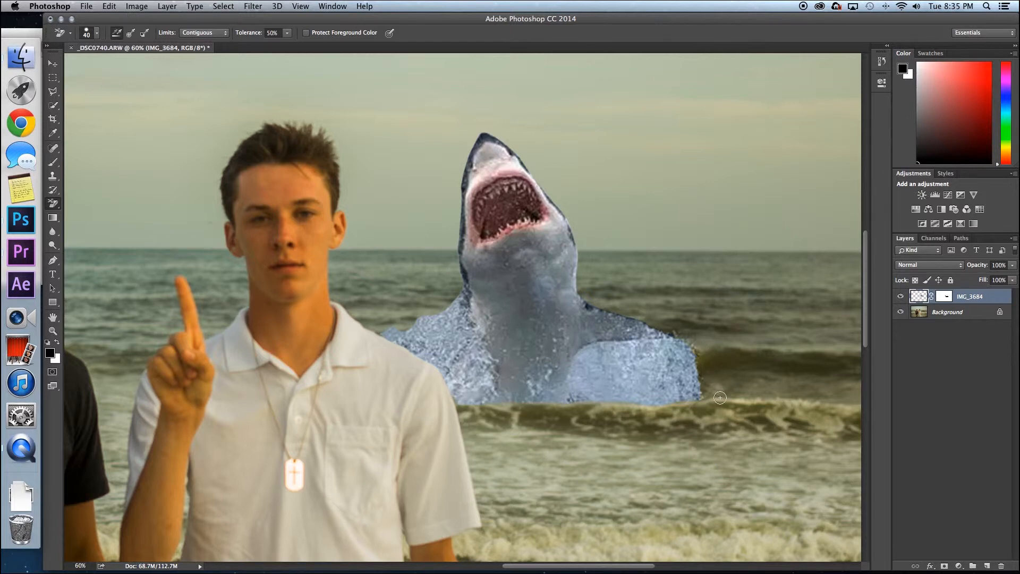
pyautogui.moveTo(690, 368); pyautogui.dragTo(697, 369)
# - Enlarge the Background Eraser to 100 px, erase more of the splash's outer edge, and undo the last stroke at its lower corner
pyautogui.press(']')
pyautogui.press(']')
pyautogui.press(']')
pyautogui.press(']')
pyautogui.press(']')
pyautogui.press(']')
pyautogui.click(686, 368)
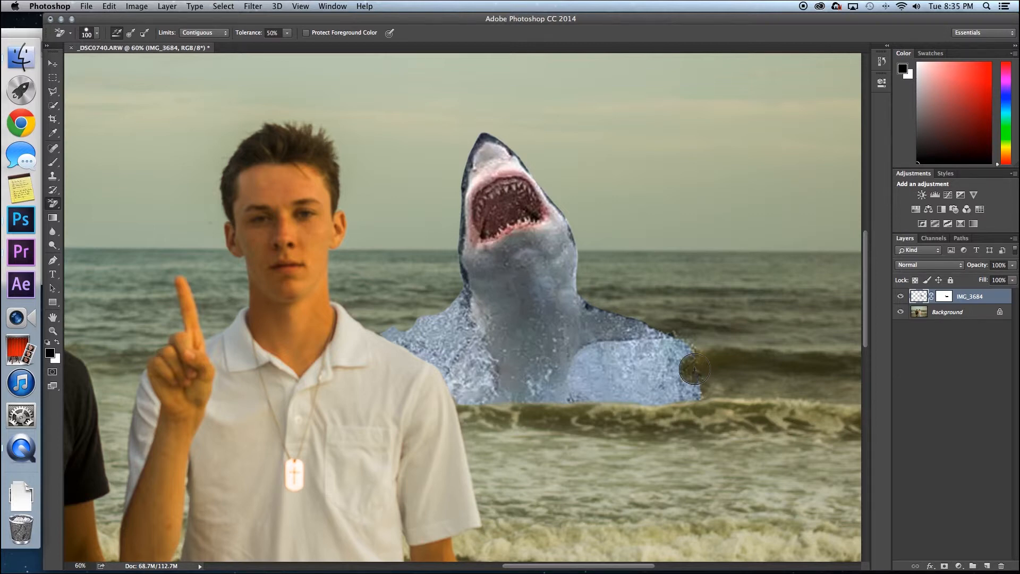
pyautogui.moveTo(718, 409); pyautogui.dragTo(685, 390)
pyautogui.press('super+z')
# - Erase the upper splash between the shark and the white-shirted man's shoulder, and switch to the Move tool
pyautogui.moveTo(413, 321)
pyautogui.mouseDown()
pyautogui.moveTo(394, 334)
pyautogui.moveTo(433, 341)
pyautogui.moveTo(454, 302)
pyautogui.moveTo(458, 357)
pyautogui.moveTo(447, 305)
pyautogui.moveTo(462, 303)
pyautogui.moveTo(441, 341)
pyautogui.moveTo(413, 352)
pyautogui.moveTo(441, 355)
pyautogui.moveTo(462, 329)
pyautogui.moveTo(438, 376)
pyautogui.moveTo(454, 377)
pyautogui.mouseUp()
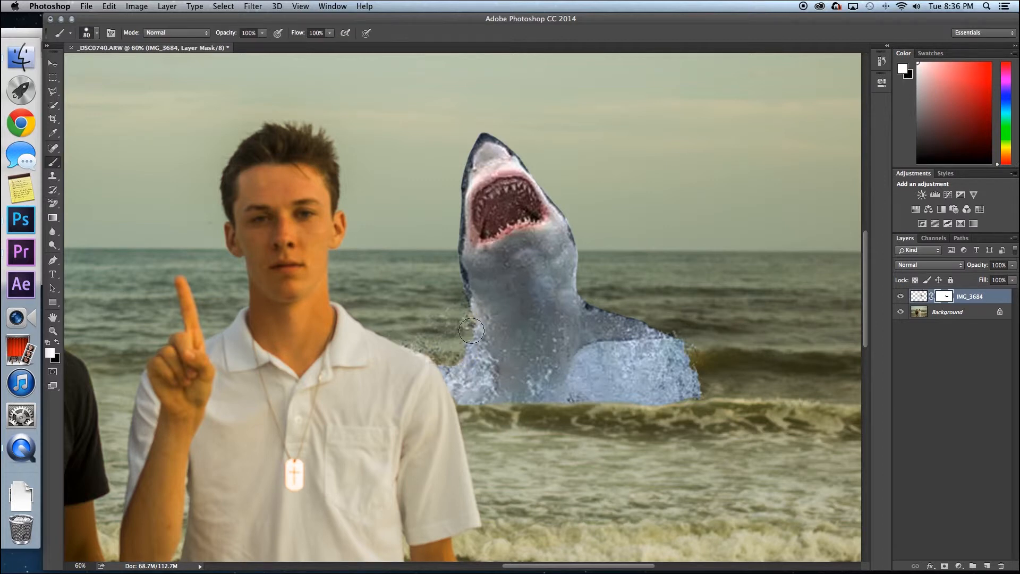
pyautogui.press('v')
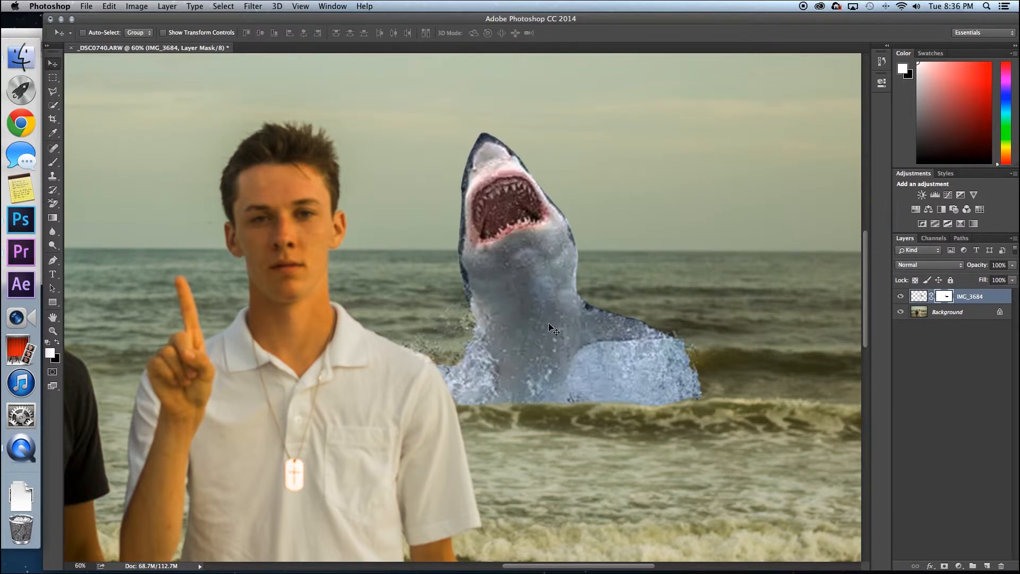
pyautogui.click(79, 566)
pyautogui.write('30')
pyautogui.press('Return')
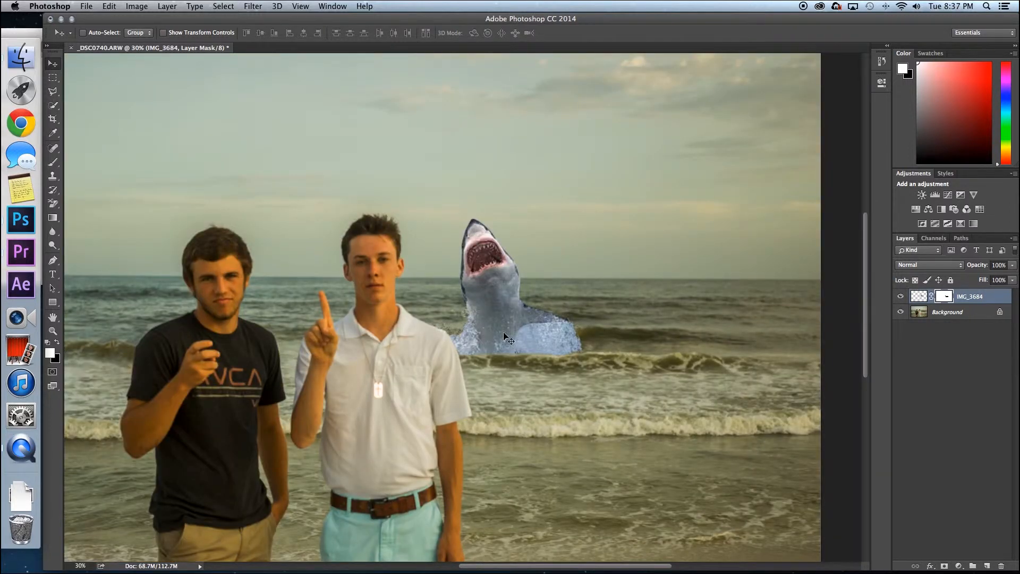
pyautogui.click(88, 566)
pyautogui.press('Return')
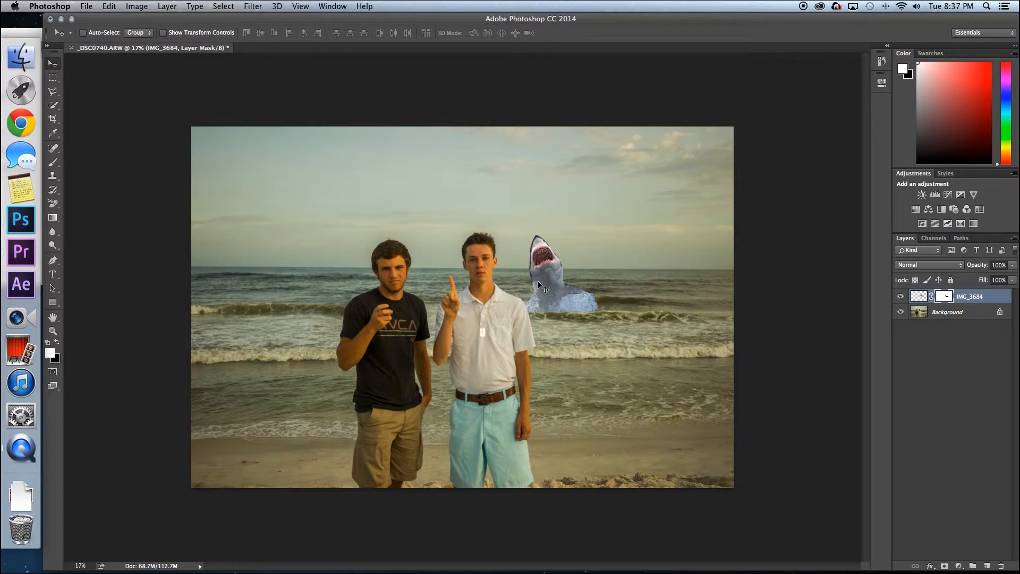
# - Switch to Finder, preview shark.psd as a reference, and return to Photoshop
pyautogui.click(38, 58)
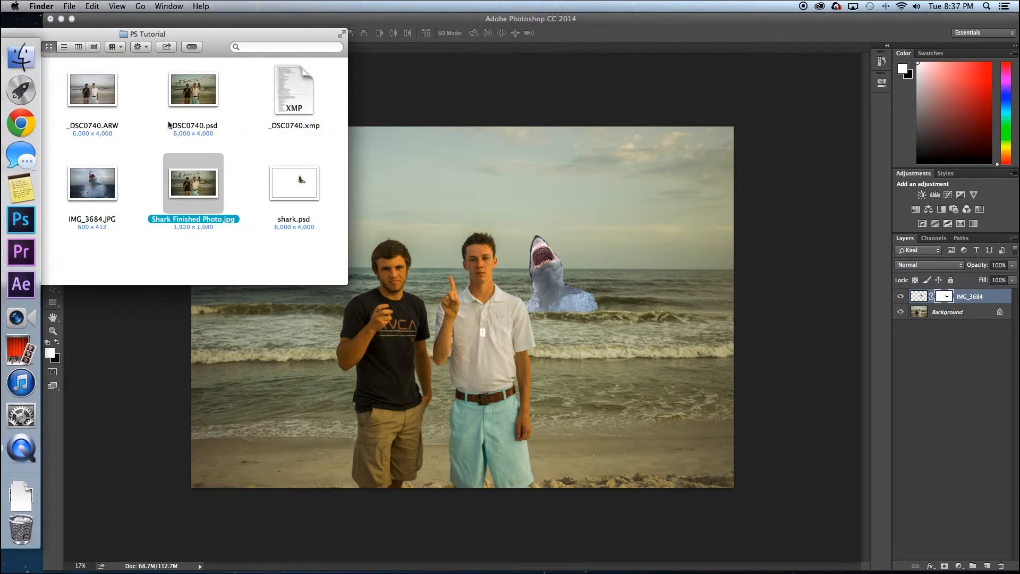
pyautogui.click(294, 190)
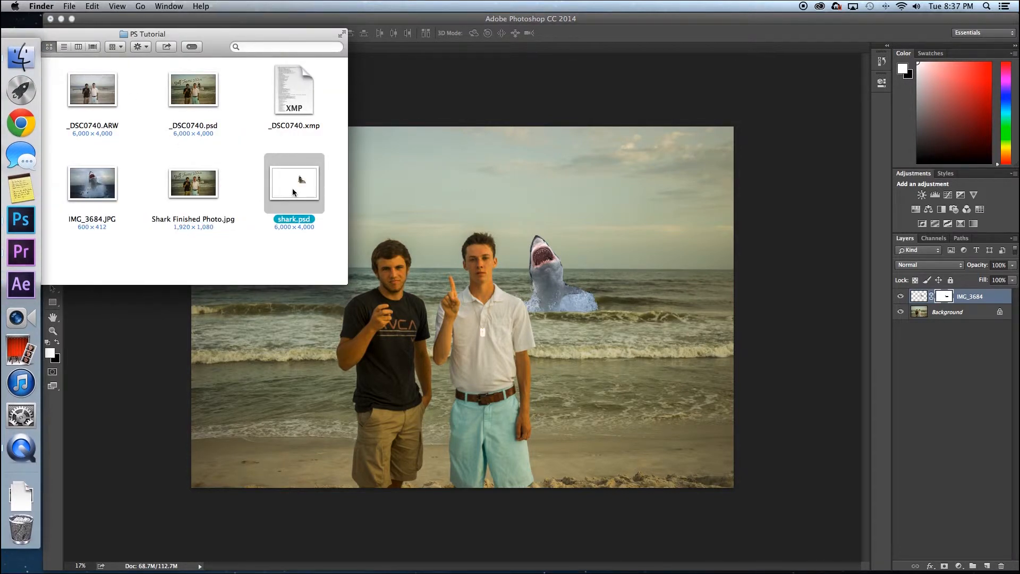
pyautogui.press('space')
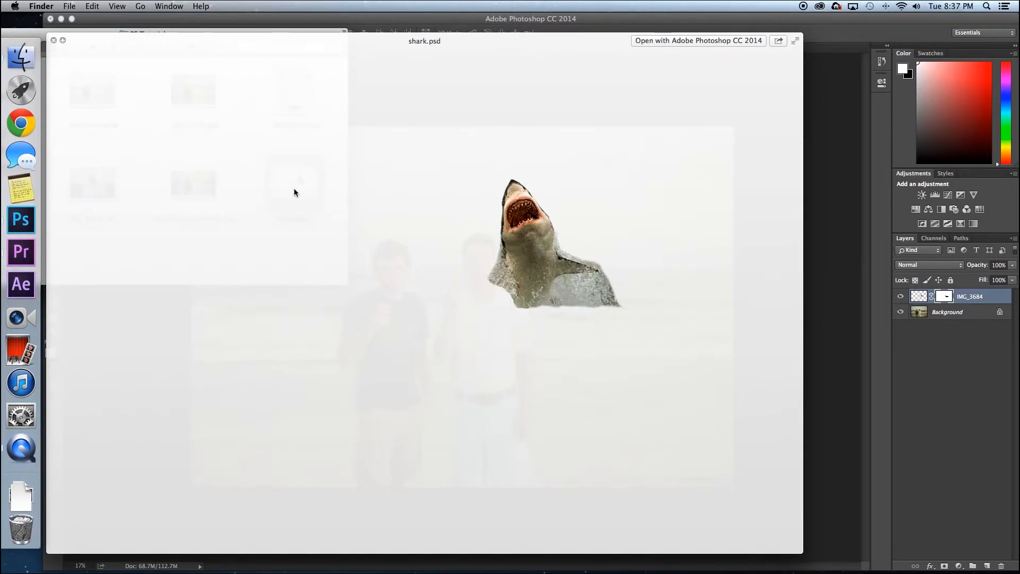
pyautogui.press('space')
pyautogui.press('space')
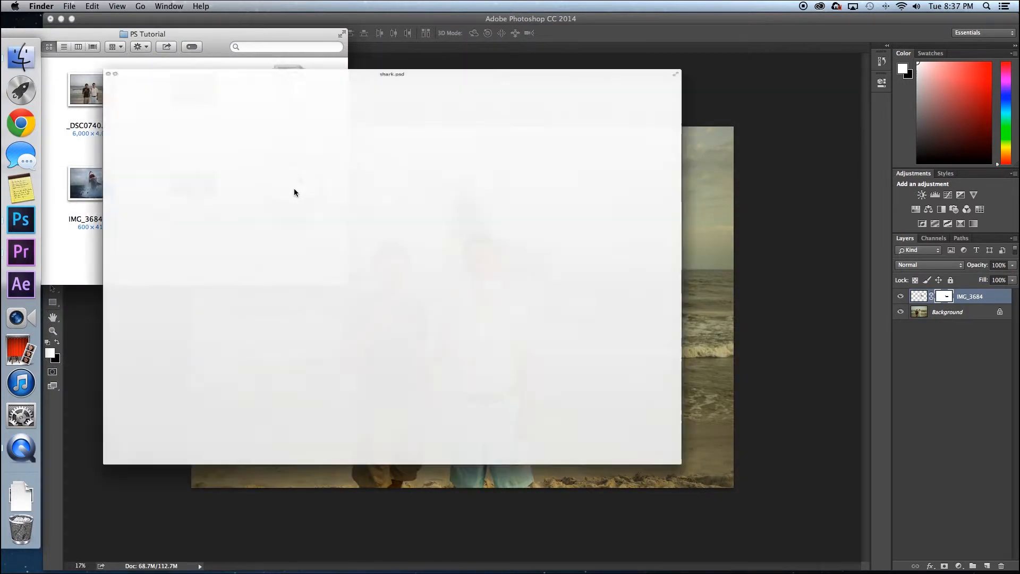
pyautogui.press('space')
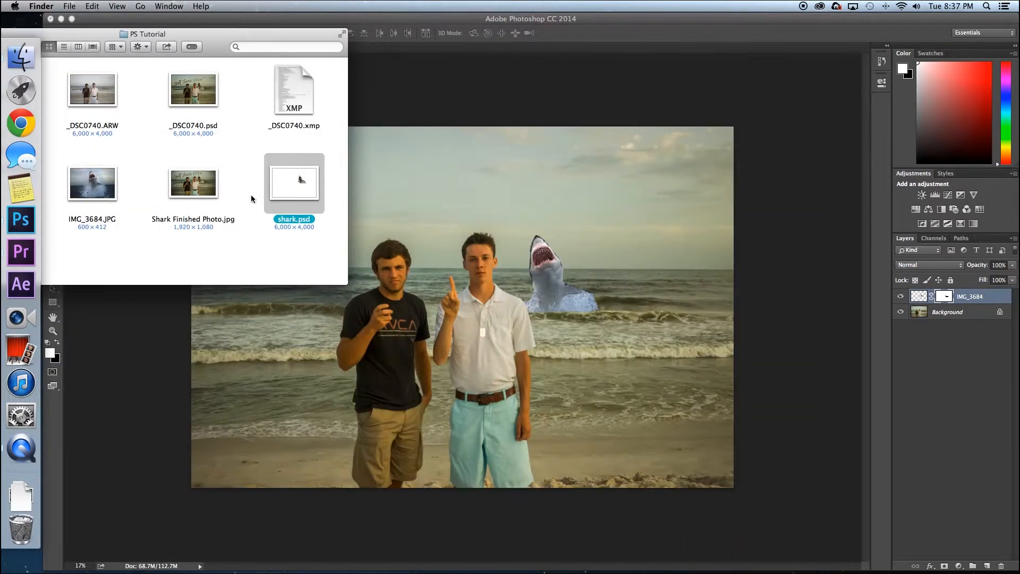
pyautogui.click(592, 311)
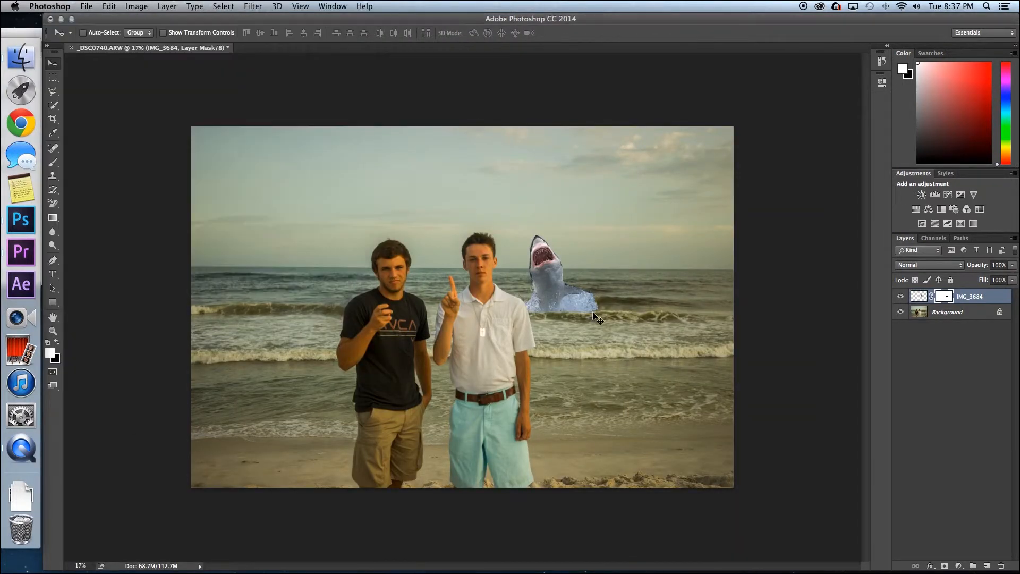
# - Hide the Background layer and save the isolated shark in Photoshop format as shark 2.psd, with Maximize Compatibility on
pyautogui.click(900, 313)
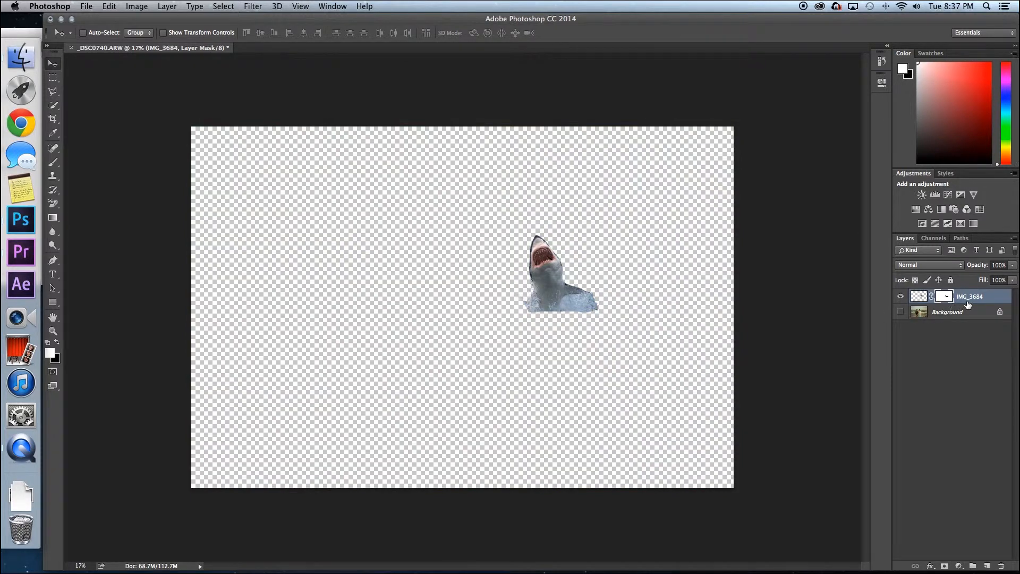
pyautogui.click(86, 5)
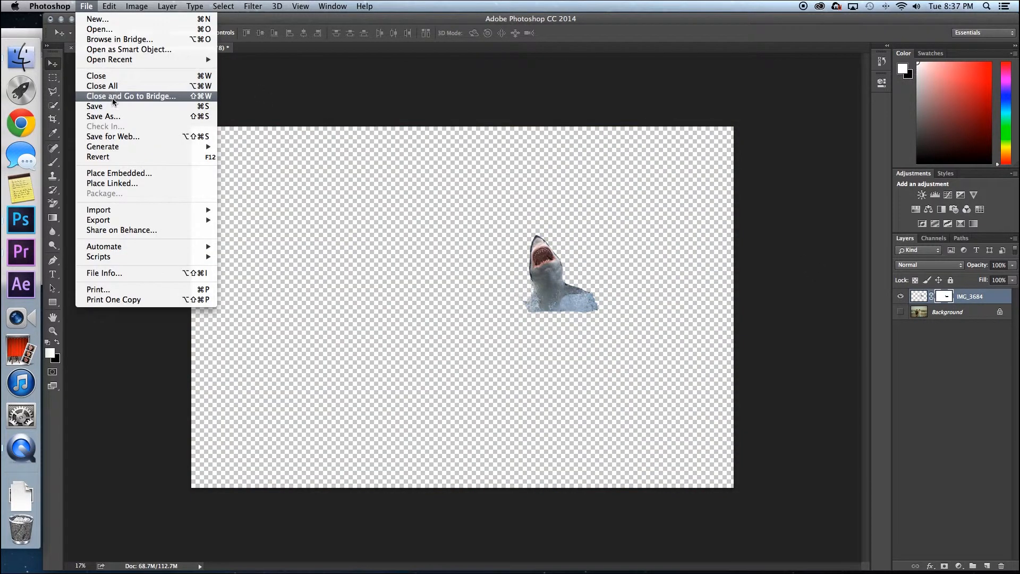
pyautogui.click(117, 118)
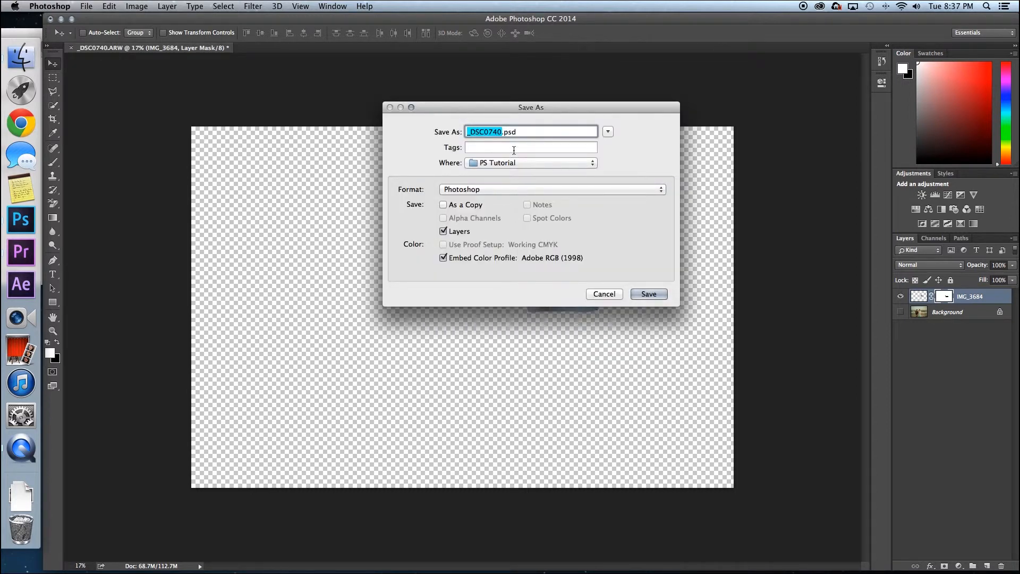
pyautogui.write('shark 2')
pyautogui.click(649, 295)
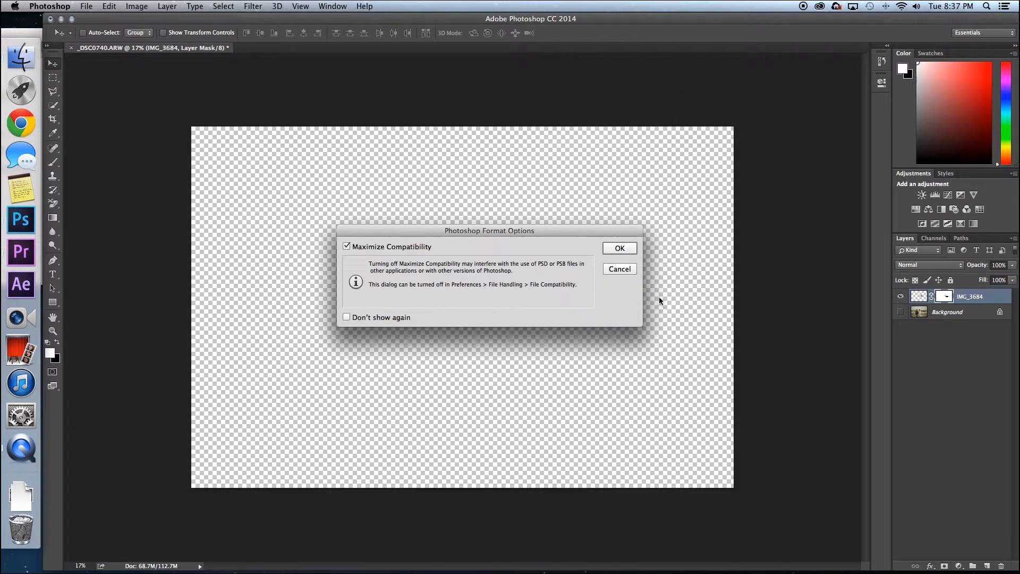
pyautogui.click(613, 250)
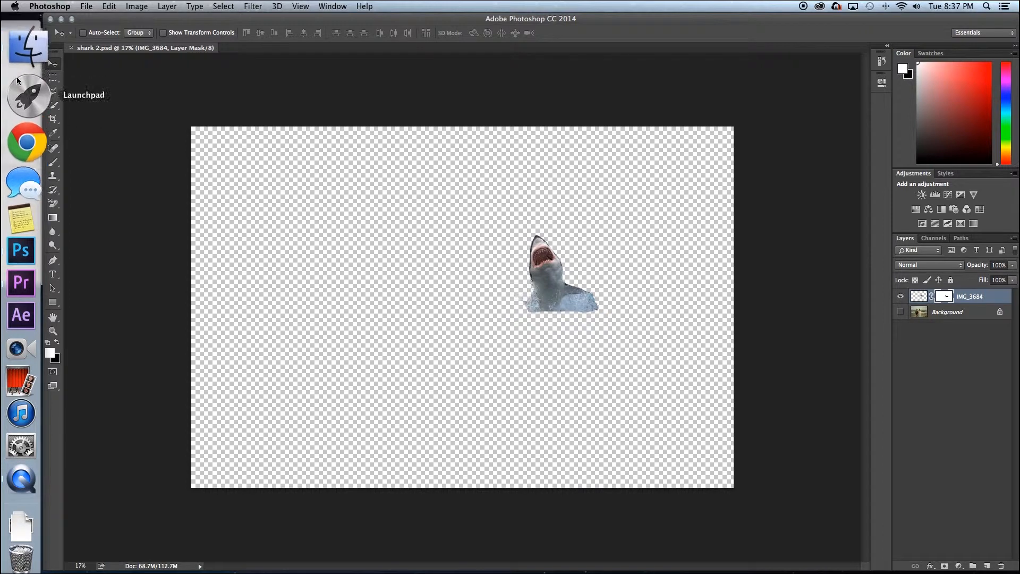
# - Close shark 2.psd and open the recent document _DSC0740.psd
pyautogui.click(70, 48)
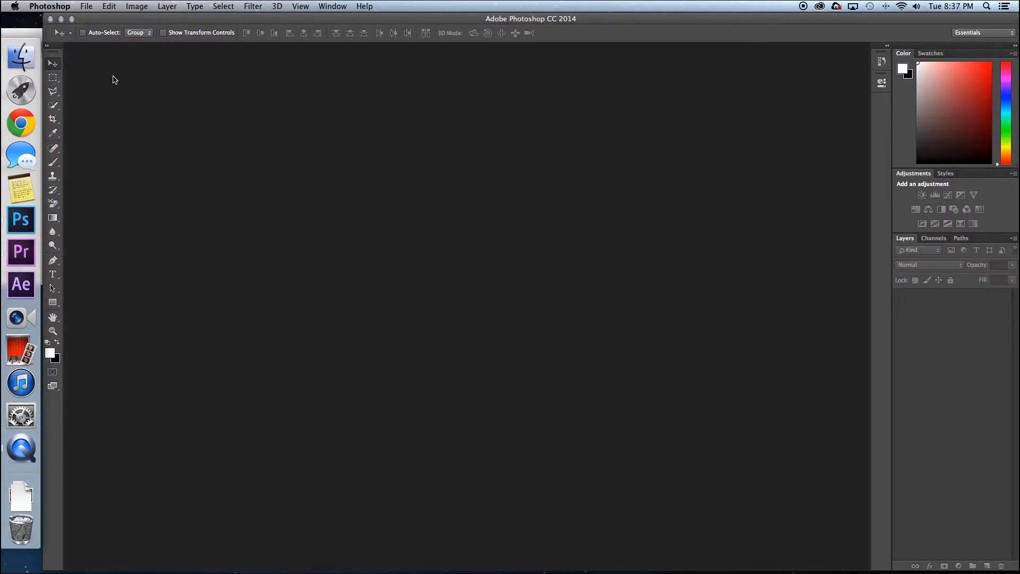
pyautogui.click(90, 7)
pyautogui.moveTo(160, 60)
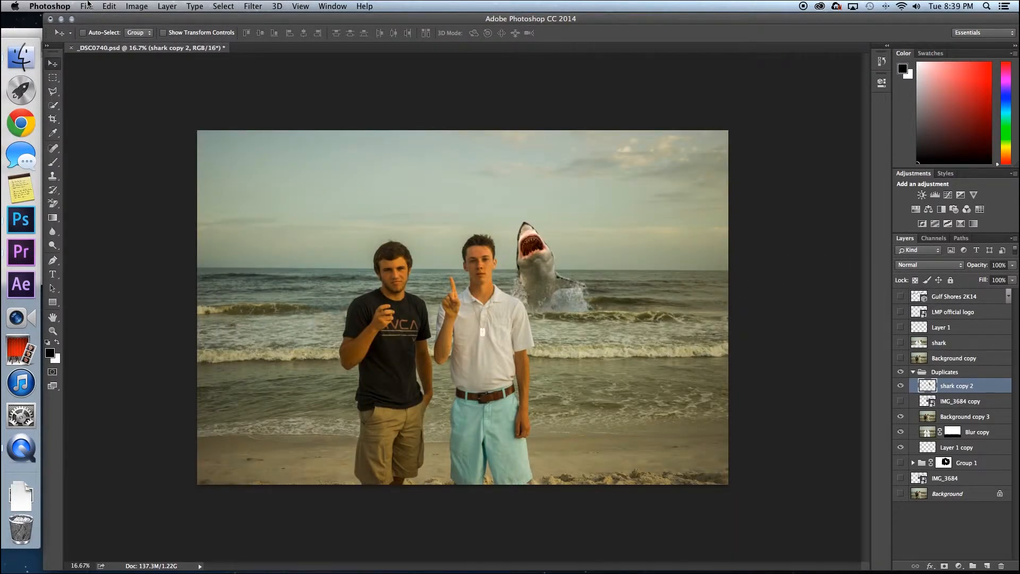
# - Preview shark 2.psd in the PS Tutorial folder and open it in Camera Raw format
pyautogui.click(88, 5)
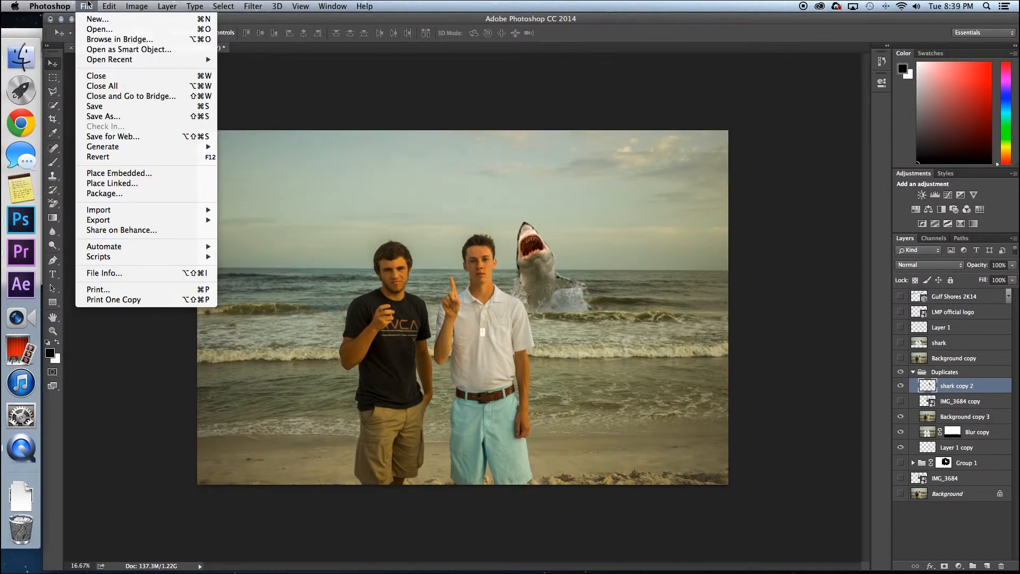
pyautogui.click(98, 29)
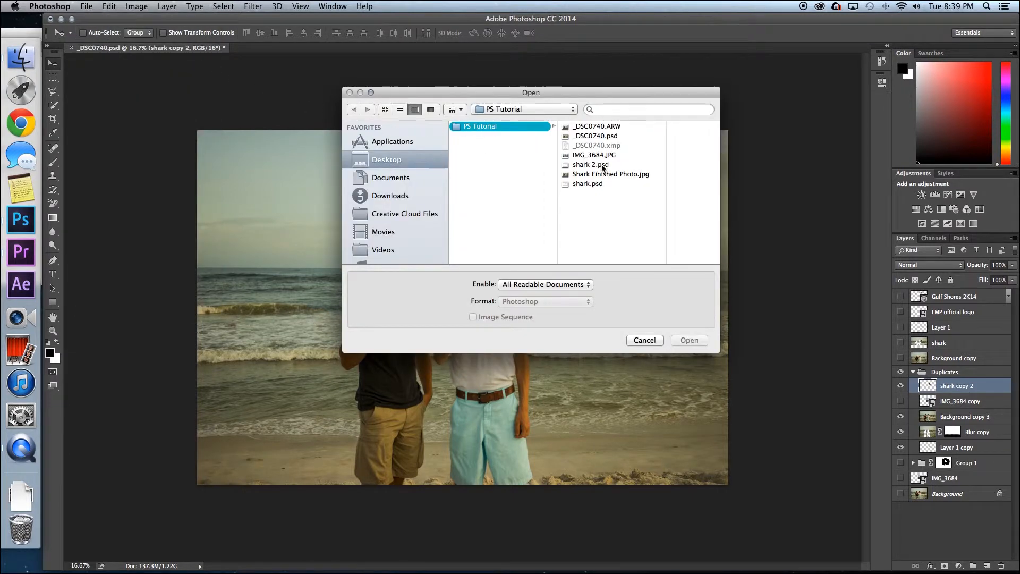
pyautogui.click(591, 165)
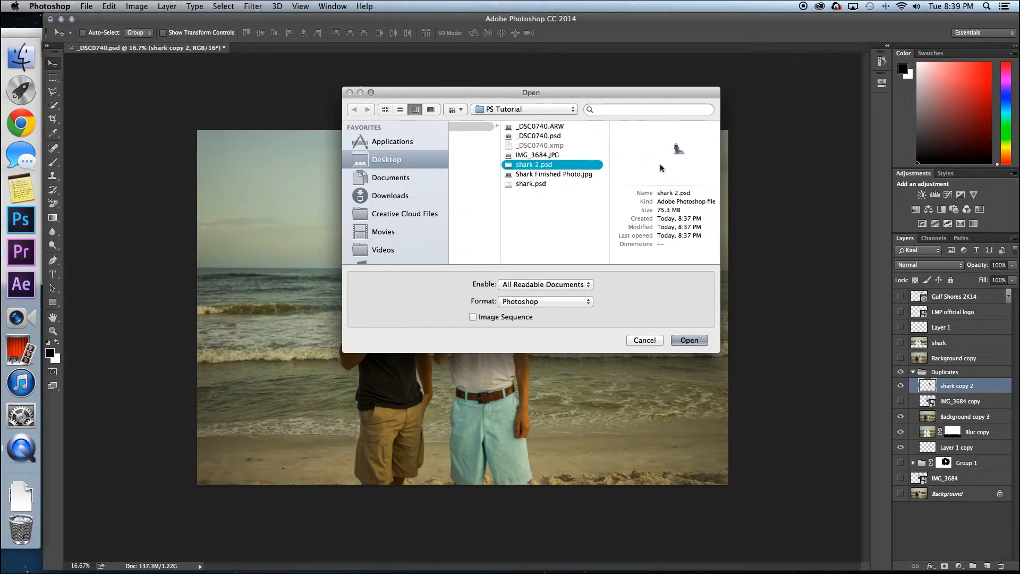
pyautogui.press('space')
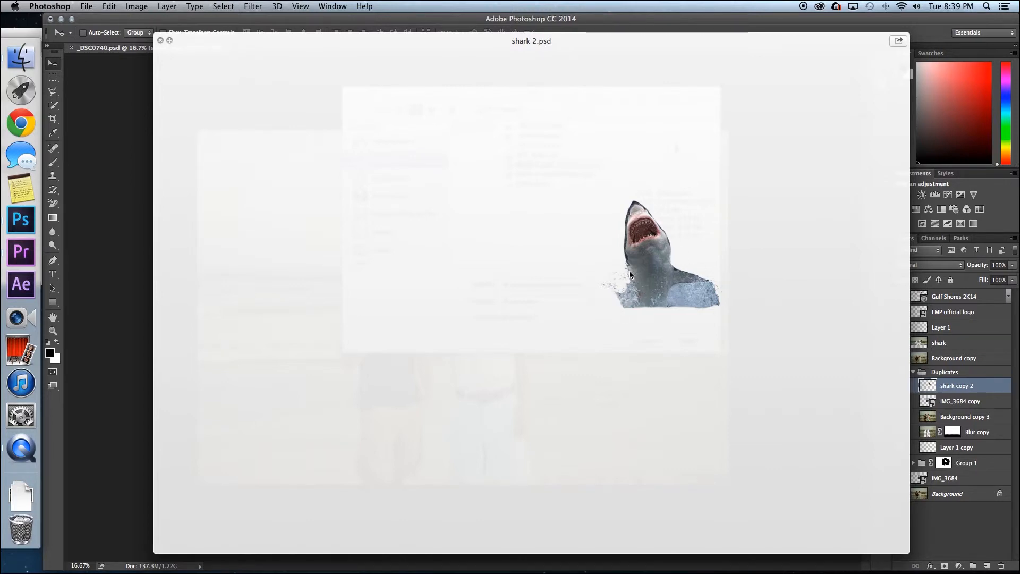
pyautogui.press('space')
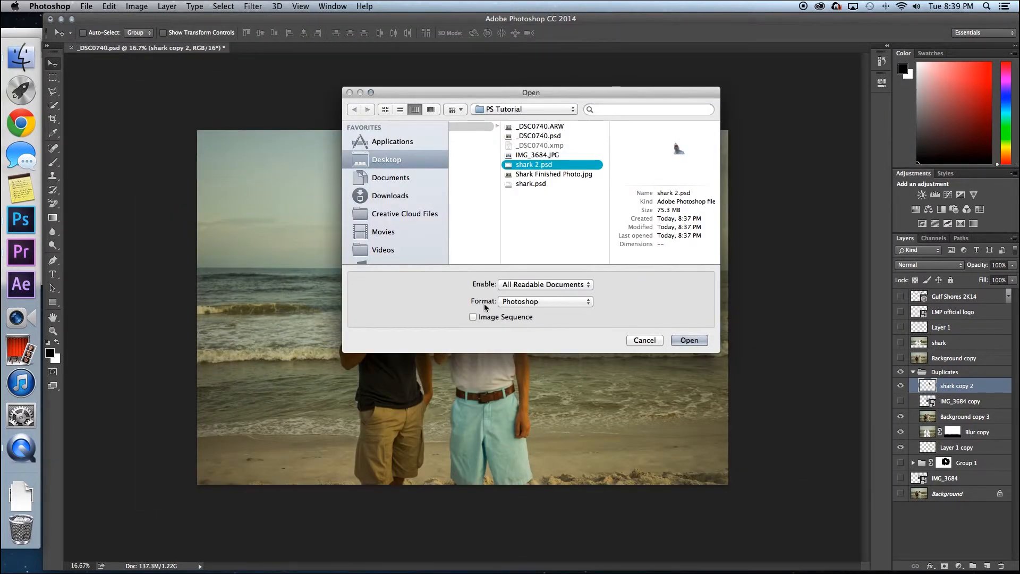
pyautogui.click(511, 301)
pyautogui.click(530, 349)
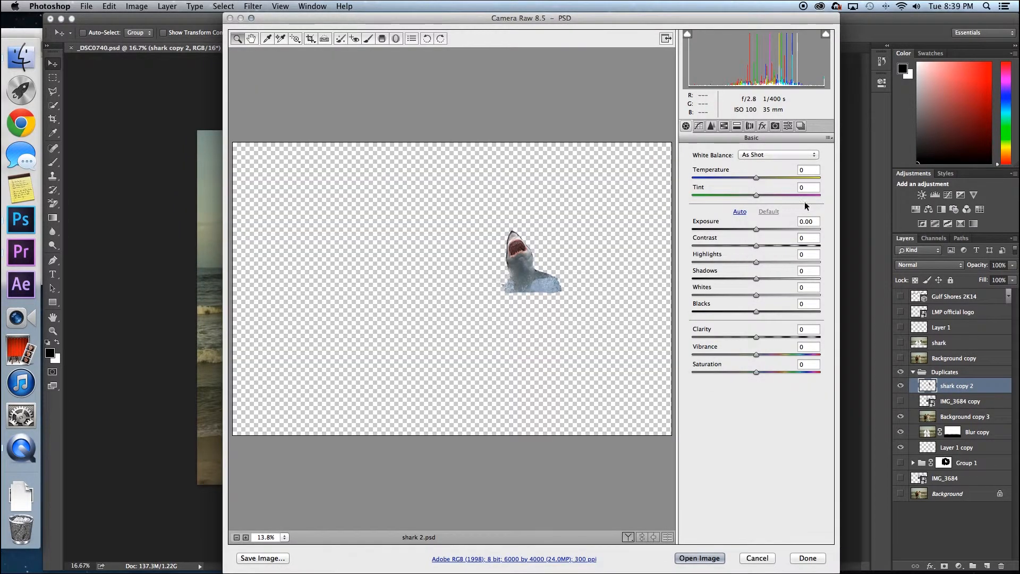
# - Set the shark's white balance to Temperature +25 and Tint -10, with the Camera Raw window moved off the beach photo
pyautogui.moveTo(757, 178)
pyautogui.mouseDown()
pyautogui.moveTo(779, 177)
pyautogui.moveTo(724, 173)
pyautogui.moveTo(789, 175)
pyautogui.moveTo(755, 171)
pyautogui.moveTo(766, 171)
pyautogui.mouseUp()
pyautogui.moveTo(527, 18); pyautogui.dragTo(708, 16)
pyautogui.moveTo(400, 14); pyautogui.dragTo(501, 268)
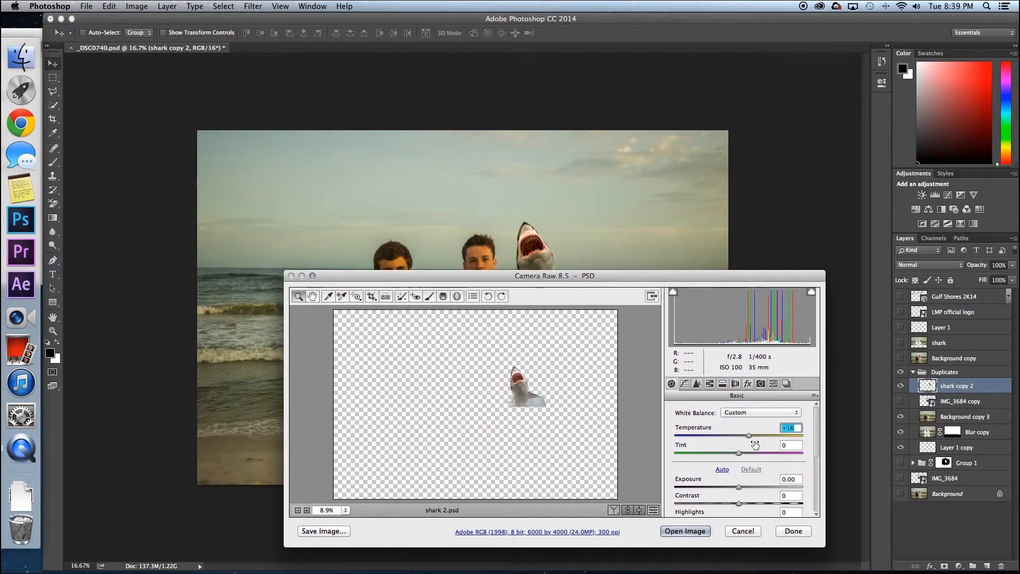
pyautogui.moveTo(749, 435); pyautogui.dragTo(734, 454)
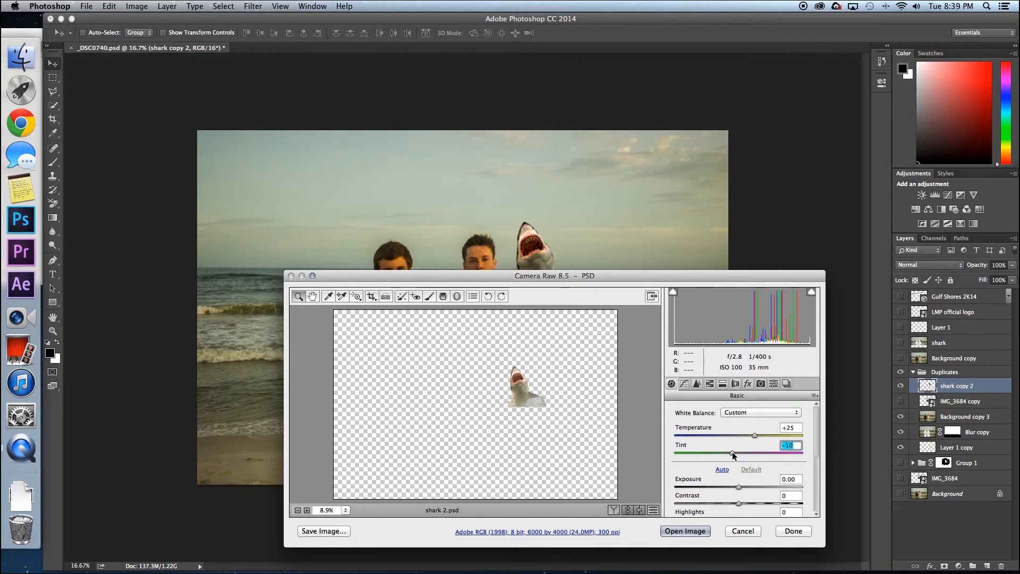
# - Set the shark's Exposure to -0.15 and move the Camera Raw window clear of the finished shark for comparison
pyautogui.moveTo(734, 275); pyautogui.dragTo(850, 249)
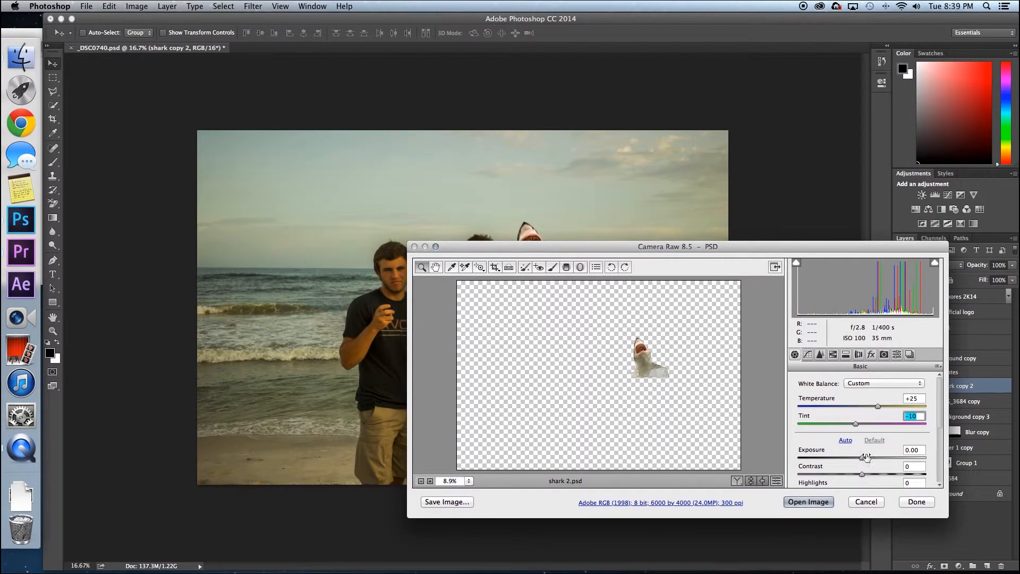
pyautogui.moveTo(862, 458); pyautogui.dragTo(860, 458)
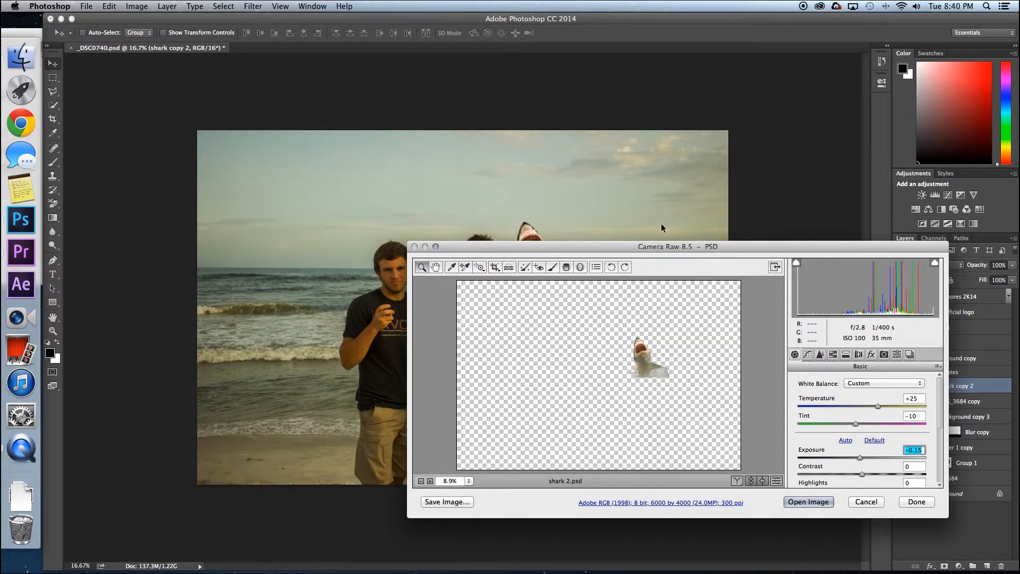
pyautogui.moveTo(645, 246); pyautogui.dragTo(657, 370)
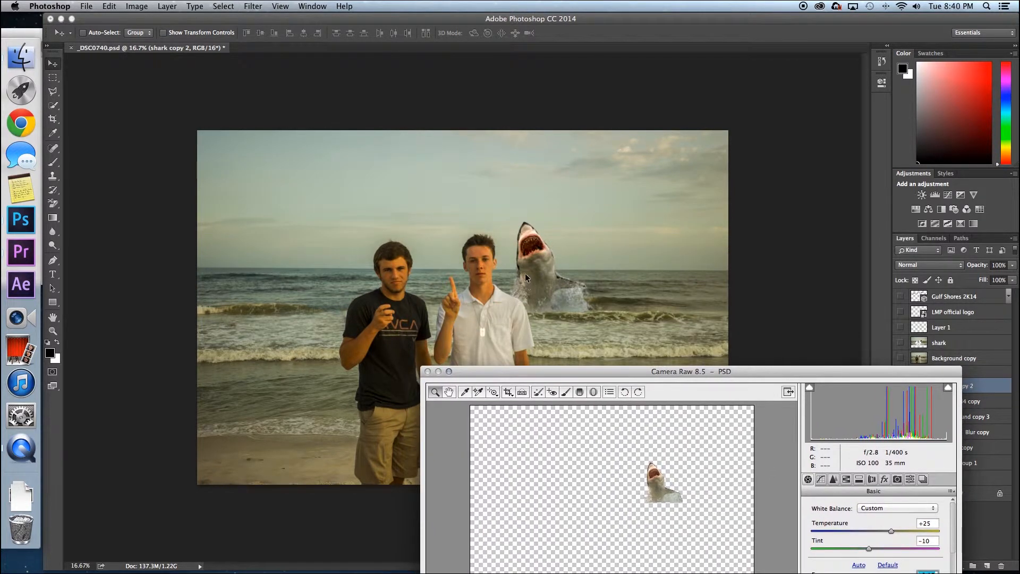
# - Set the shark's Contrast to +21, Shadows to -20, Whites to -18 and Blacks to -11 in Camera Raw
pyautogui.moveTo(620, 371); pyautogui.dragTo(630, 247)
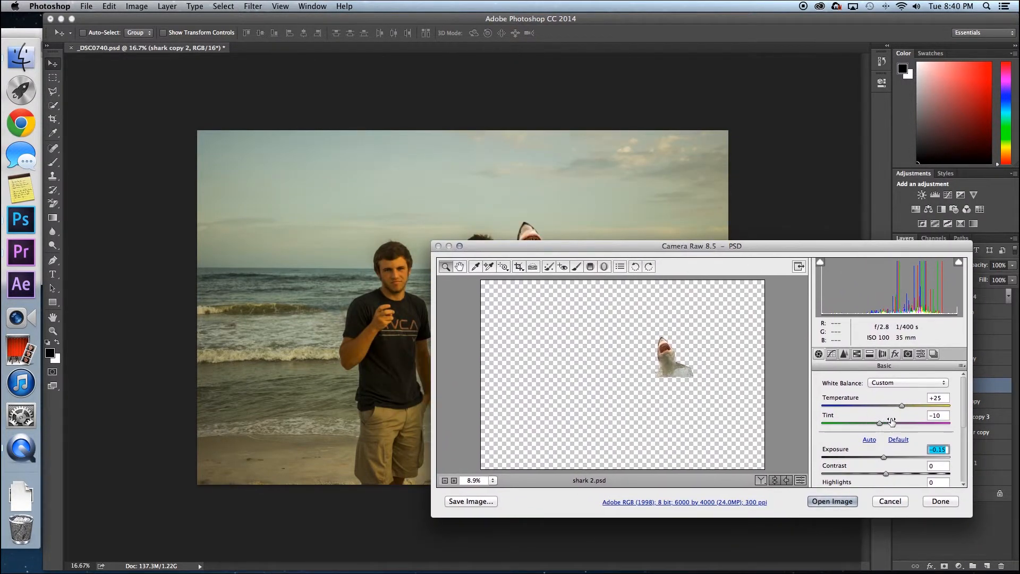
pyautogui.moveTo(886, 473); pyautogui.dragTo(899, 473)
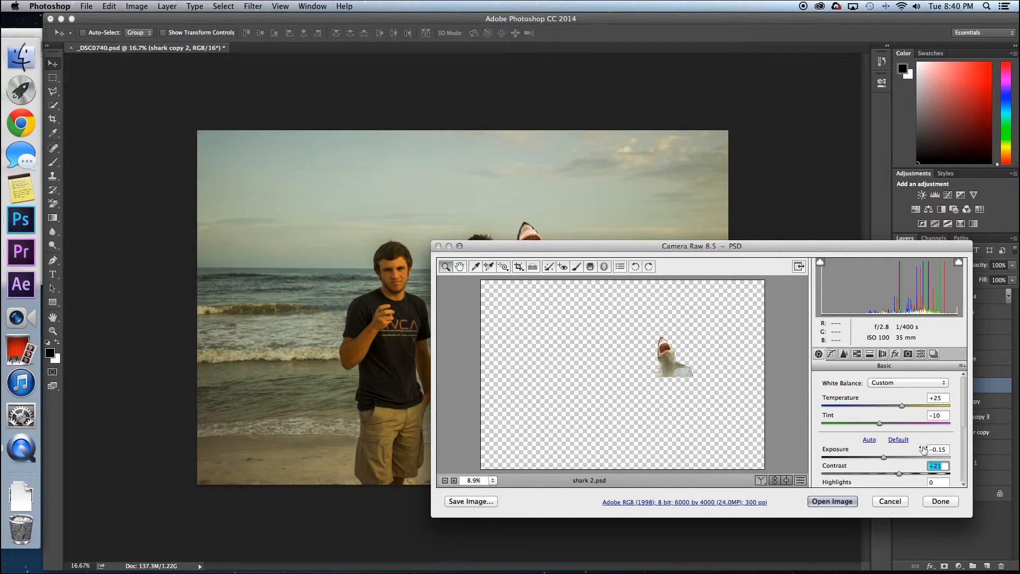
pyautogui.scroll(-5, 900, 441)
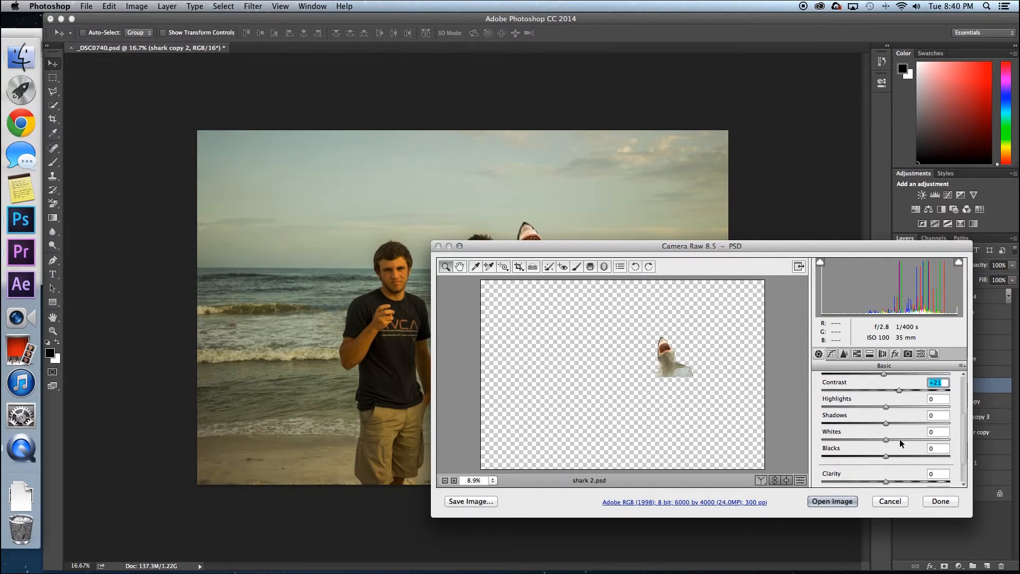
pyautogui.moveTo(886, 424); pyautogui.dragTo(879, 457)
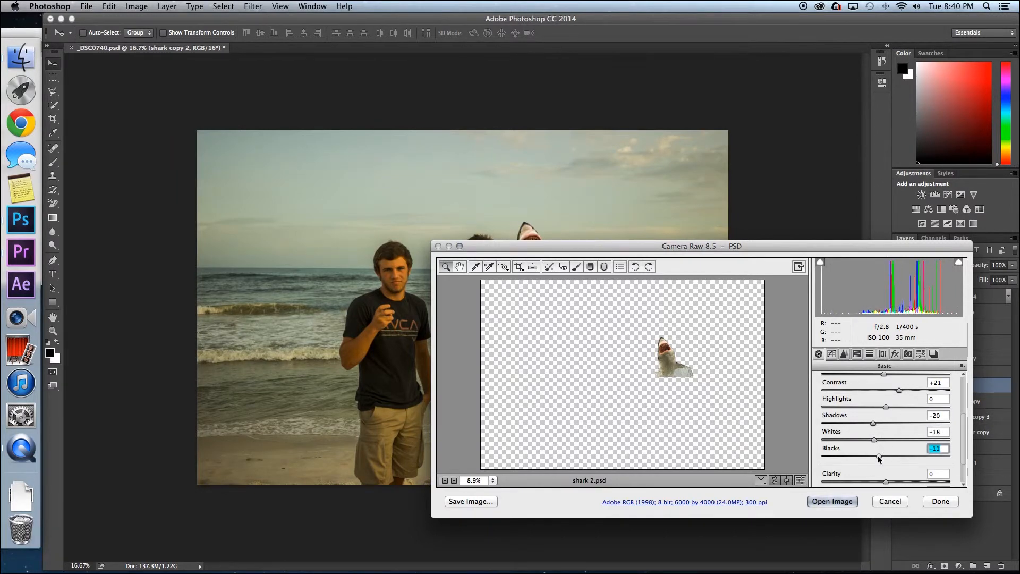
# - Raise the shark's Clarity slightly and open the adjusted image as a document
pyautogui.moveTo(965, 443); pyautogui.dragTo(965, 462)
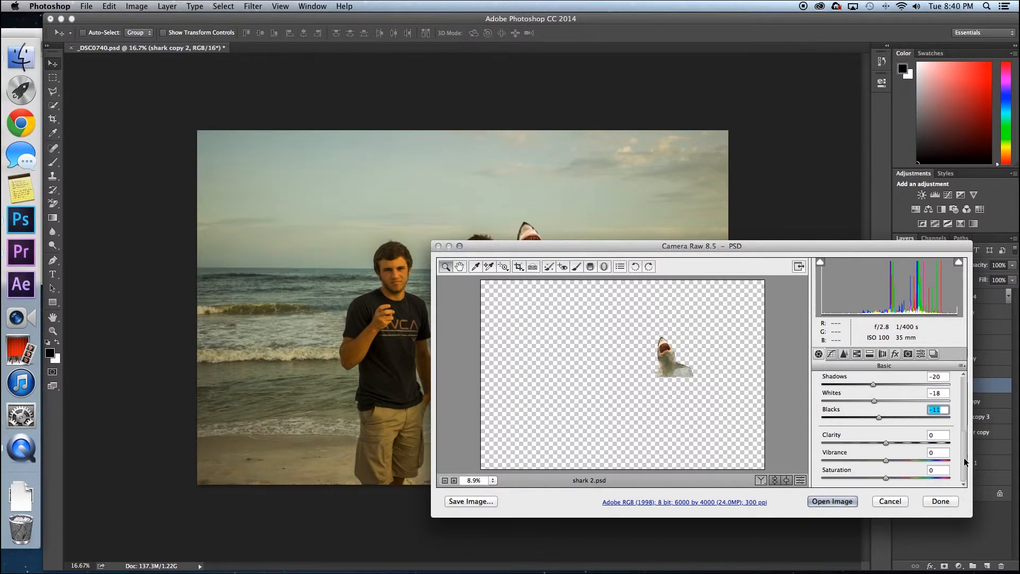
pyautogui.moveTo(885, 442); pyautogui.dragTo(892, 442)
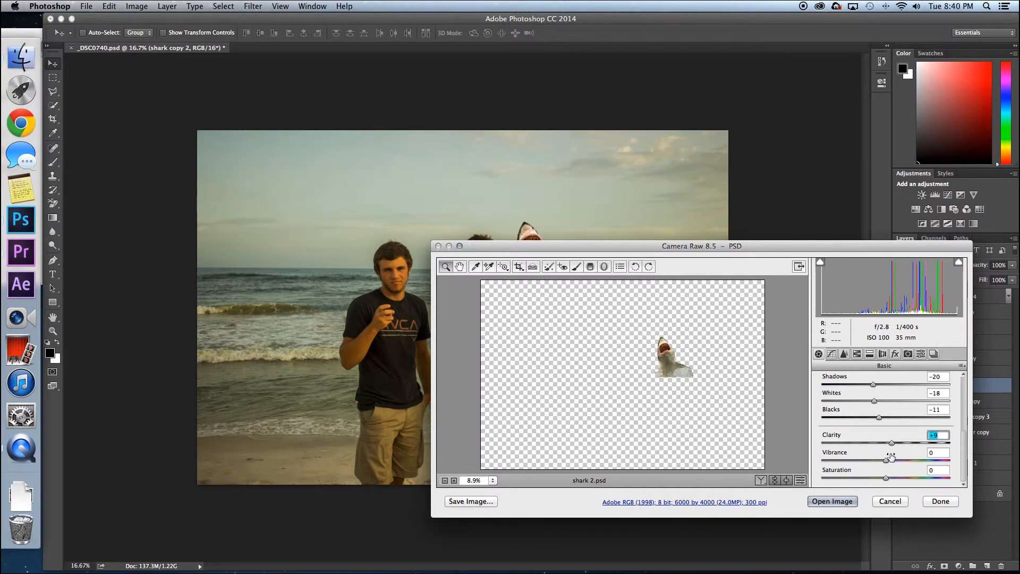
pyautogui.click(843, 503)
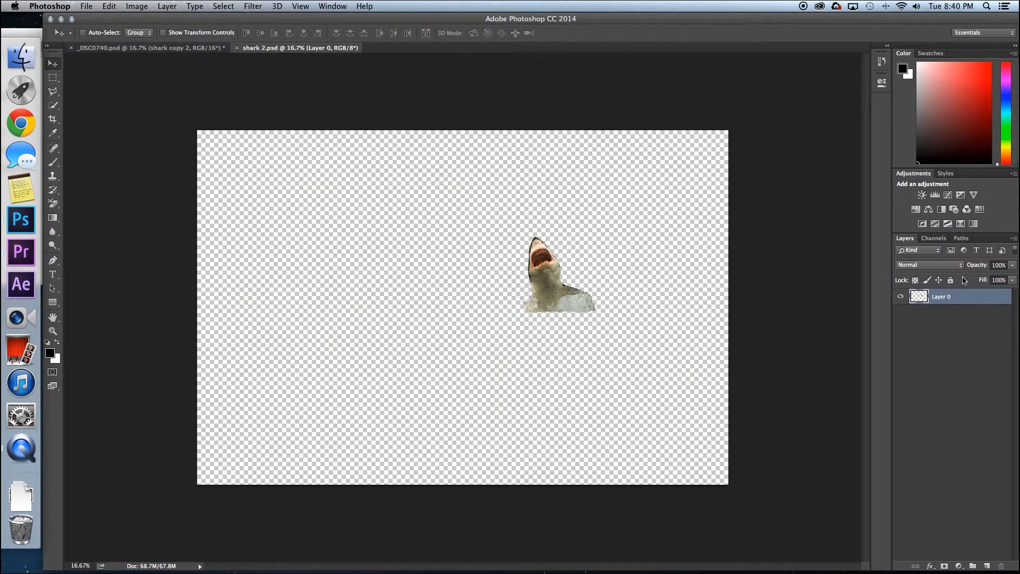
# - Close shark 2.psd and return to the _DSC0740.psd composite
pyautogui.click(212, 49)
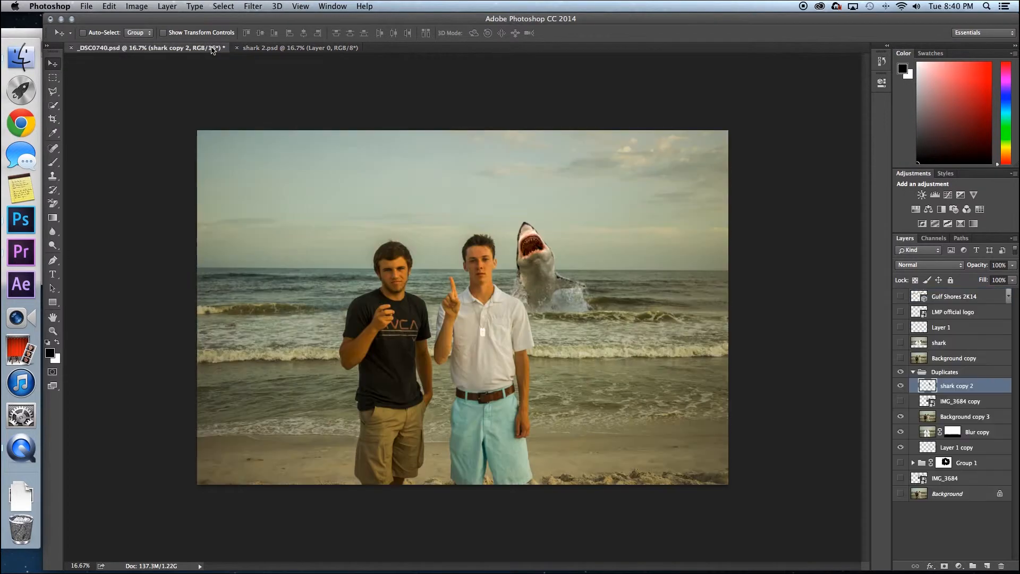
pyautogui.click(268, 48)
pyautogui.click(237, 48)
pyautogui.click(481, 196)
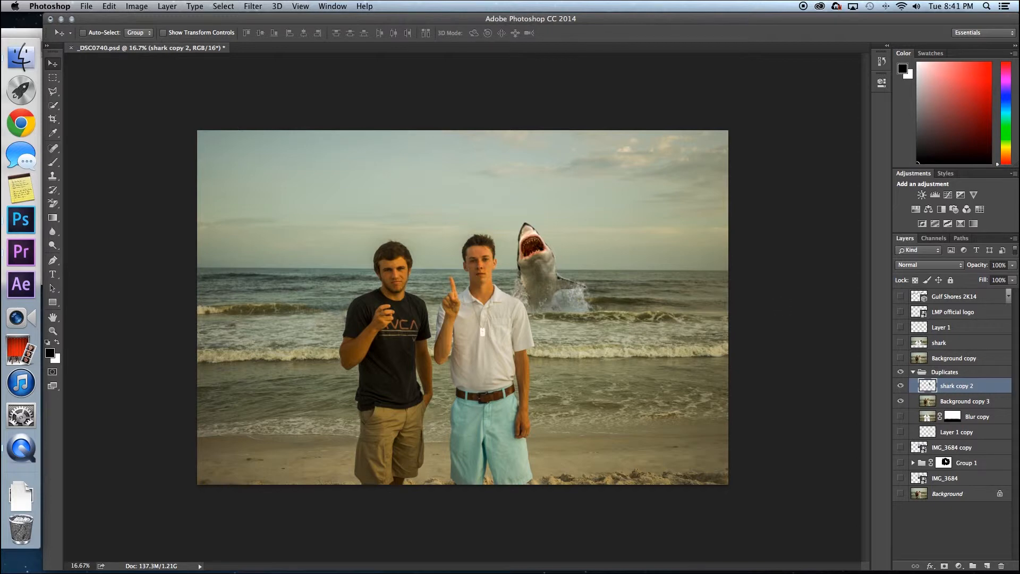
pyautogui.click(254, 6)
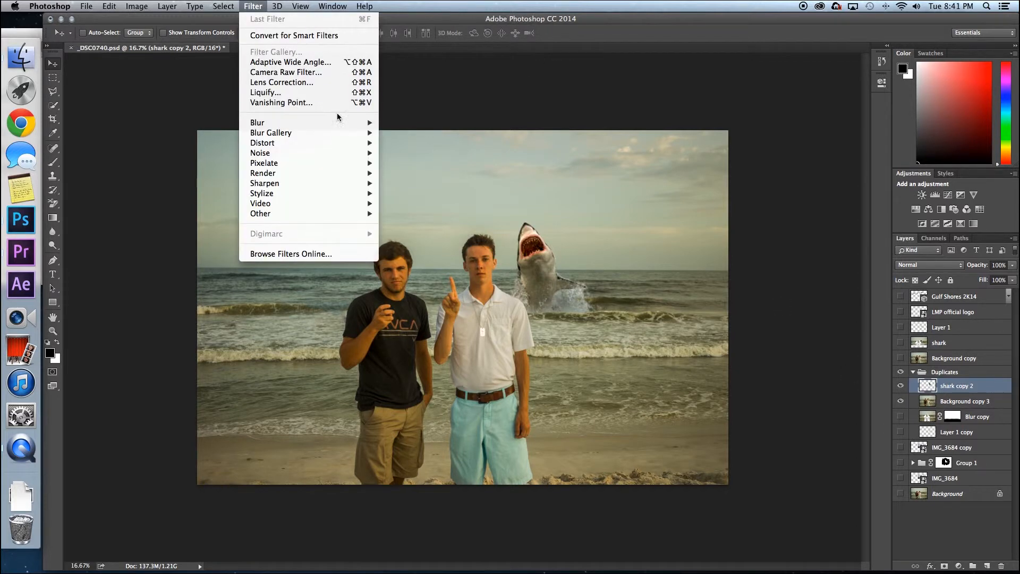
pyautogui.moveTo(319, 123)
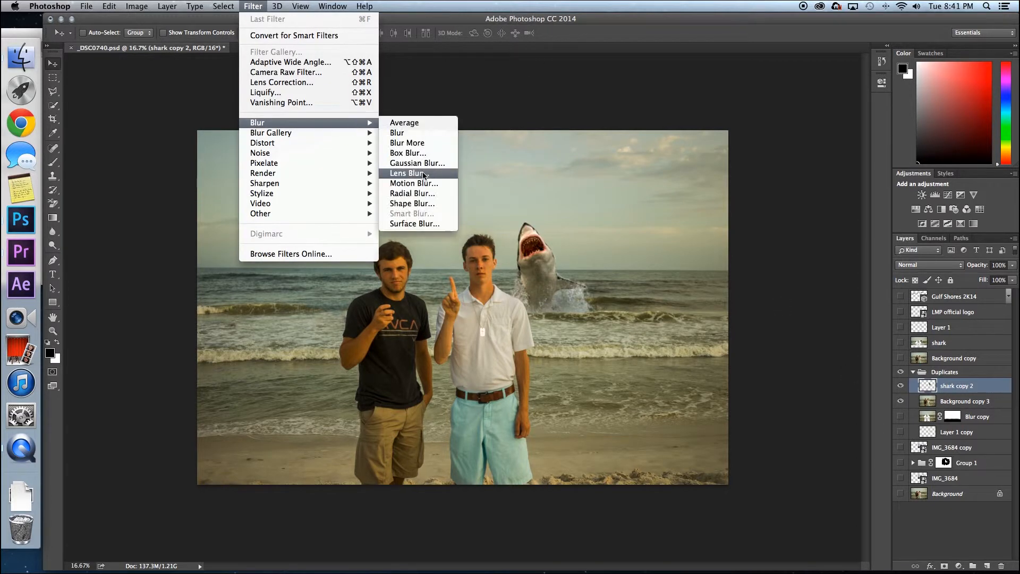
pyautogui.click(612, 335)
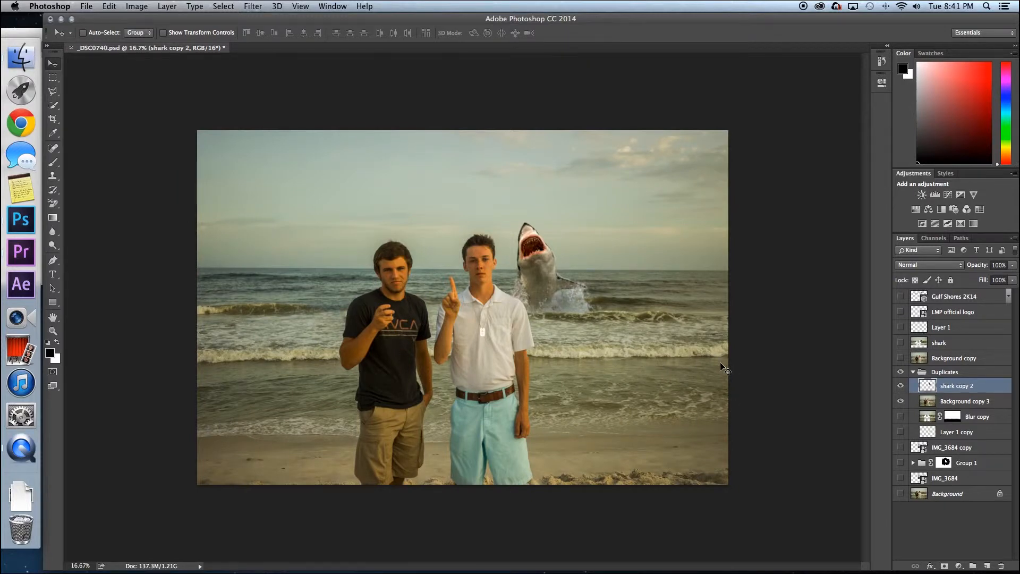
# - Make the Blur copy layer visible and move it above Background copy 3 in the Duplicates group
pyautogui.click(927, 418)
pyautogui.click(901, 417)
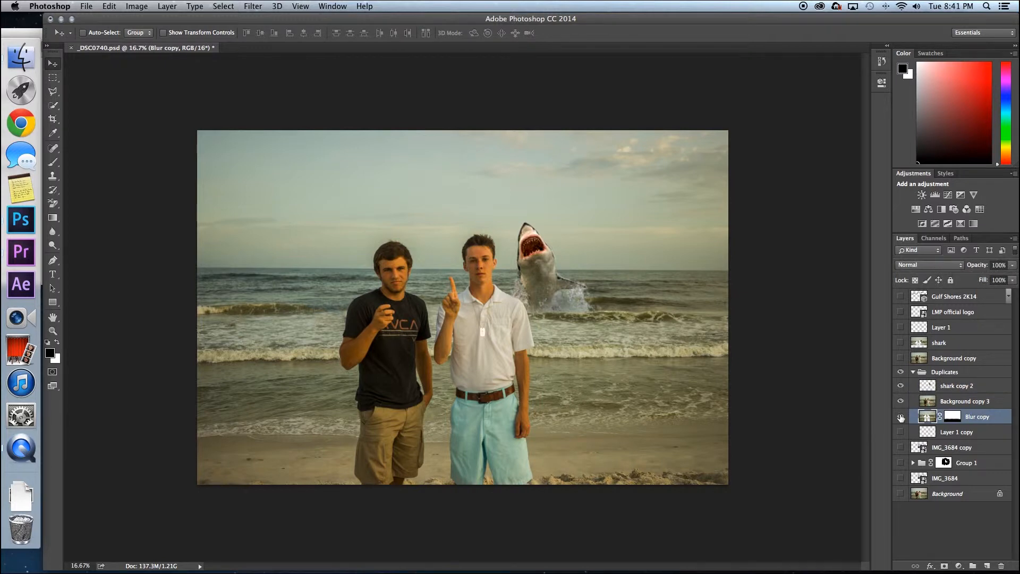
pyautogui.moveTo(922, 417); pyautogui.dragTo(923, 400)
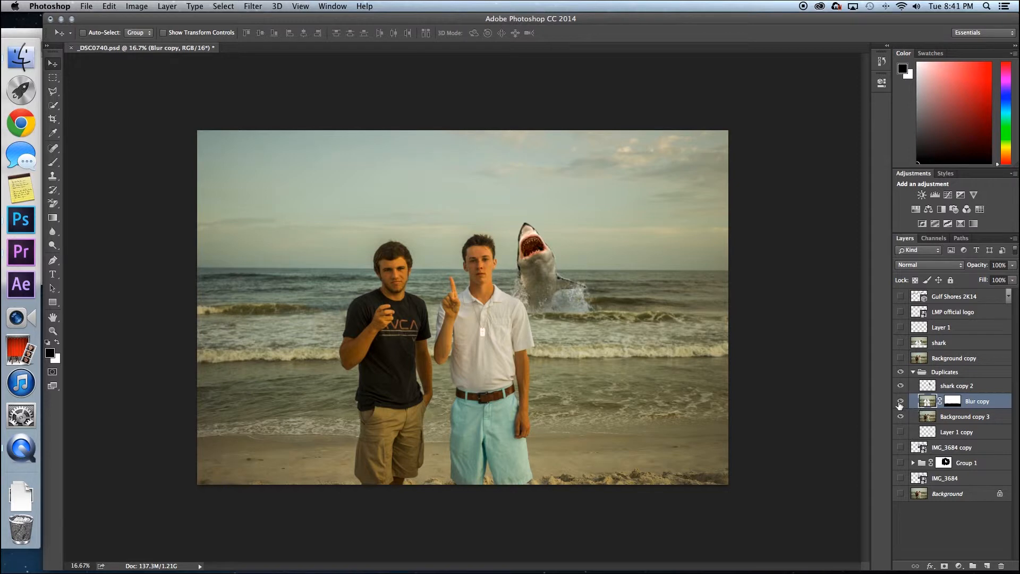
# - Toggle the visibility of Blur copy and Background copy 3 to examine the blurred background on its own and in the composite
pyautogui.click(900, 403)
pyautogui.click(902, 403)
pyautogui.click(902, 403)
pyautogui.click(899, 417)
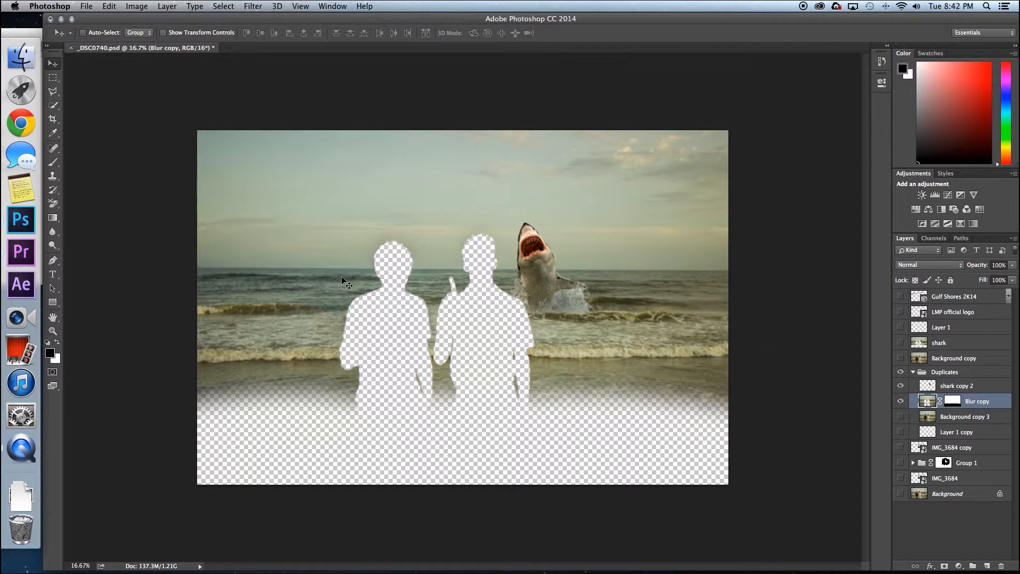
pyautogui.click(900, 417)
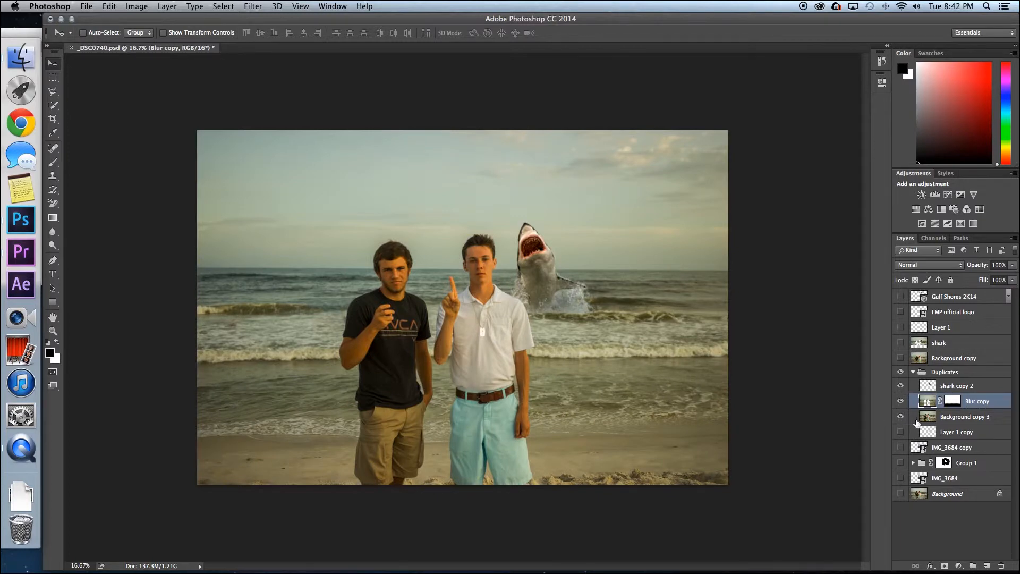
pyautogui.moveTo(928, 418)
pyautogui.mouseDown()
pyautogui.moveTo(927, 400)
pyautogui.moveTo(925, 419)
pyautogui.mouseUp()
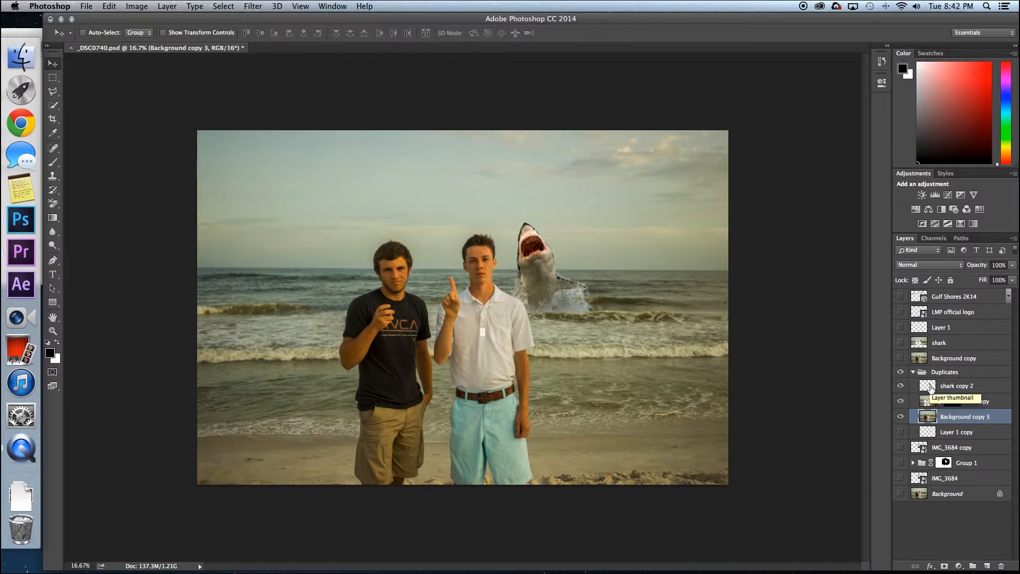
# - Apply a Lens Blur with a Hexagon iris and a slightly reduced radius to the shark copy 2 layer
pyautogui.click(931, 388)
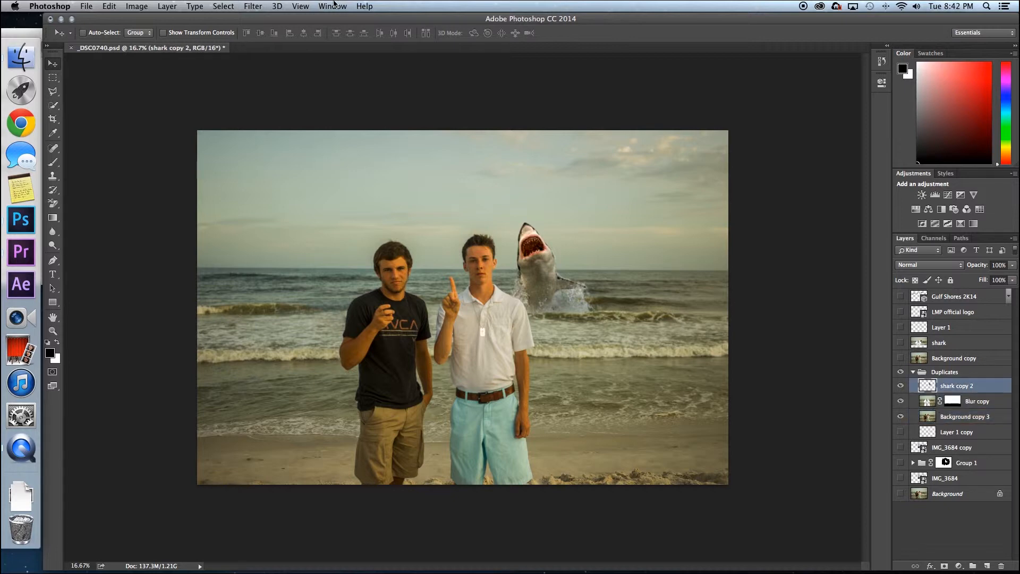
pyautogui.click(259, 2)
pyautogui.moveTo(293, 123)
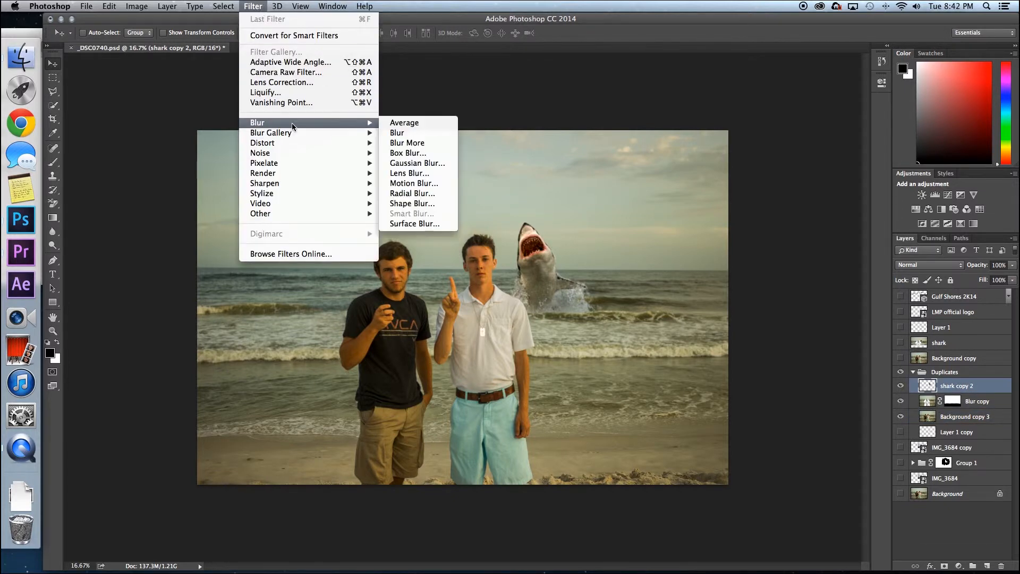
pyautogui.click(421, 172)
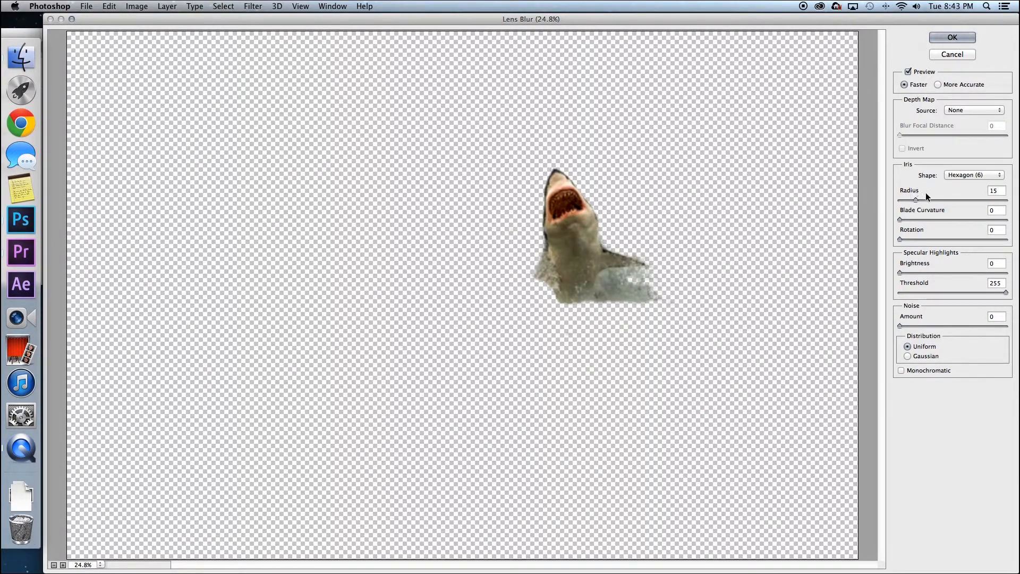
pyautogui.moveTo(916, 200); pyautogui.dragTo(900, 200)
pyautogui.moveTo(900, 200); pyautogui.dragTo(913, 199)
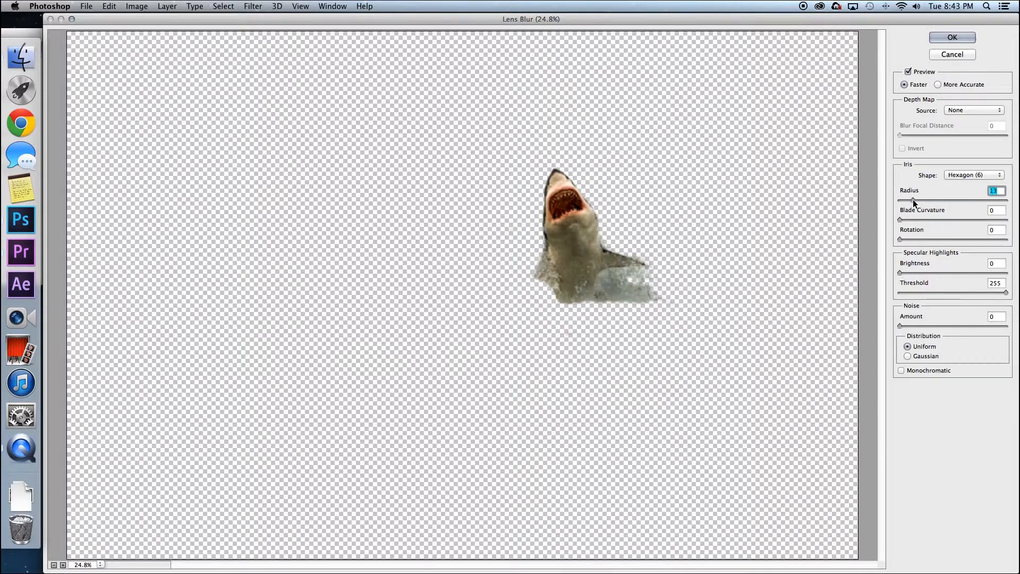
pyautogui.click(954, 37)
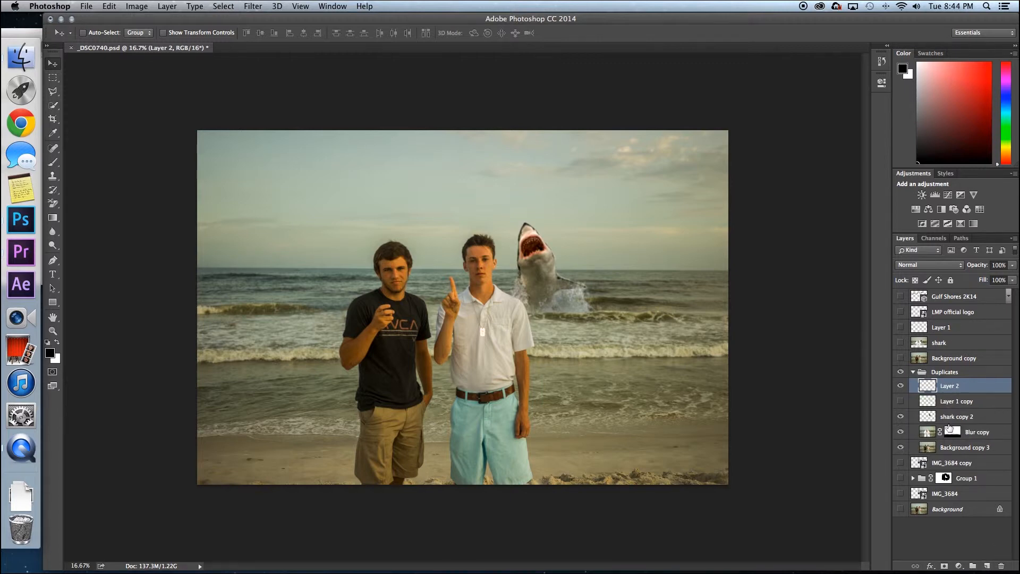
# - Set the brush's foreground colour to b0aa7c, sampled from the foam of the breaking wave behind the two men
pyautogui.press('b')
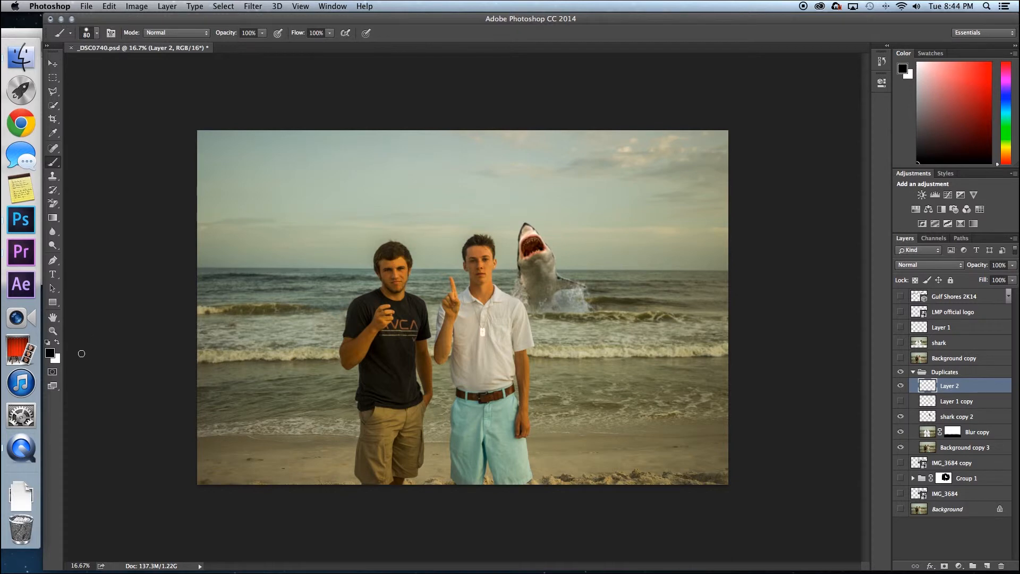
pyautogui.click(49, 354)
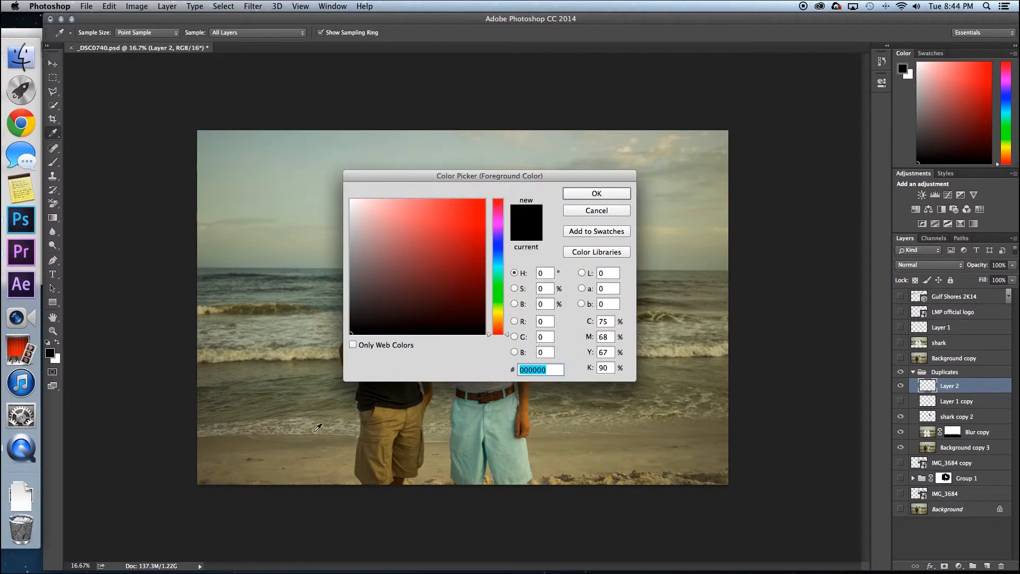
pyautogui.click(690, 350)
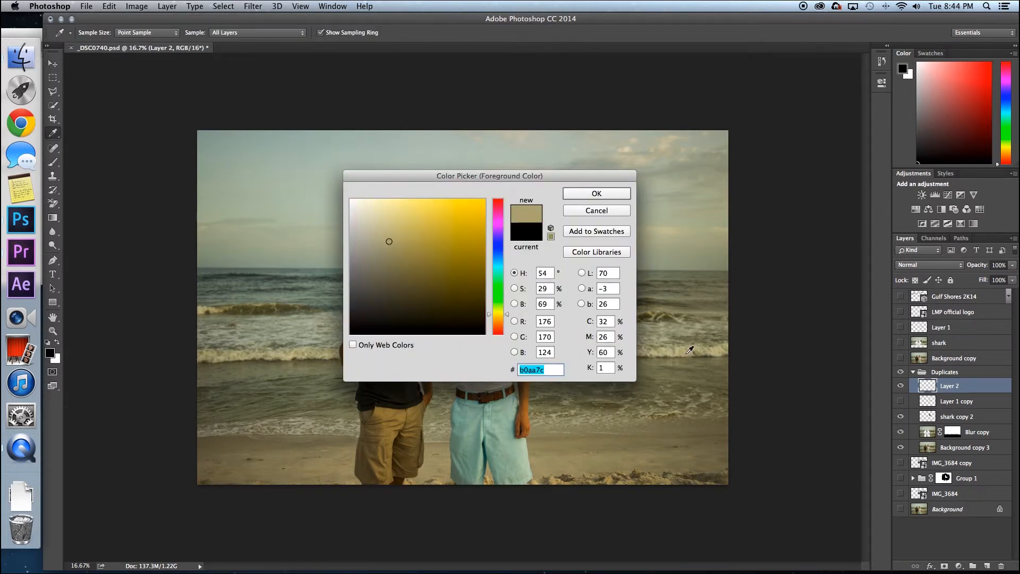
pyautogui.click(595, 195)
# - Enlarge the brush, adjust its settings and paint the foam colour over the shark's splash on Layer 2
pyautogui.press('b')
pyautogui.press(']')
pyautogui.press(']')
pyautogui.press(']')
pyautogui.press(']')
pyautogui.press(']')
pyautogui.press(']')
pyautogui.rightClick(557, 306)
pyautogui.moveTo(656, 356); pyautogui.dragTo(634, 355)
pyautogui.moveTo(553, 304)
pyautogui.mouseDown()
pyautogui.moveTo(582, 309)
pyautogui.moveTo(563, 309)
pyautogui.moveTo(581, 307)
pyautogui.moveTo(575, 288)
pyautogui.moveTo(544, 313)
pyautogui.moveTo(518, 286)
pyautogui.moveTo(529, 310)
pyautogui.moveTo(518, 291)
pyautogui.moveTo(518, 314)
pyautogui.mouseUp()
# - Switch from the Background Eraser to the standard Eraser and enlarge its brush to 100
pyautogui.press('e')
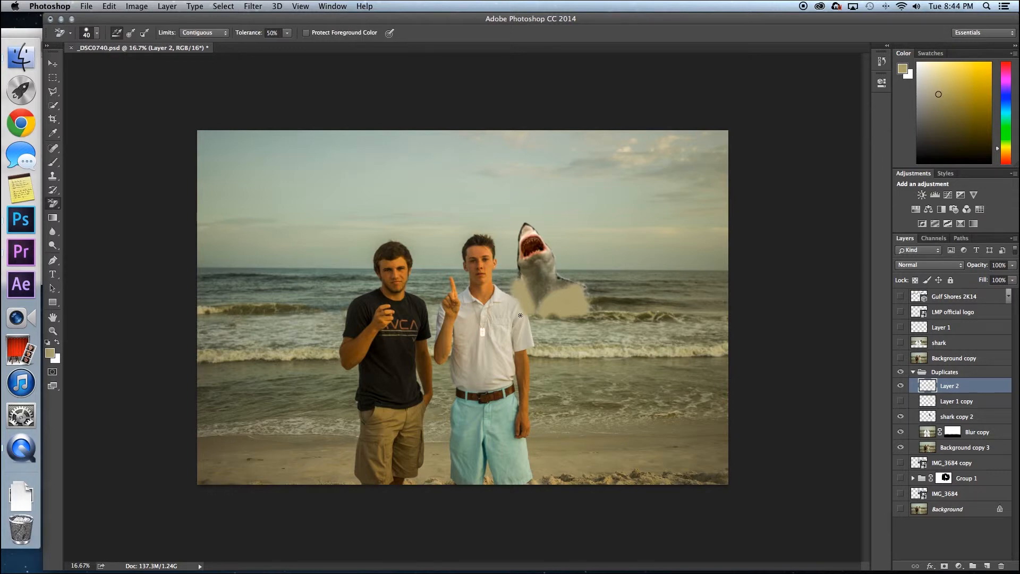
pyautogui.rightClick(53, 203)
pyautogui.click(90, 201)
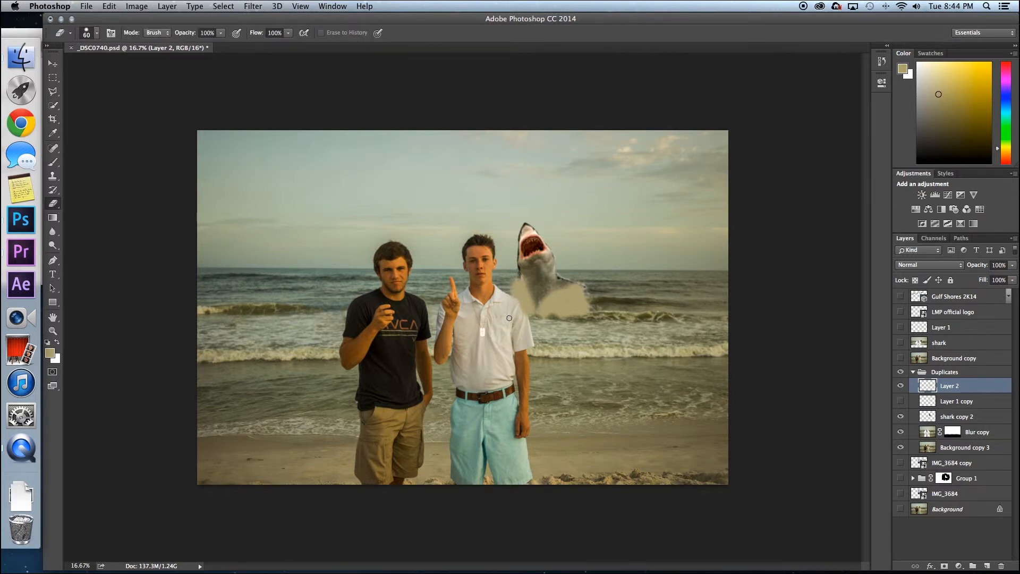
pyautogui.press(']')
pyautogui.press(']')
# - Set Layer 2's blend mode to Overlay and its opacity to 40% in the blending options
pyautogui.doubleClick(978, 387)
pyautogui.moveTo(790, 140); pyautogui.dragTo(783, 140)
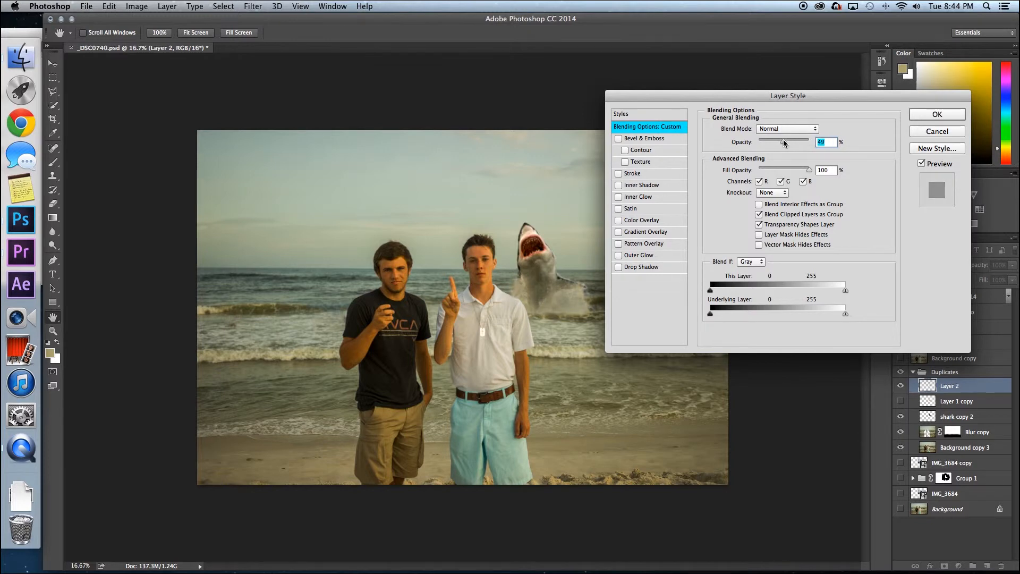
pyautogui.click(789, 128)
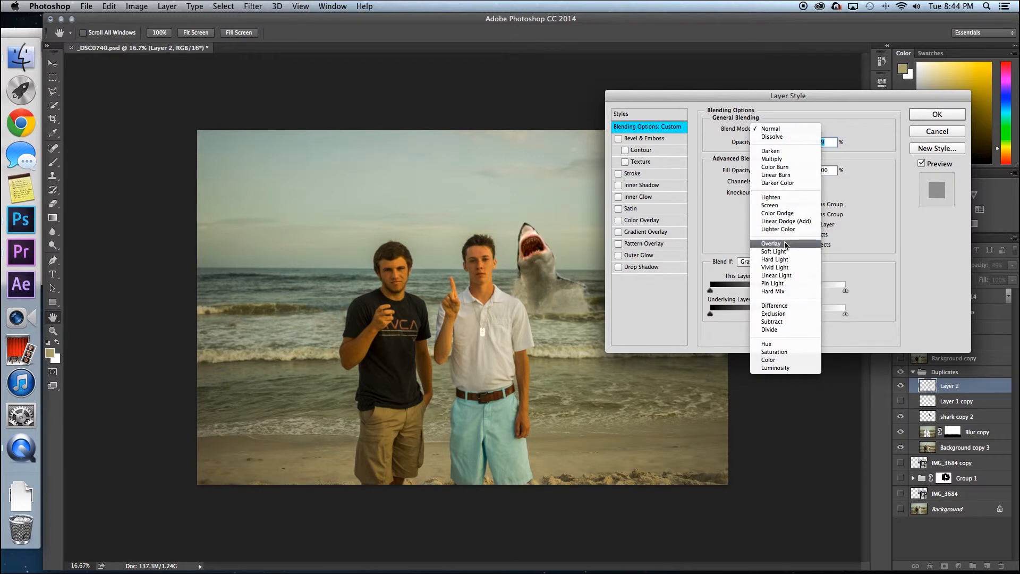
pyautogui.click(785, 245)
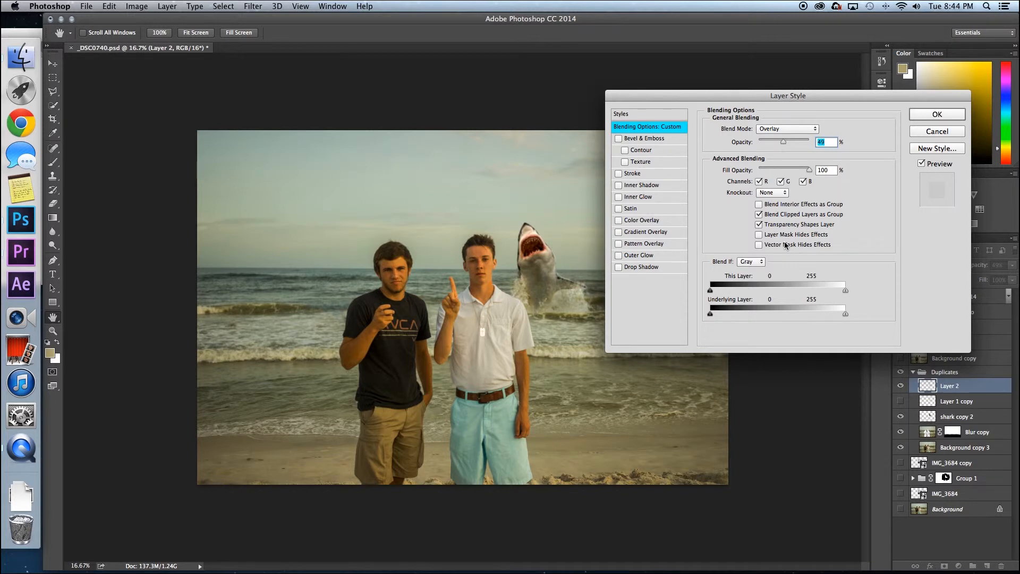
pyautogui.moveTo(784, 142)
pyautogui.mouseDown()
pyautogui.moveTo(752, 139)
pyautogui.moveTo(772, 139)
pyautogui.mouseUp()
pyautogui.click(928, 121)
pyautogui.press('e')
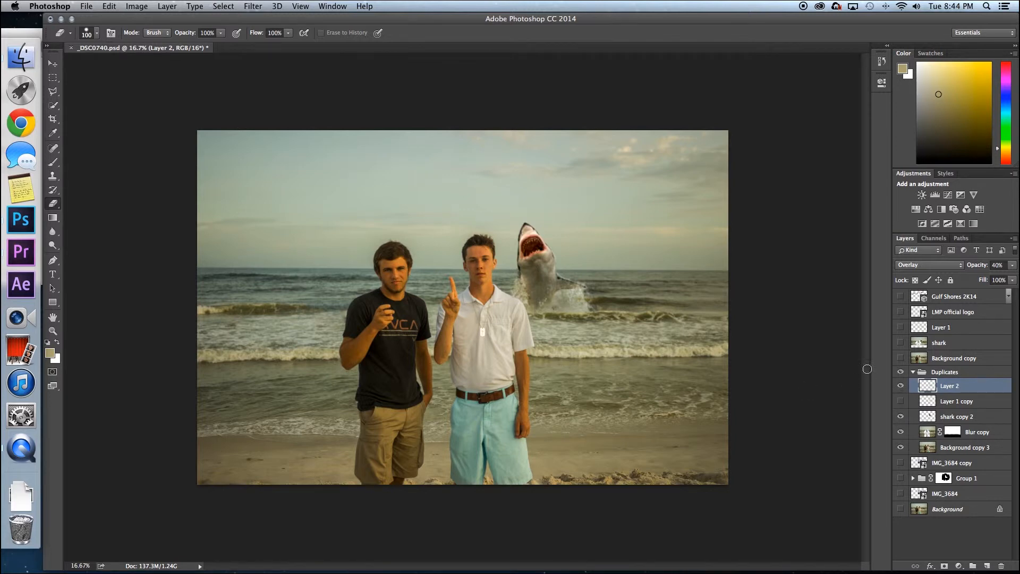
# - Show the Gulf Shores 2K14 title layer and flatten all the layers into a single background
pyautogui.click(901, 297)
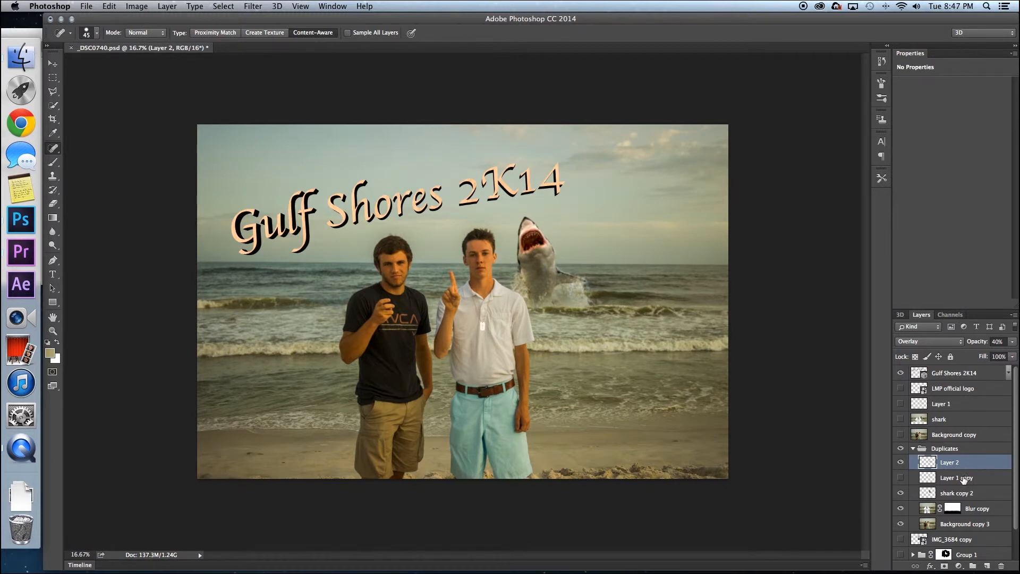
pyautogui.scroll(-2, 964, 477)
pyautogui.click(926, 458)
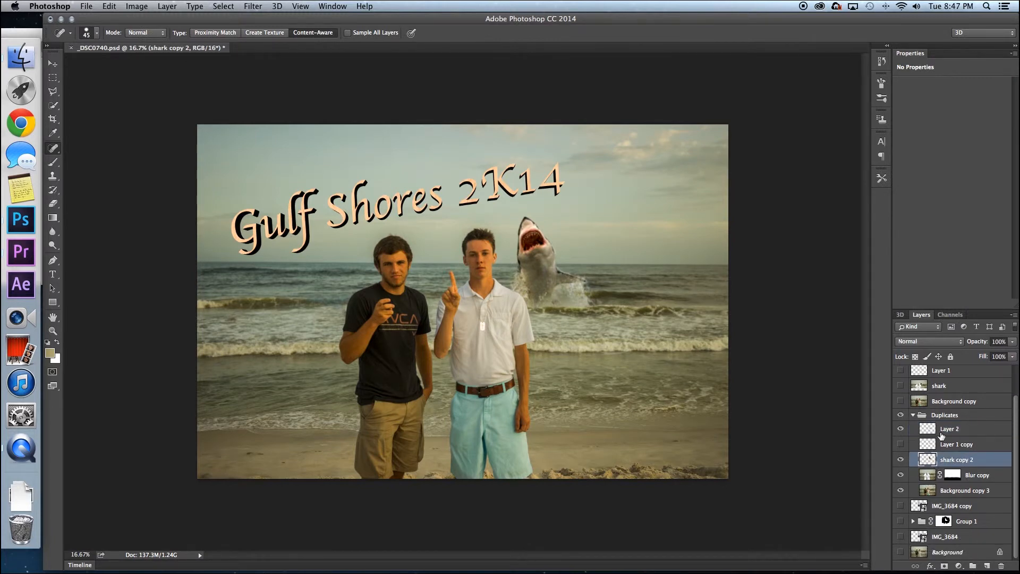
pyautogui.rightClick(959, 445)
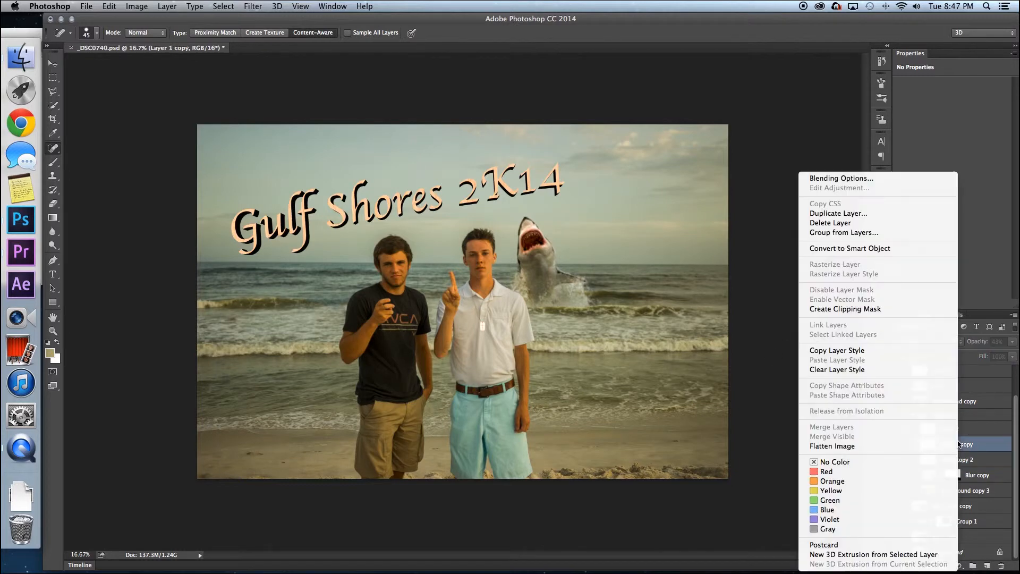
pyautogui.click(870, 451)
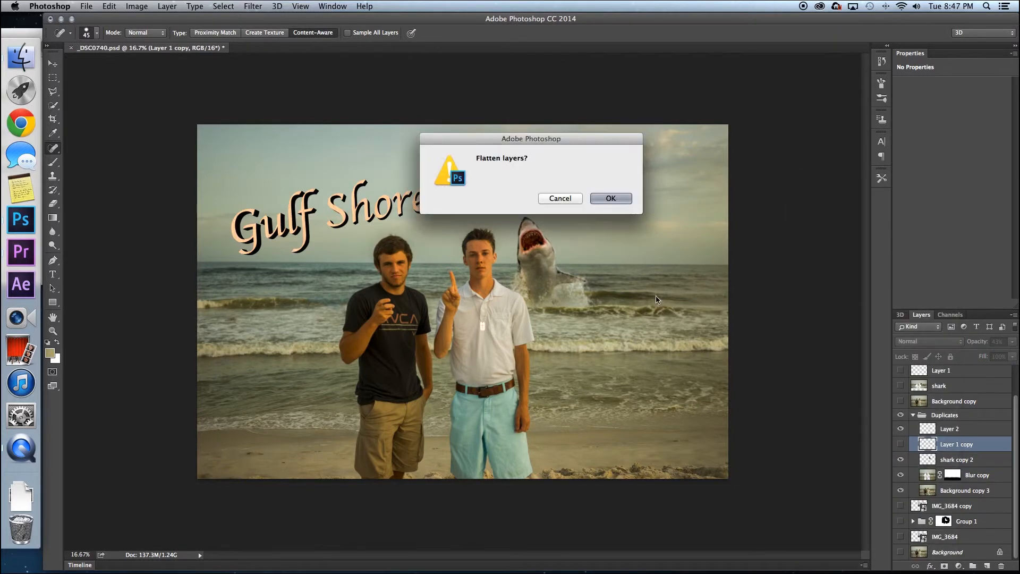
pyautogui.click(618, 199)
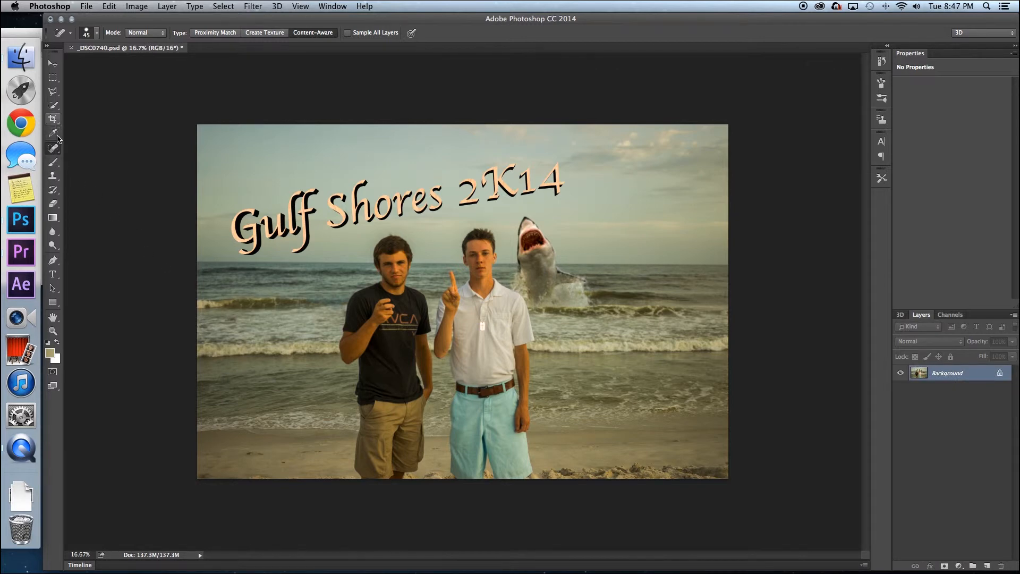
# - Switch to the Smudge tool and enlarge its brush to 100 for blending the water around the shark
pyautogui.moveTo(54, 246)
pyautogui.mouseDown()
pyautogui.moveTo(95, 252)
pyautogui.moveTo(53, 232)
pyautogui.moveTo(103, 249)
pyautogui.mouseUp()
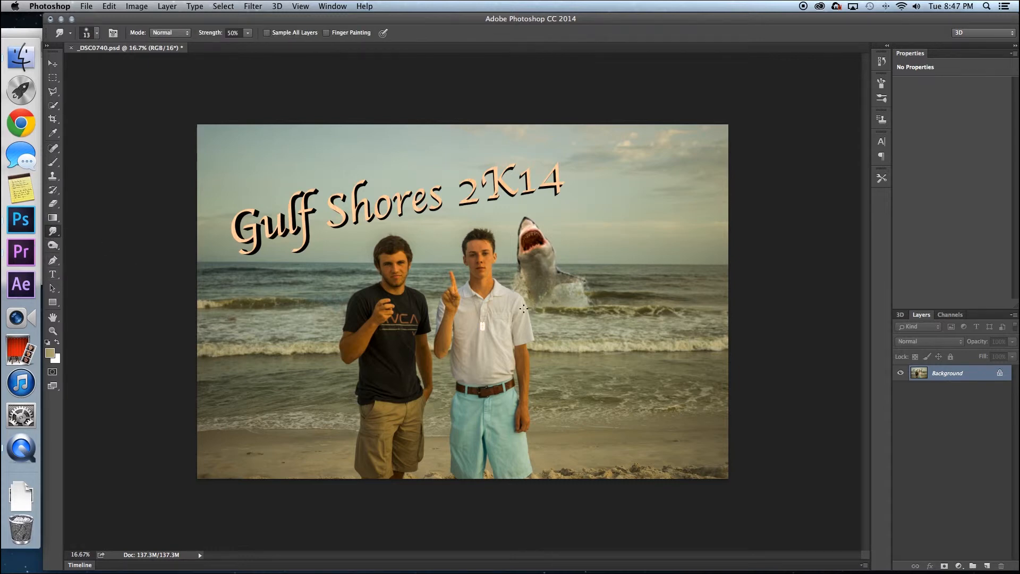
pyautogui.click(91, 554)
pyautogui.write('70')
pyautogui.press('Return')
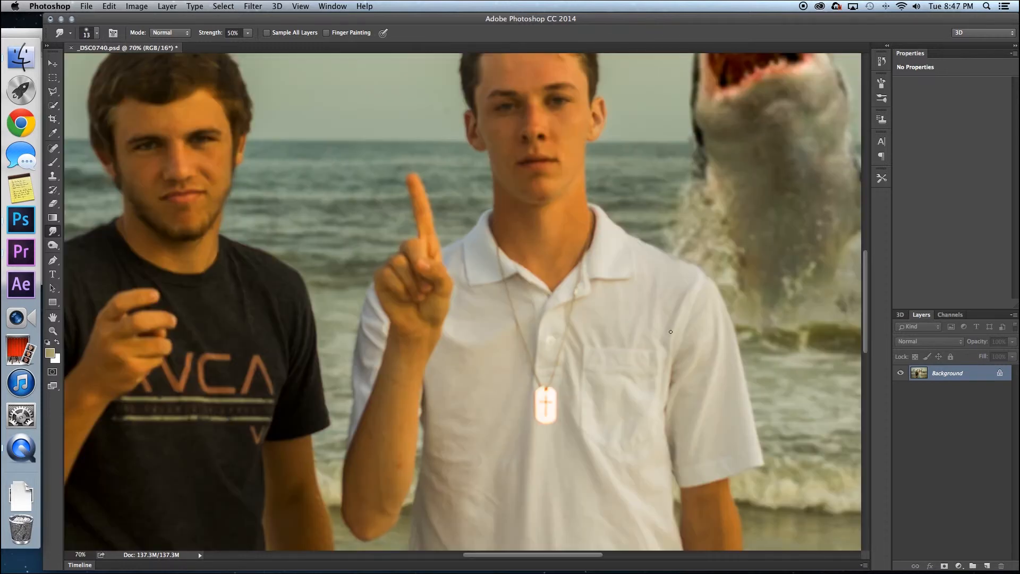
pyautogui.hscroll(10, 715, 336)
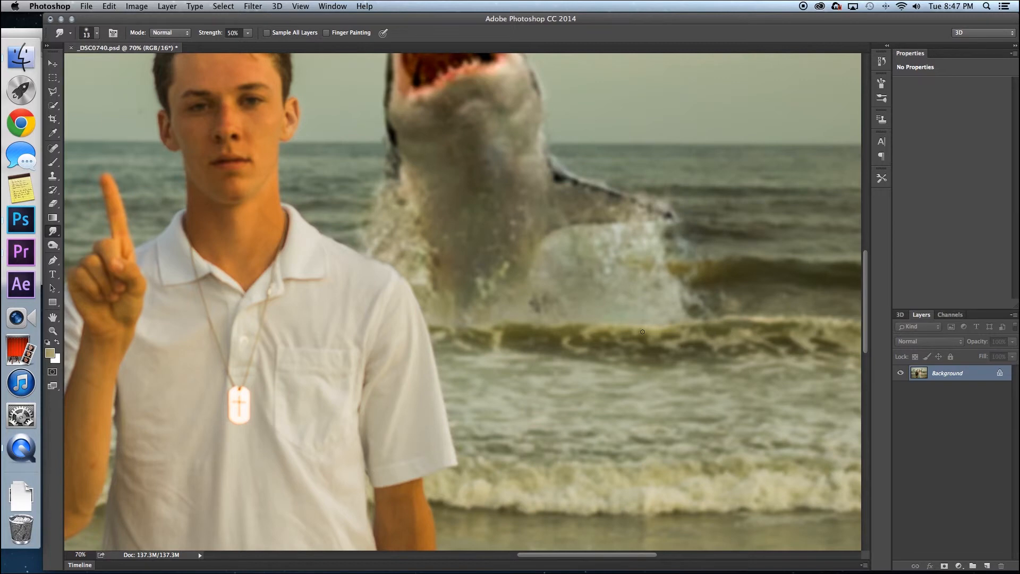
pyautogui.press(']')
pyautogui.press(']')
pyautogui.press(']')
pyautogui.press(']')
pyautogui.press(']')
pyautogui.press(']')
pyautogui.press(']')
pyautogui.press(']')
pyautogui.press(']')
pyautogui.press('[')
# - Smudge the crest of the wave beneath the shark upward into its splash and lower body
pyautogui.moveTo(597, 329)
pyautogui.mouseDown()
pyautogui.moveTo(607, 310)
pyautogui.moveTo(580, 325)
pyautogui.moveTo(552, 306)
pyautogui.moveTo(570, 324)
pyautogui.moveTo(557, 335)
pyautogui.moveTo(538, 309)
pyautogui.moveTo(512, 321)
pyautogui.moveTo(520, 301)
pyautogui.moveTo(516, 316)
pyautogui.moveTo(501, 325)
pyautogui.moveTo(487, 313)
pyautogui.moveTo(479, 330)
pyautogui.moveTo(463, 306)
pyautogui.moveTo(447, 330)
pyautogui.moveTo(445, 308)
pyautogui.mouseUp()
pyautogui.moveTo(614, 335); pyautogui.dragTo(521, 282)
pyautogui.moveTo(621, 326)
pyautogui.mouseDown()
pyautogui.moveTo(643, 313)
pyautogui.moveTo(657, 334)
pyautogui.moveTo(652, 312)
pyautogui.moveTo(684, 320)
pyautogui.moveTo(656, 301)
pyautogui.moveTo(650, 321)
pyautogui.moveTo(644, 297)
pyautogui.mouseUp()
pyautogui.scroll(2, 644, 297)
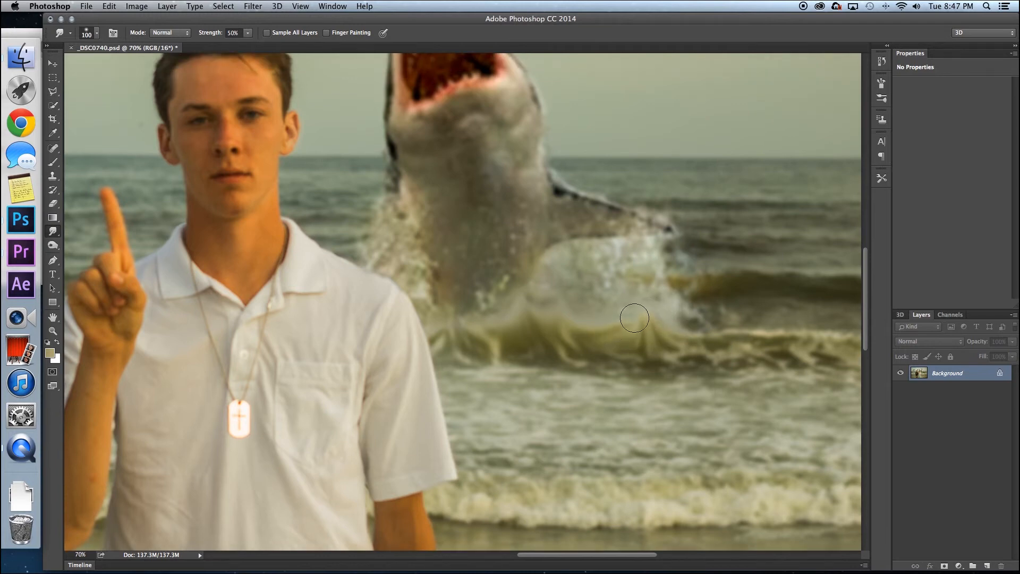
pyautogui.moveTo(504, 354)
pyautogui.mouseDown()
pyautogui.moveTo(499, 371)
pyautogui.moveTo(508, 368)
pyautogui.mouseUp()
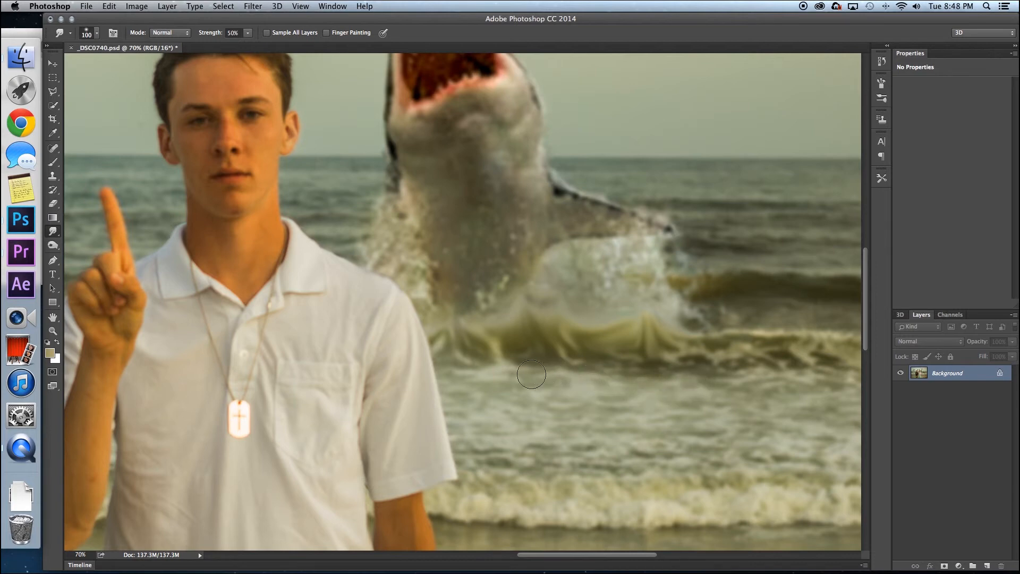
pyautogui.moveTo(509, 312)
pyautogui.mouseDown()
pyautogui.moveTo(519, 335)
pyautogui.moveTo(518, 285)
pyautogui.moveTo(524, 326)
pyautogui.moveTo(516, 288)
pyautogui.moveTo(513, 319)
pyautogui.moveTo(491, 348)
pyautogui.moveTo(506, 347)
pyautogui.mouseUp()
pyautogui.scroll(4, 540, 333)
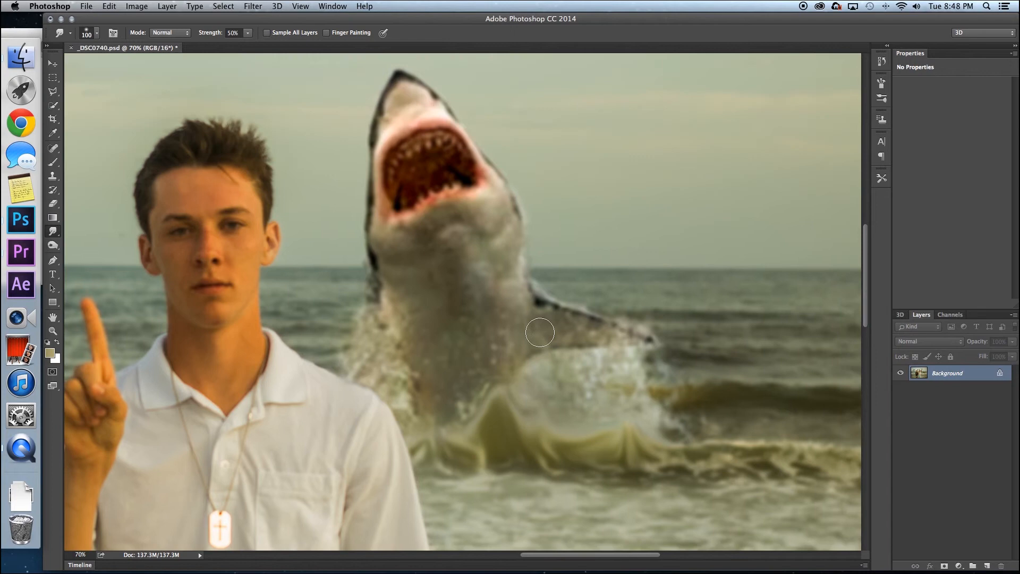
# - View the whole composite at 16% zoom to check the blended water around the shark
pyautogui.scroll(-10, 540, 332)
pyautogui.doubleClick(82, 555)
pyautogui.moveTo(85, 555); pyautogui.dragTo(64, 557)
pyautogui.write('16')
pyautogui.press('Return')
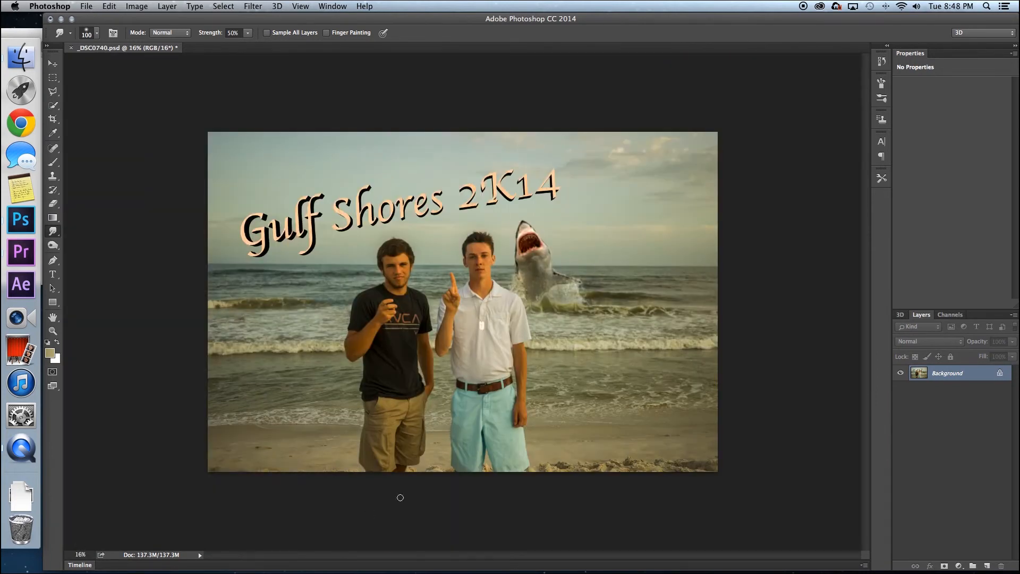